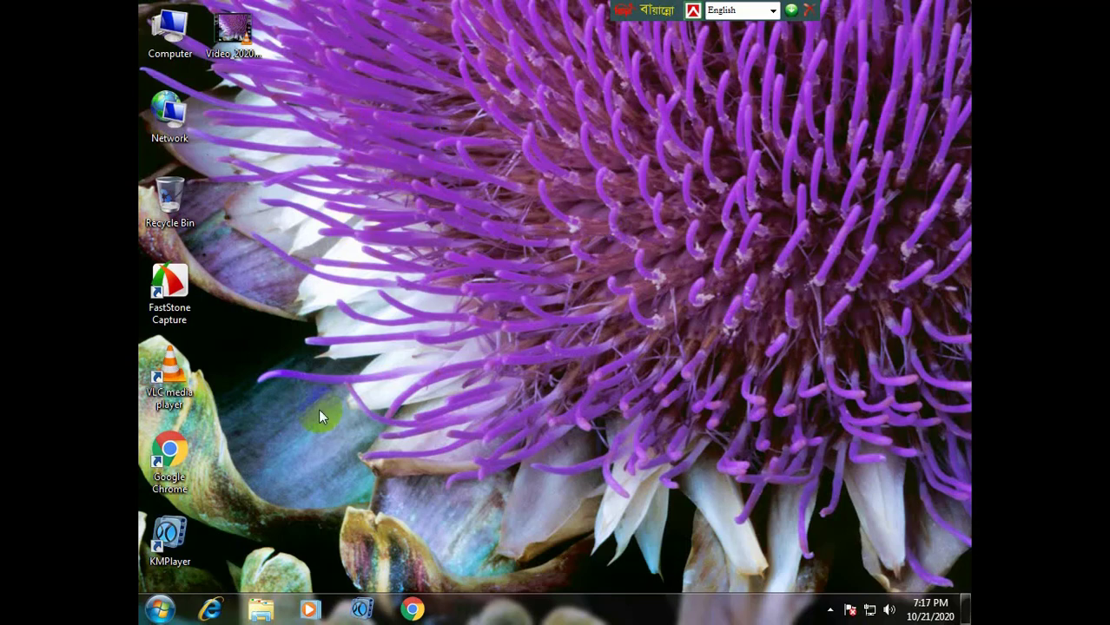
left_click(158, 609)
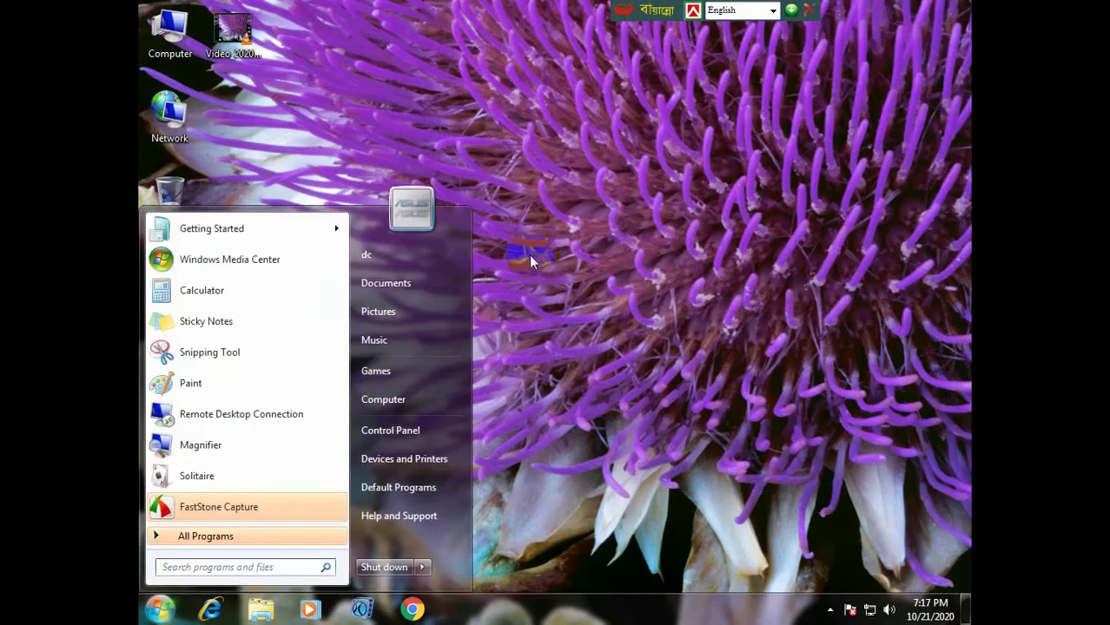
left_click(529, 255)
- Refresh the desktop repeatedly
right_click(397, 161)
left_click(419, 206)
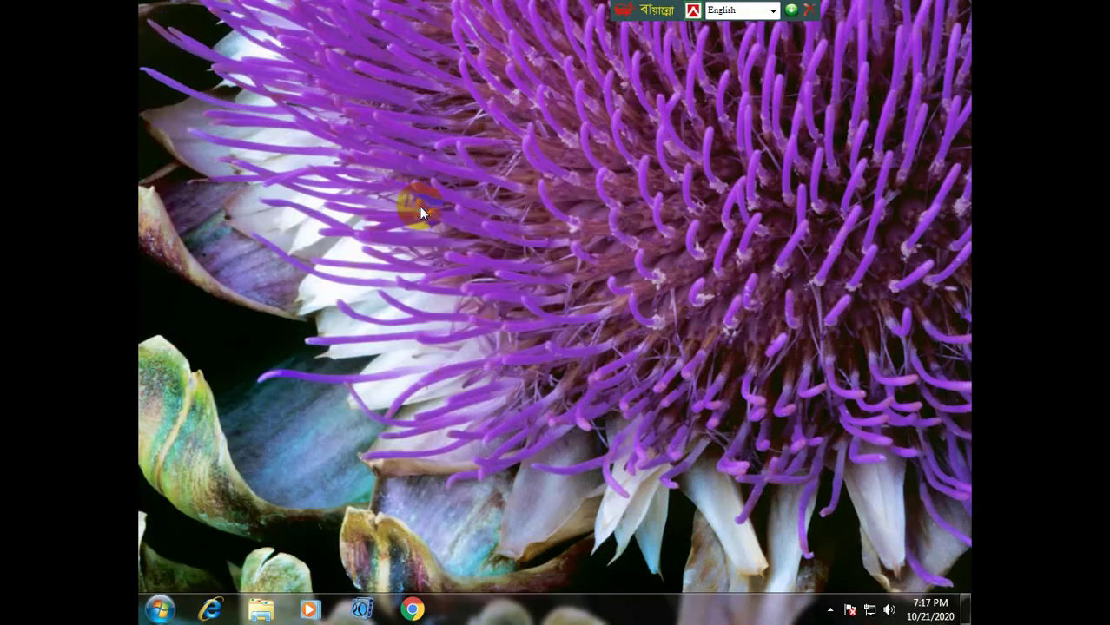
right_click(420, 207)
left_click(459, 252)
right_click(362, 163)
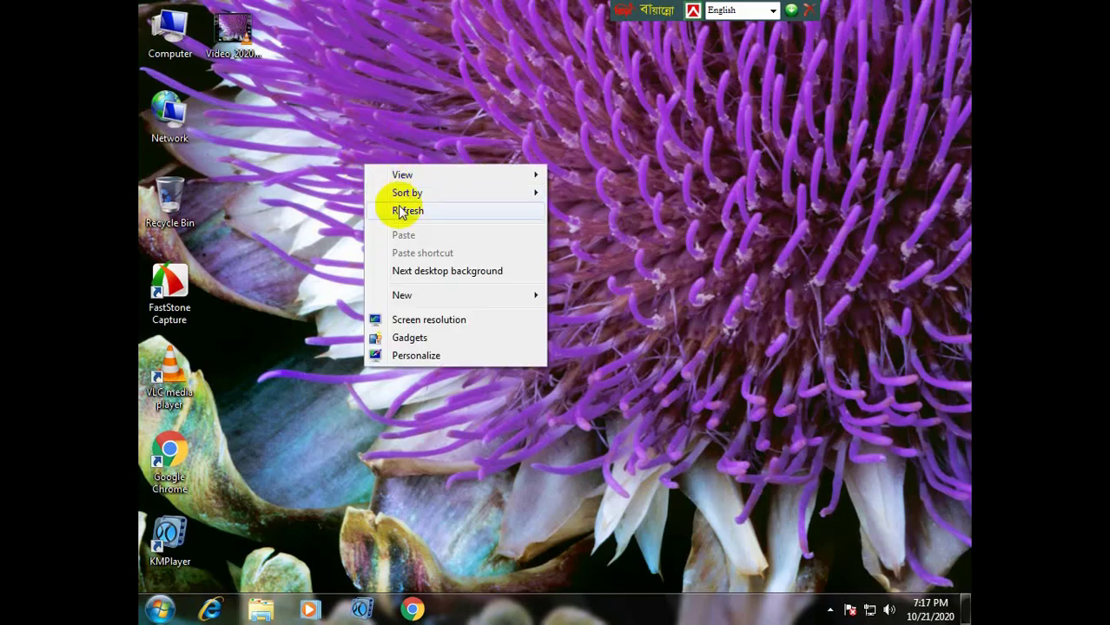
left_click(396, 209)
left_click(321, 265)
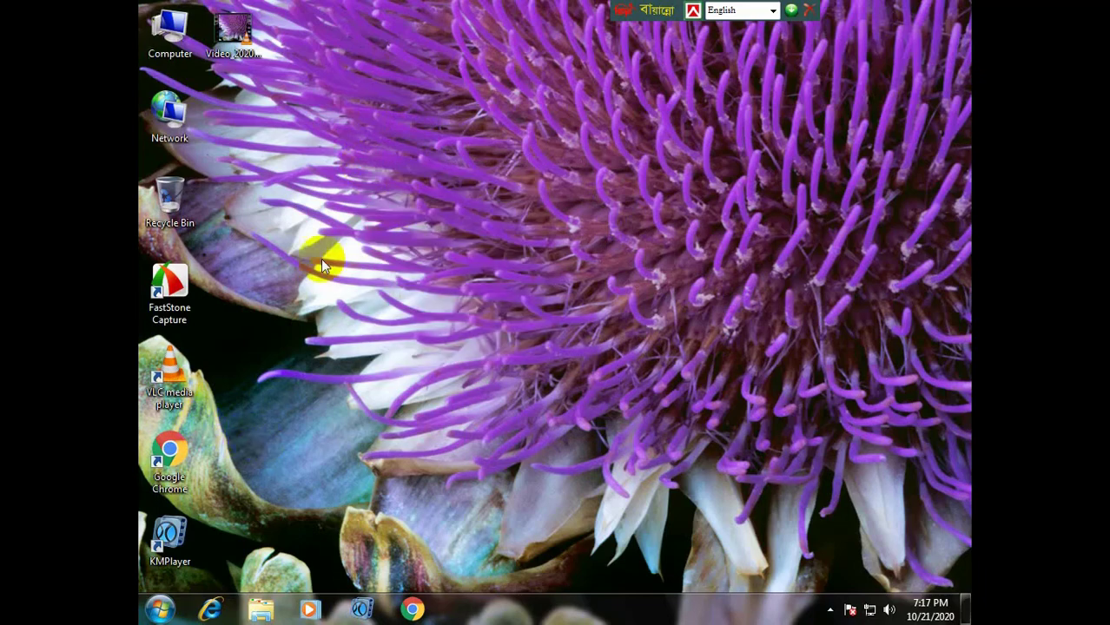
right_click(332, 259)
left_click(353, 305)
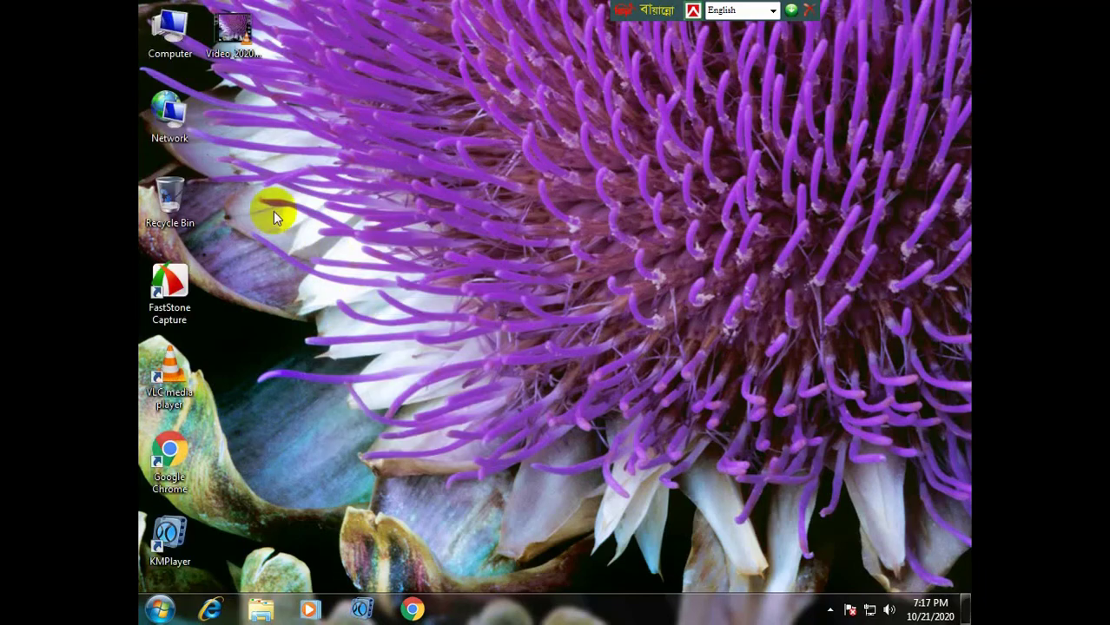
right_click(330, 164)
left_click(362, 211)
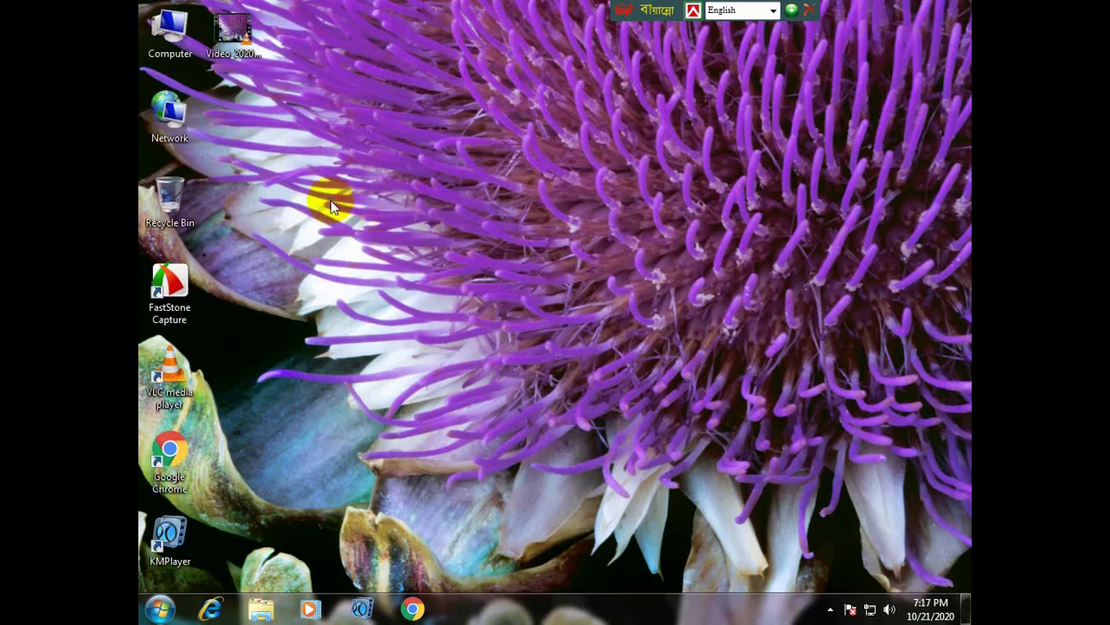
right_click(329, 199)
left_click(362, 242)
right_click(314, 160)
left_click(344, 205)
right_click(346, 171)
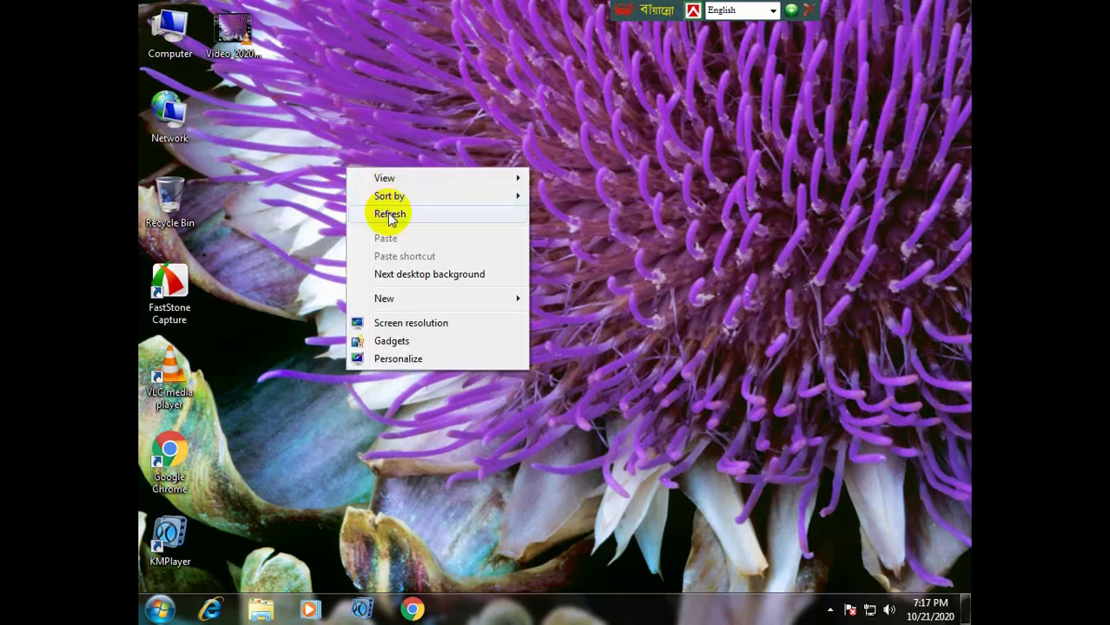
left_click(385, 211)
right_click(330, 167)
left_click(378, 218)
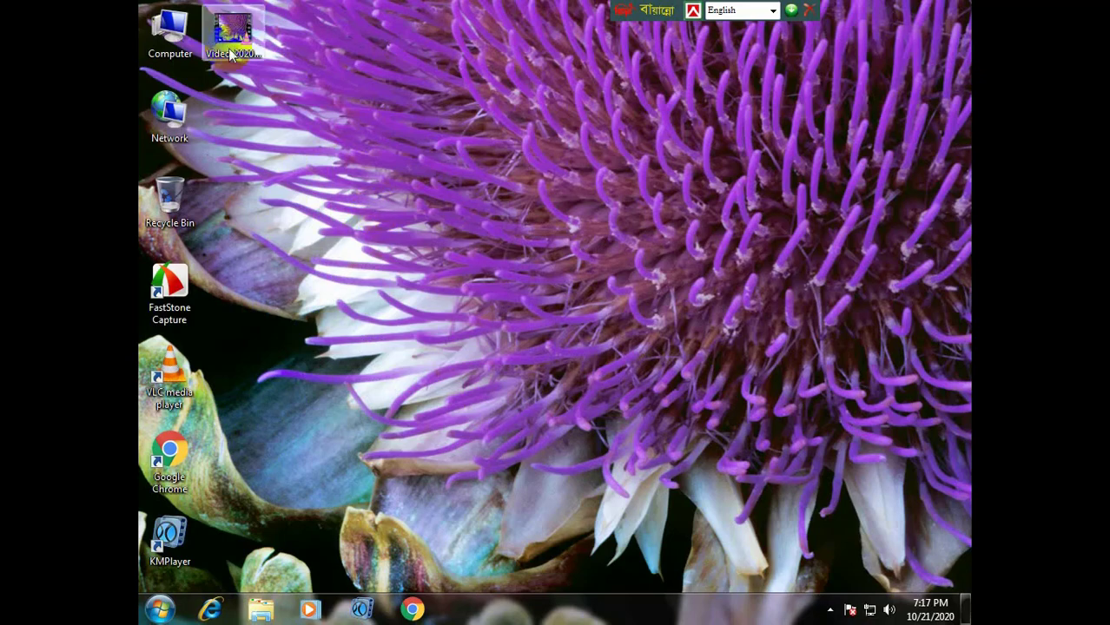
right_click(311, 120)
left_click(347, 164)
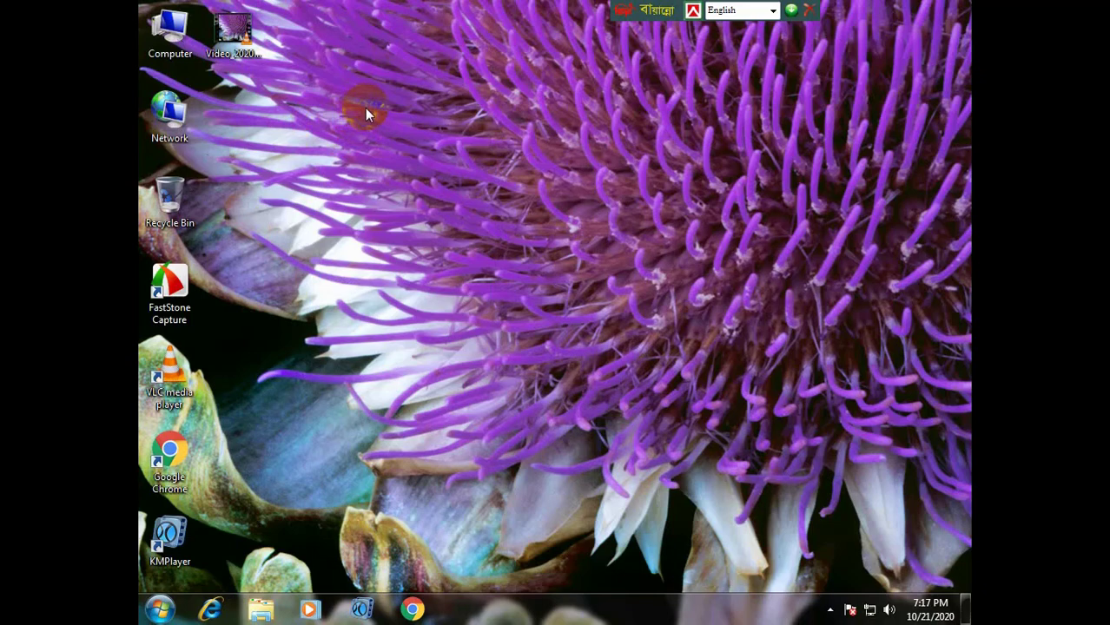
right_click(314, 107)
left_click(348, 153)
right_click(313, 138)
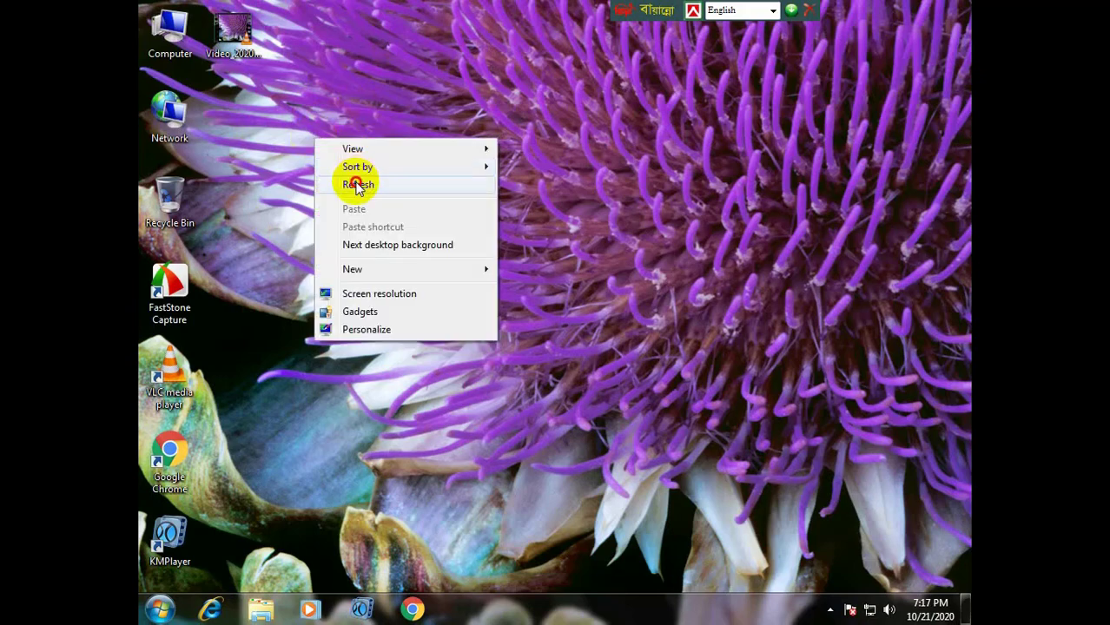
left_click(355, 182)
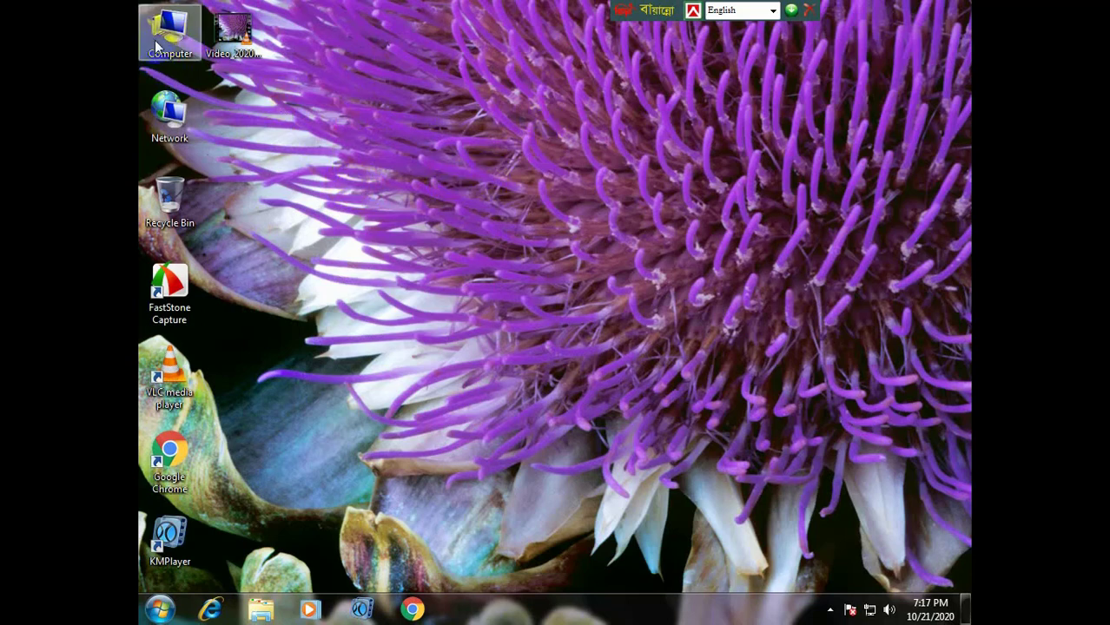
left_click(345, 97)
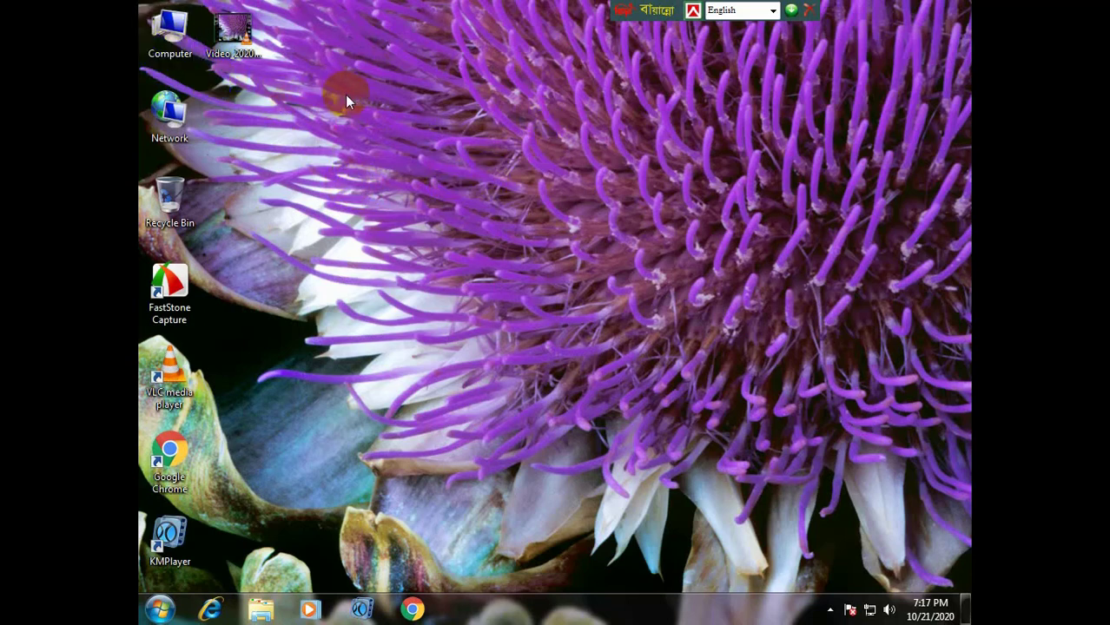
right_click(318, 83)
left_click(350, 129)
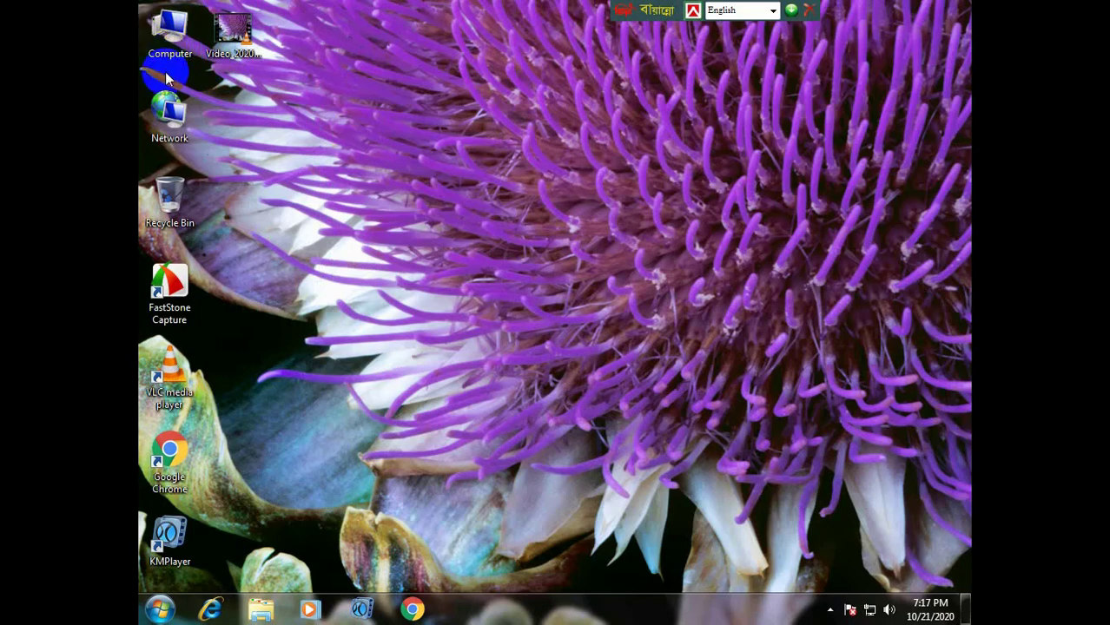
- Swap the Network and Recycle Bin desktop icons so that Recycle Bin sits directly below Computer
left_click(188, 164)
left_click_drag(170, 121, 248, 212)
left_click_drag(169, 201, 170, 126)
left_click_drag(221, 194, 171, 203)
left_click(275, 339)
- Refresh the desktop several more times and leave all icons deselected
right_click(361, 174)
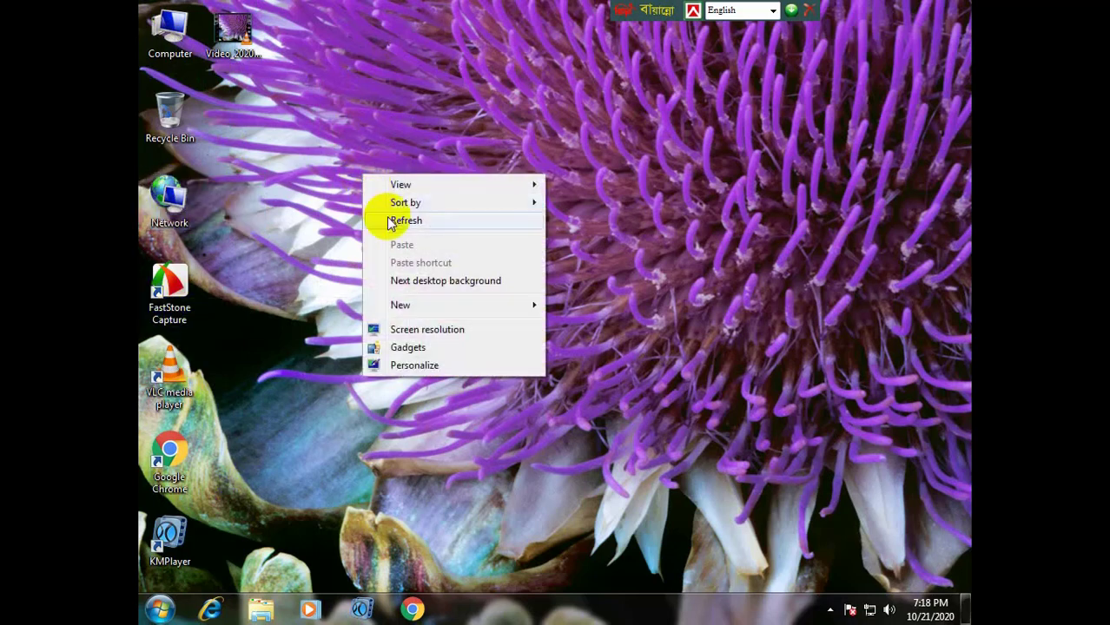
right_click(384, 218)
left_click(206, 326)
right_click(323, 145)
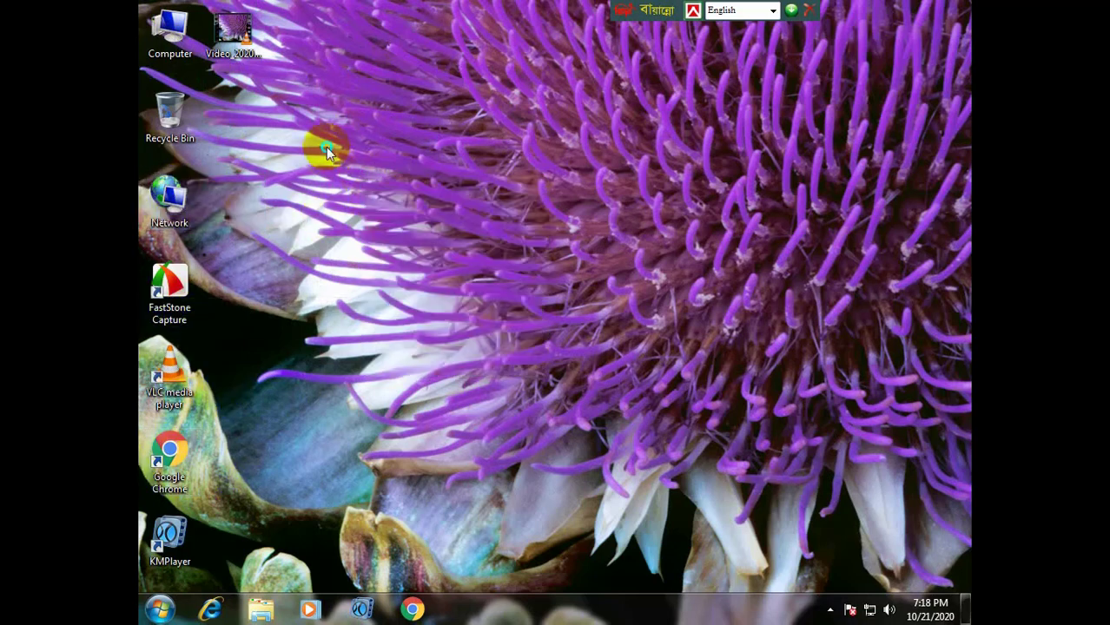
left_click(358, 191)
left_click(218, 349)
right_click(317, 181)
left_click(357, 228)
left_click(168, 54)
left_click(487, 157)
right_click(276, 94)
left_click(297, 138)
- Open Computer to view its hard disk drives, close the window and refresh the desktop
double_click(170, 41)
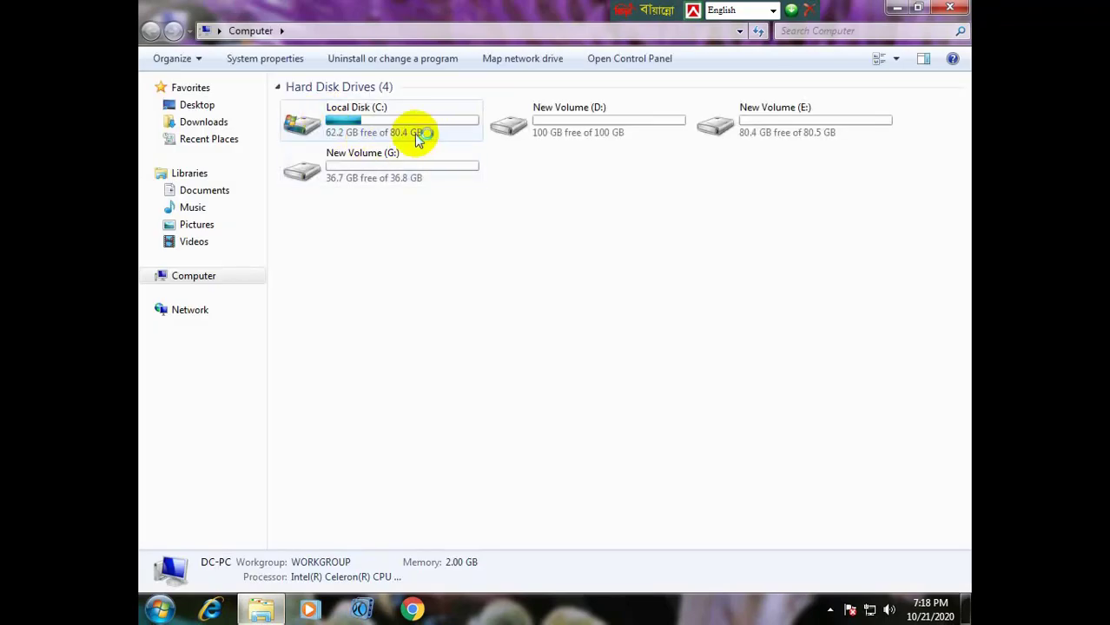
left_click(950, 8)
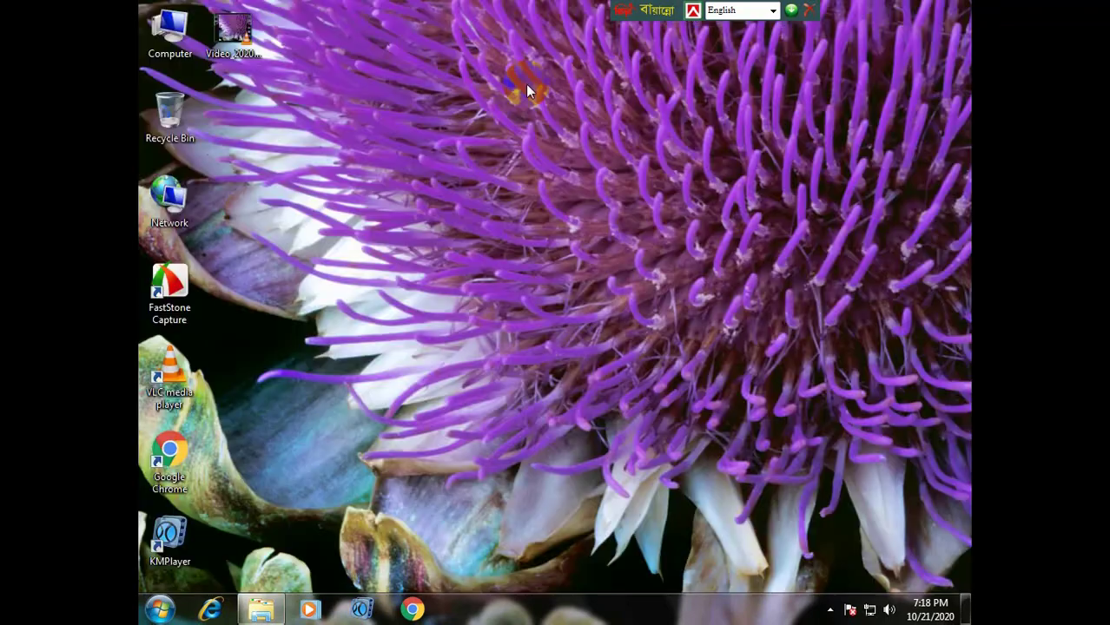
right_click(176, 35)
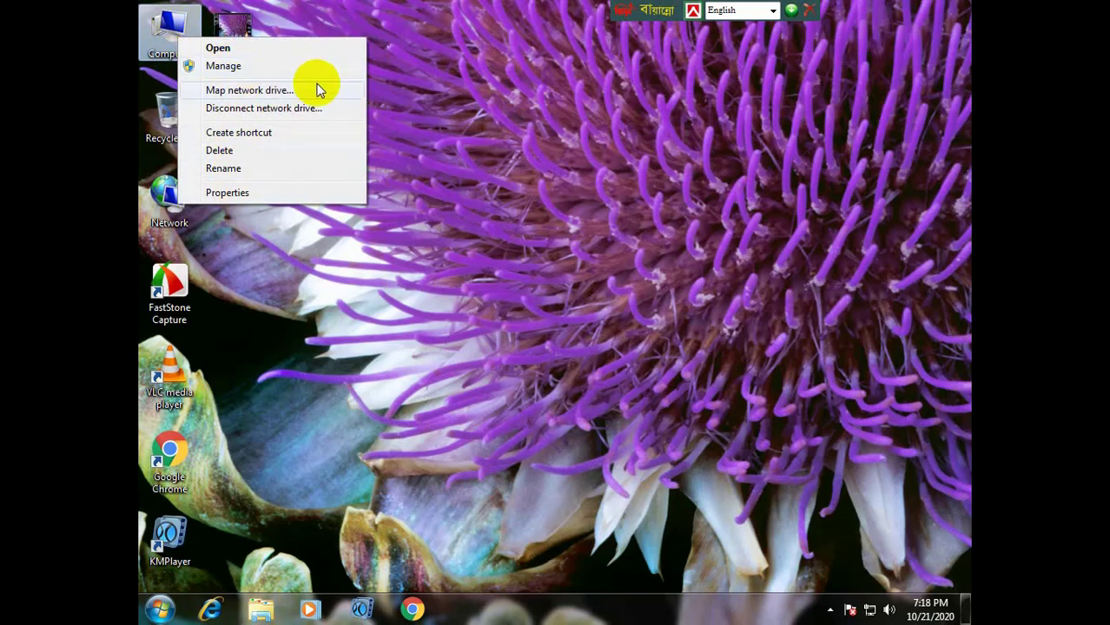
left_click(428, 107)
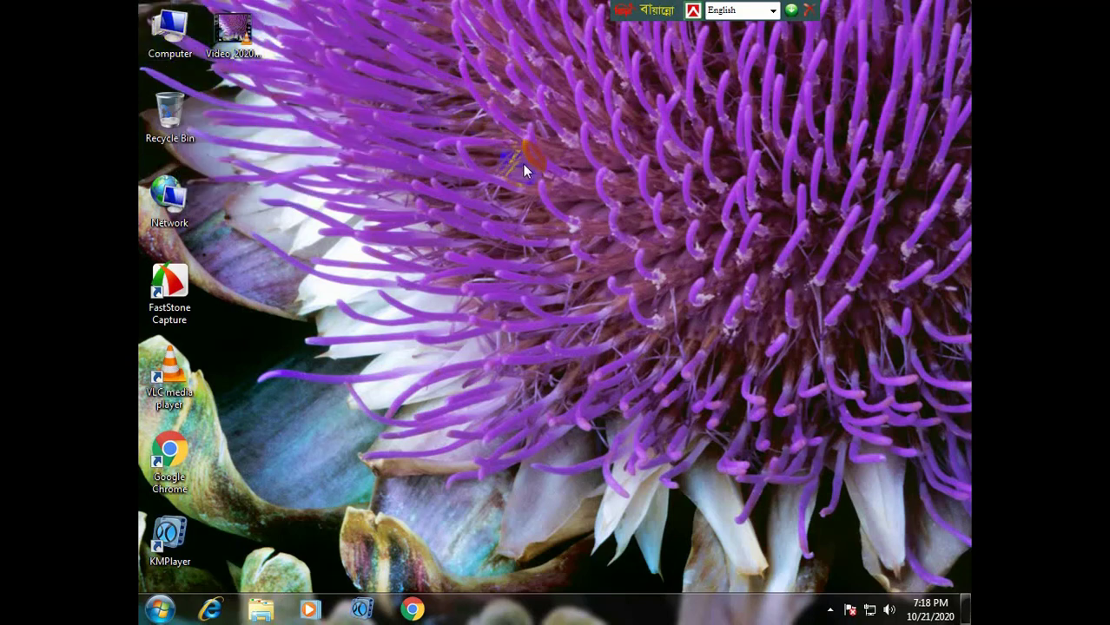
right_click(383, 152)
left_click(425, 200)
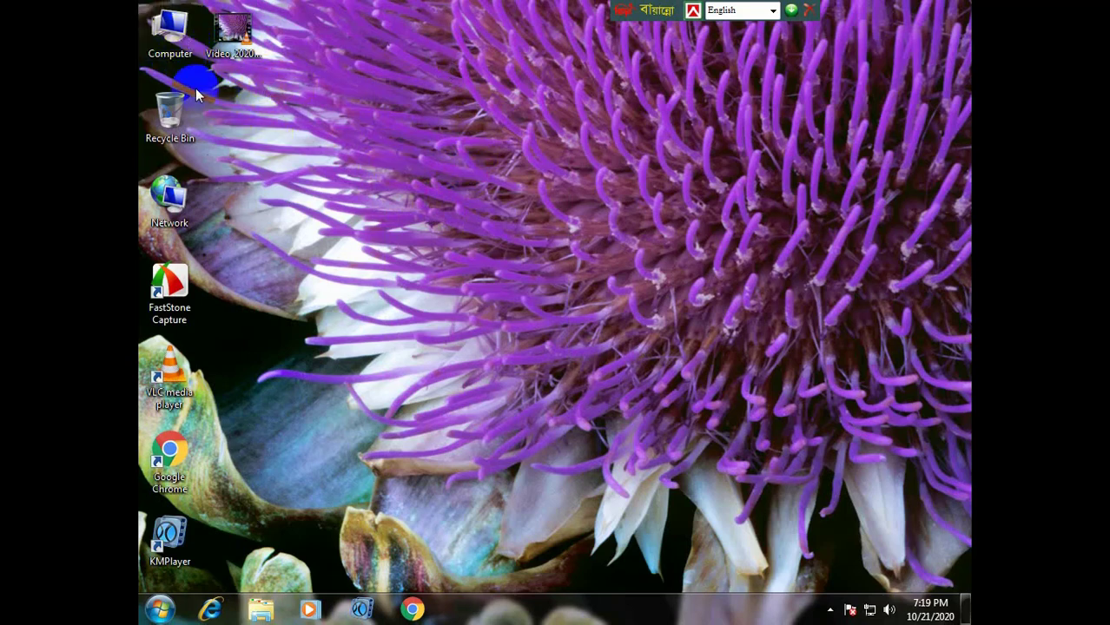
- Open the Computer icon's properties, review the Windows edition, system hardware and activation information, and close the window
right_click(173, 45)
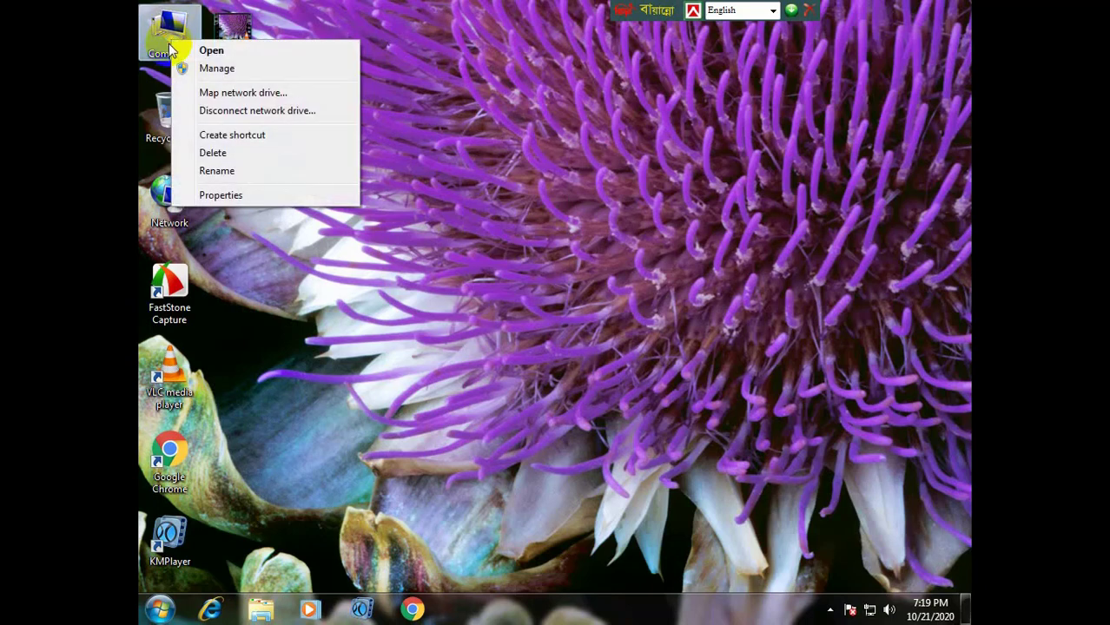
left_click(219, 197)
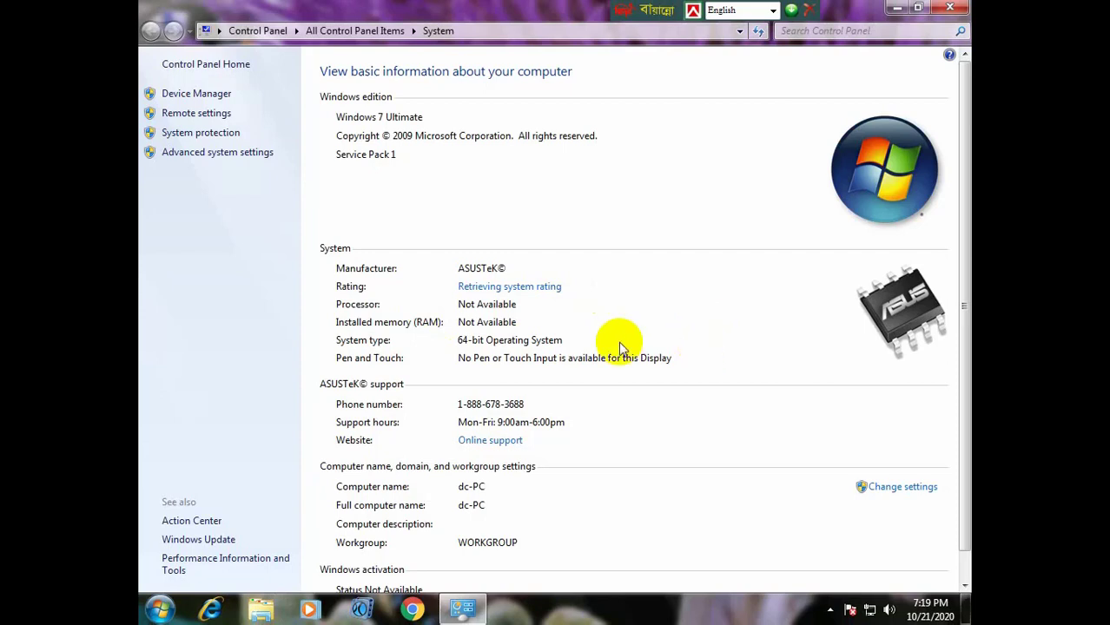
scroll(601, 335, "down", 1)
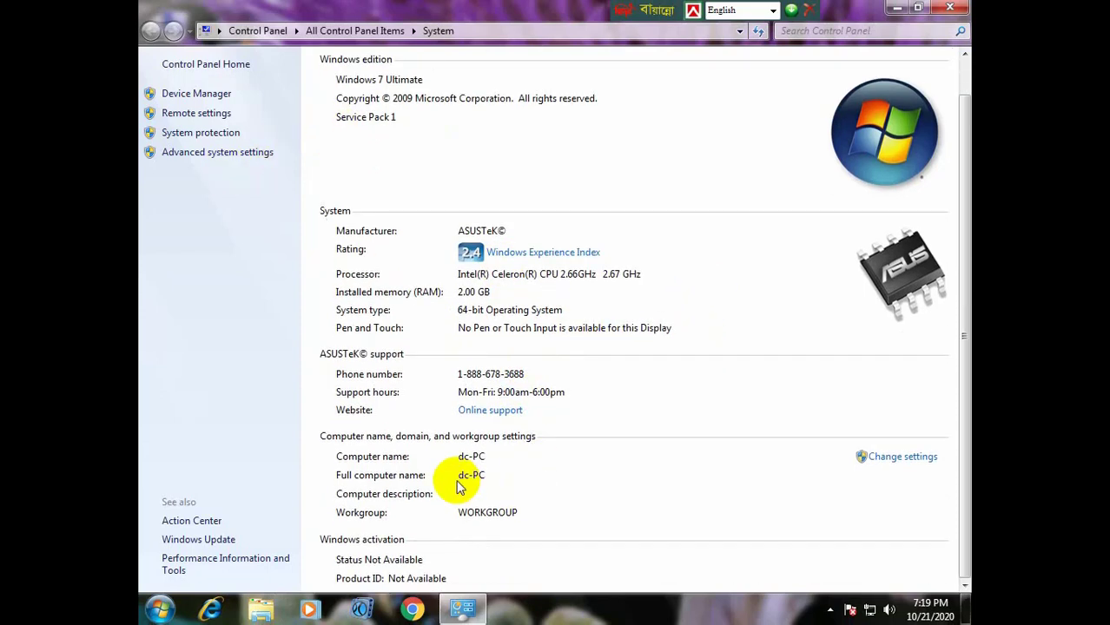
scroll(455, 484, "up", 1)
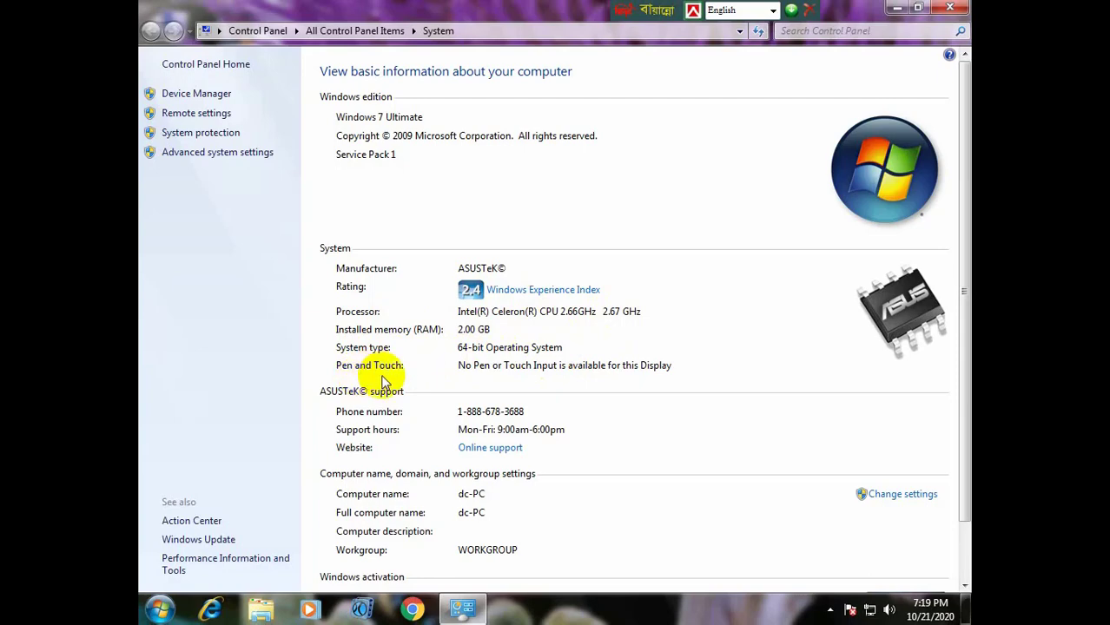
scroll(501, 521, "down", 3)
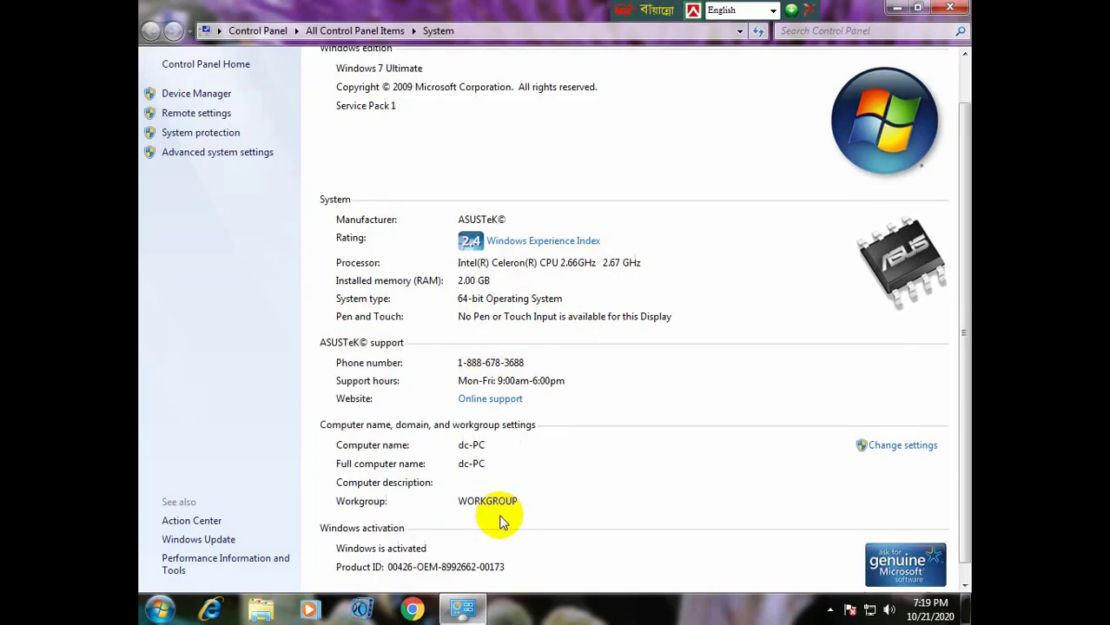
scroll(491, 515, "up", 3)
scroll(471, 426, "down", 2)
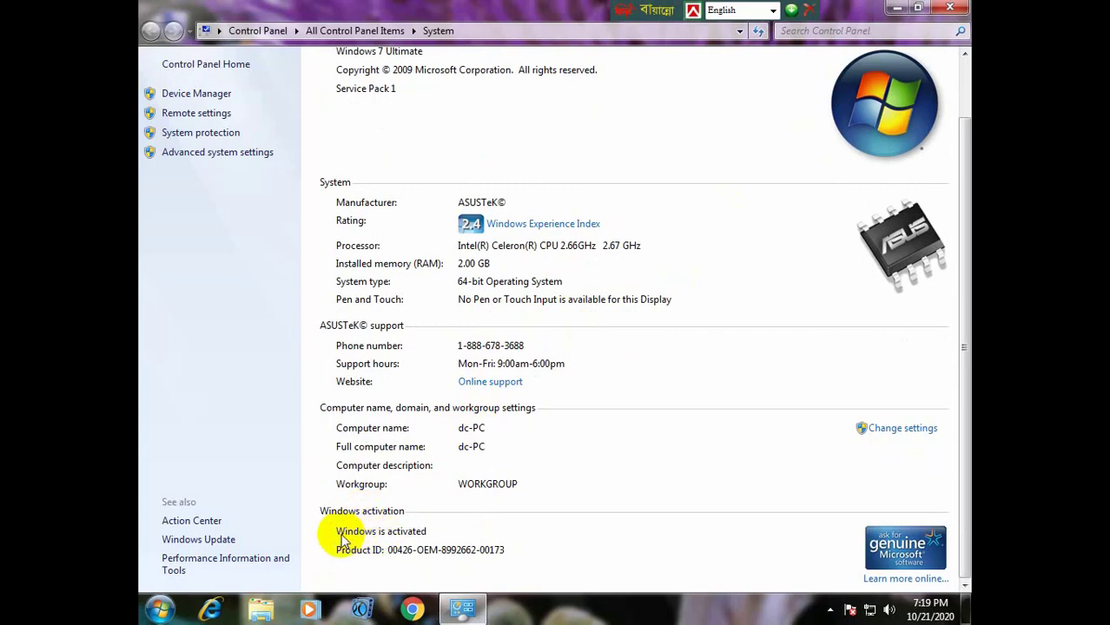
scroll(529, 508, "up", 2)
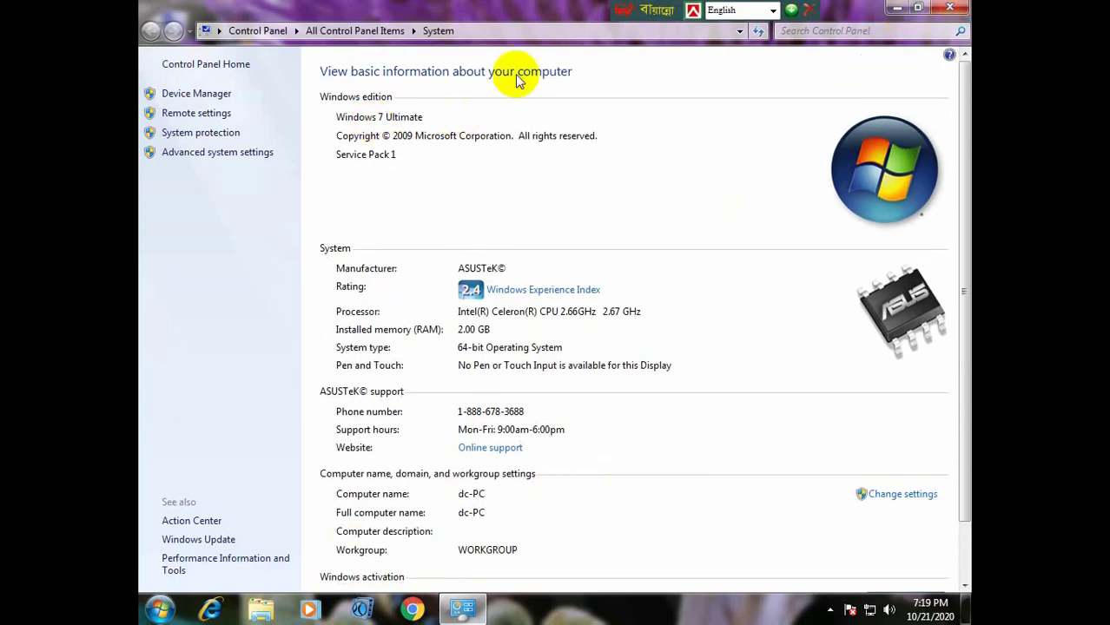
left_click(952, 9)
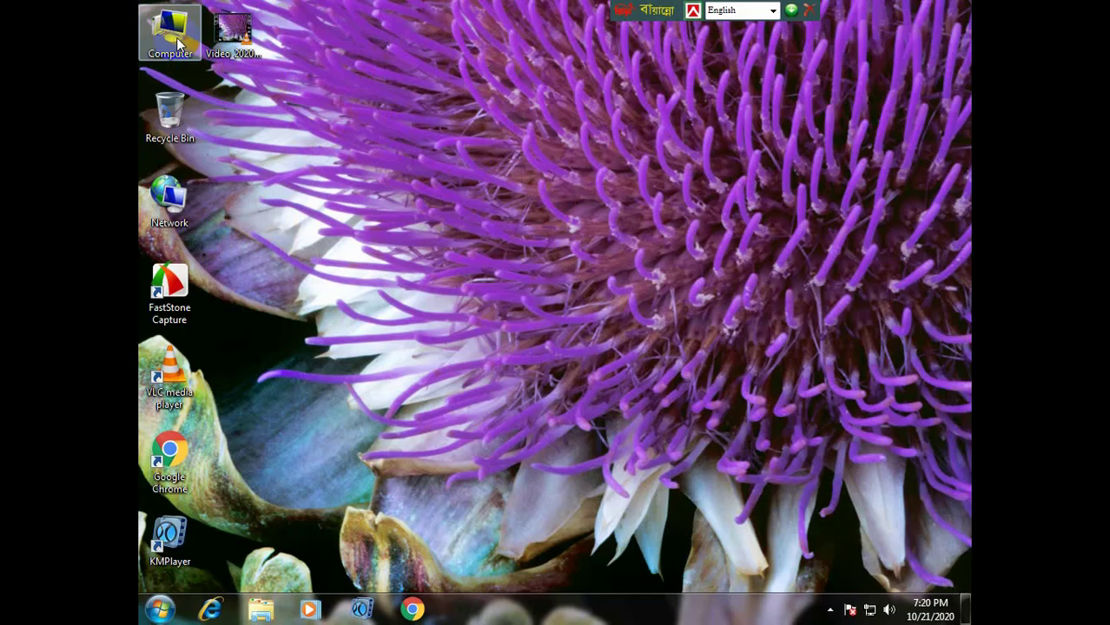
- Examine the drives in the Computer window again, close it and refresh the desktop
left_click_drag(177, 37, 194, 38)
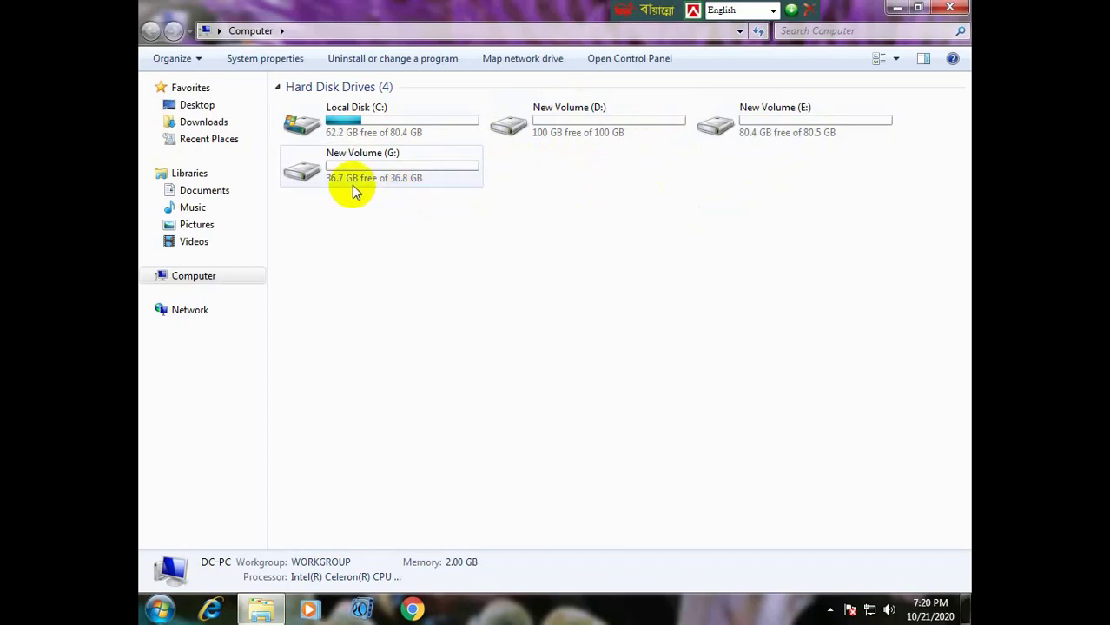
left_click(949, 7)
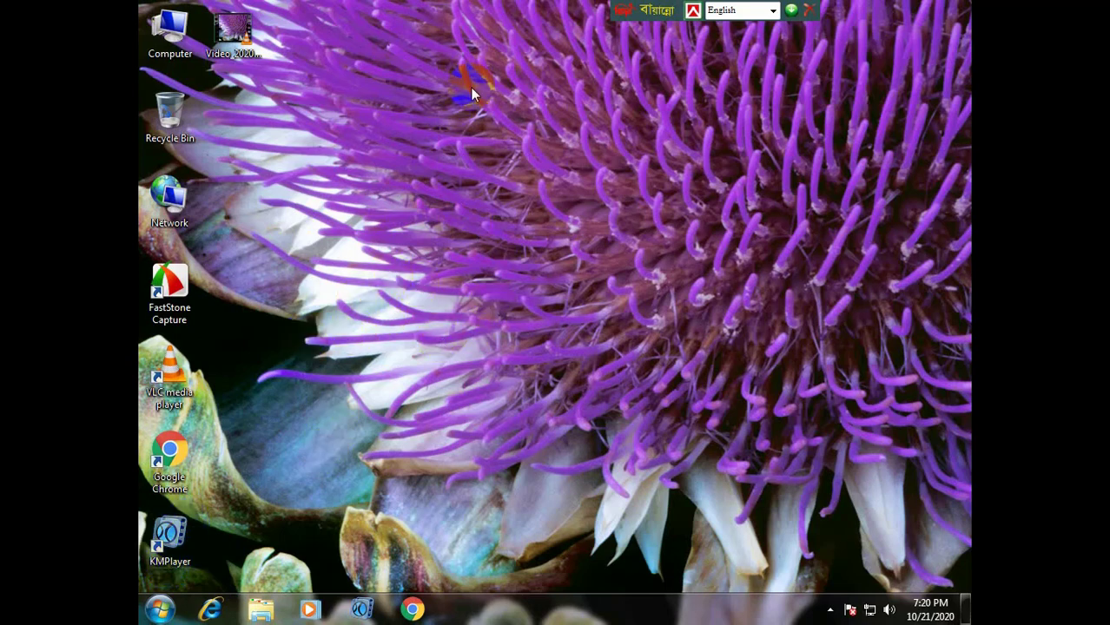
right_click(337, 154)
left_click(381, 202)
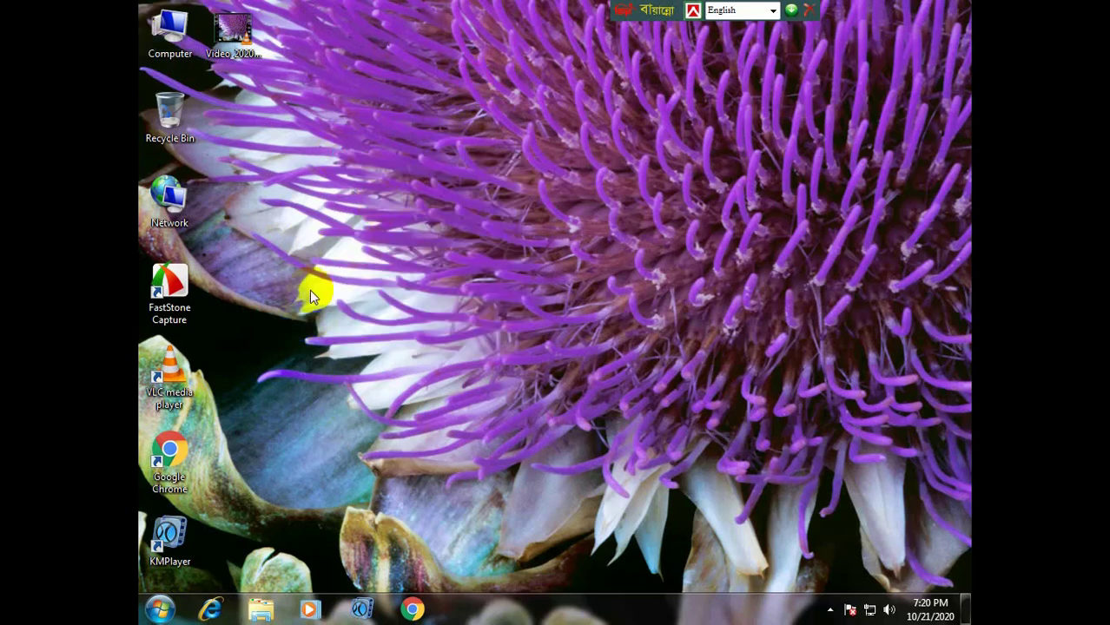
- Display the power options beside Shut down, such as Restart and Sleep, and dismiss them without choosing one
left_click(161, 610)
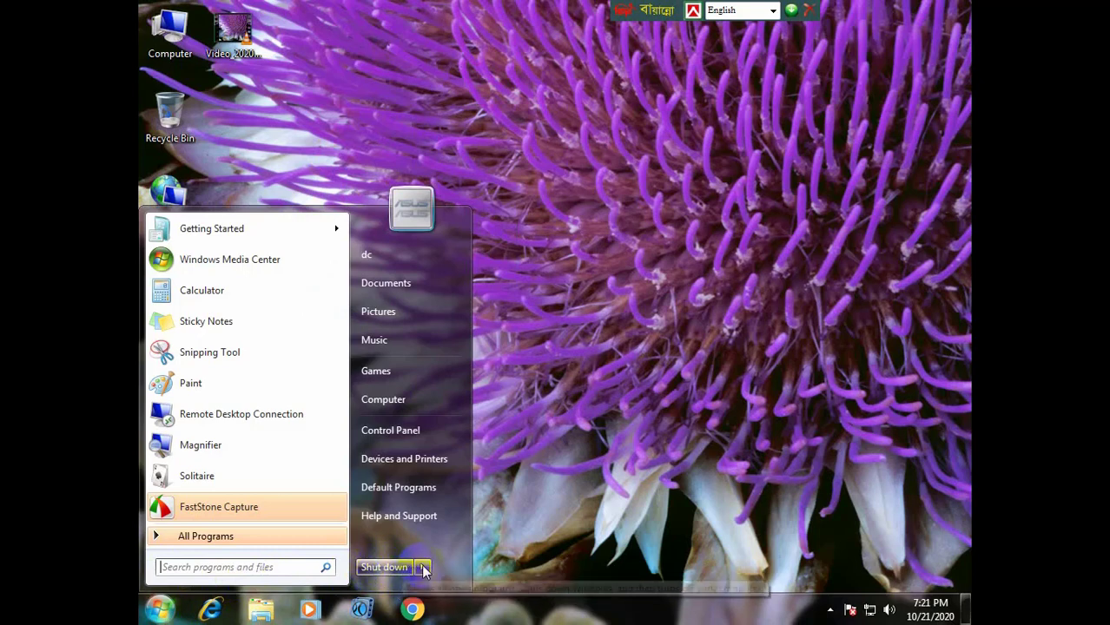
mouse_move(424, 568)
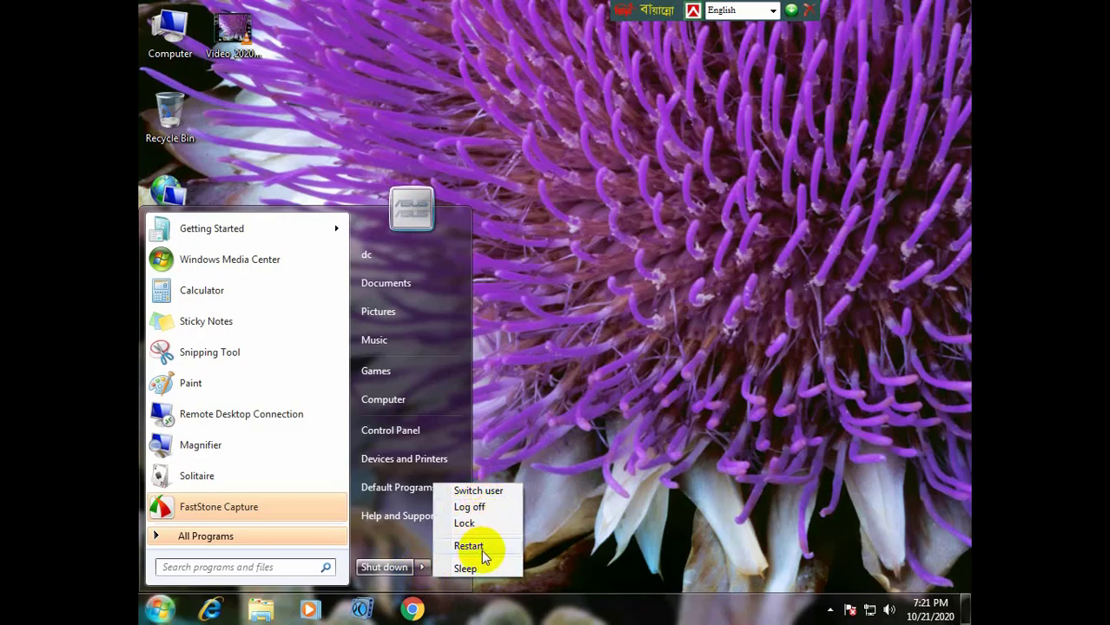
left_click(379, 569)
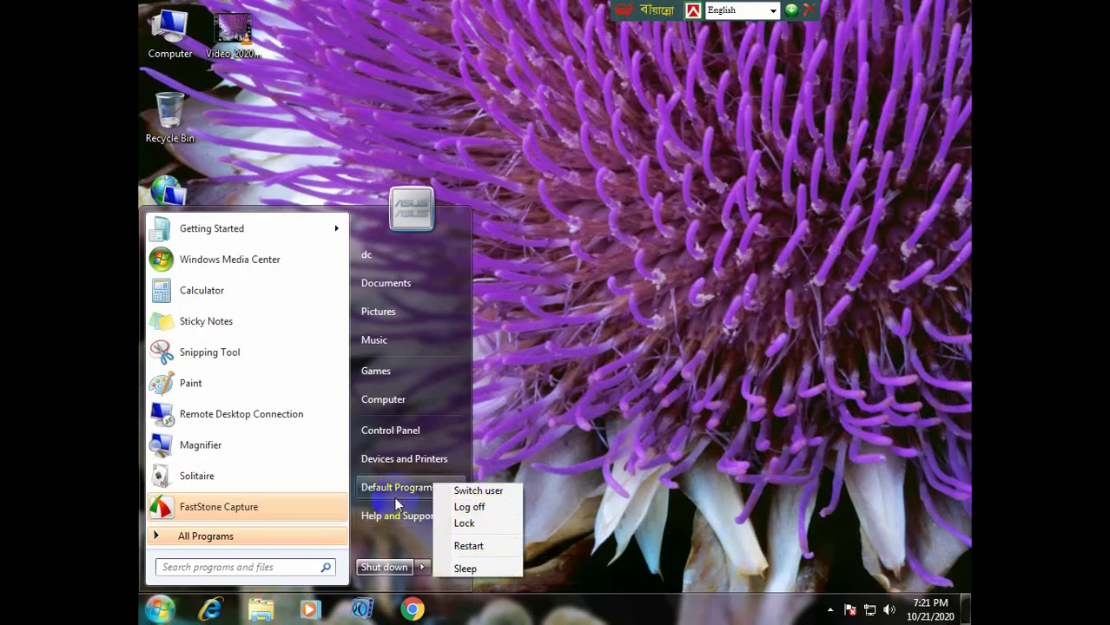
left_click(782, 336)
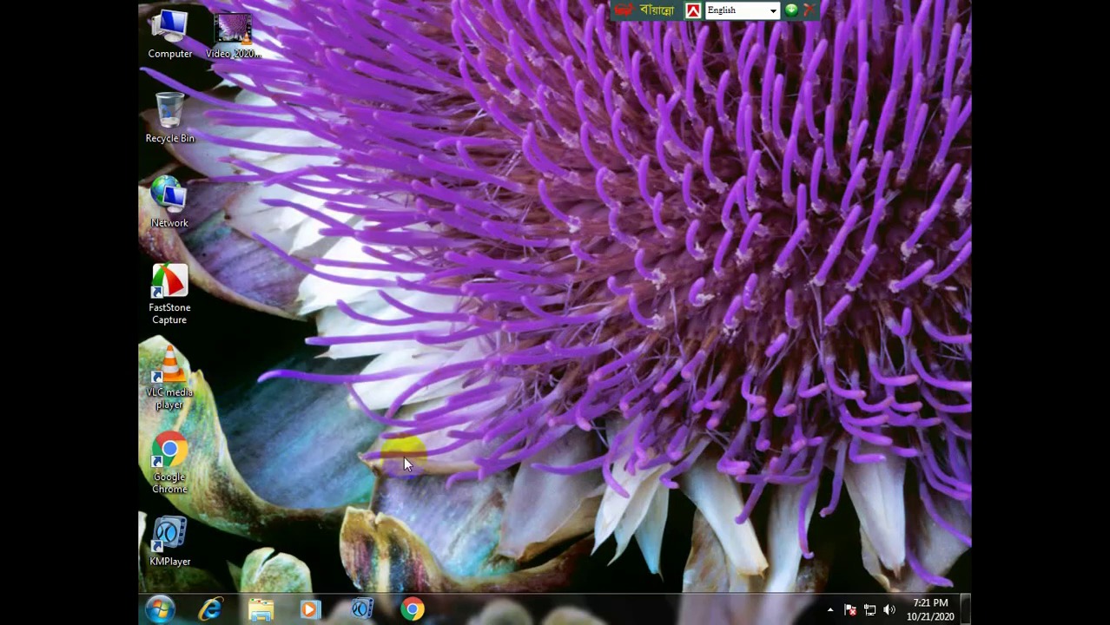
- Refresh the desktop and dismiss its context menu
right_click(408, 266)
left_click(425, 321)
right_click(379, 205)
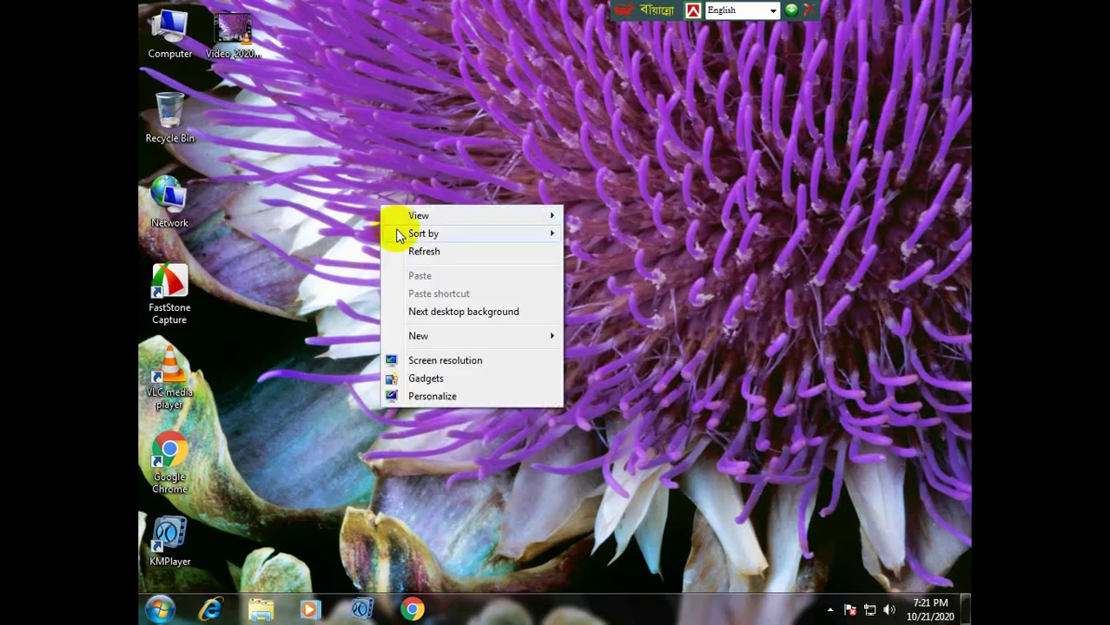
left_click(431, 146)
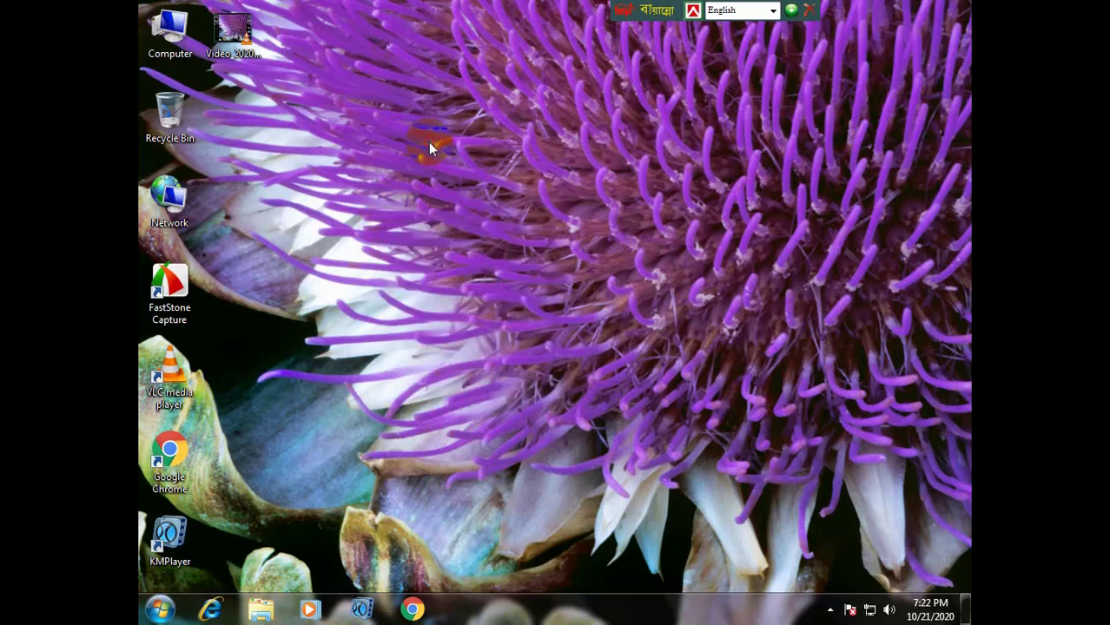
- Open the desktop background settings in Personalization and browse the Windows Desktop Backgrounds and Pictures Library picture locations
right_click(429, 146)
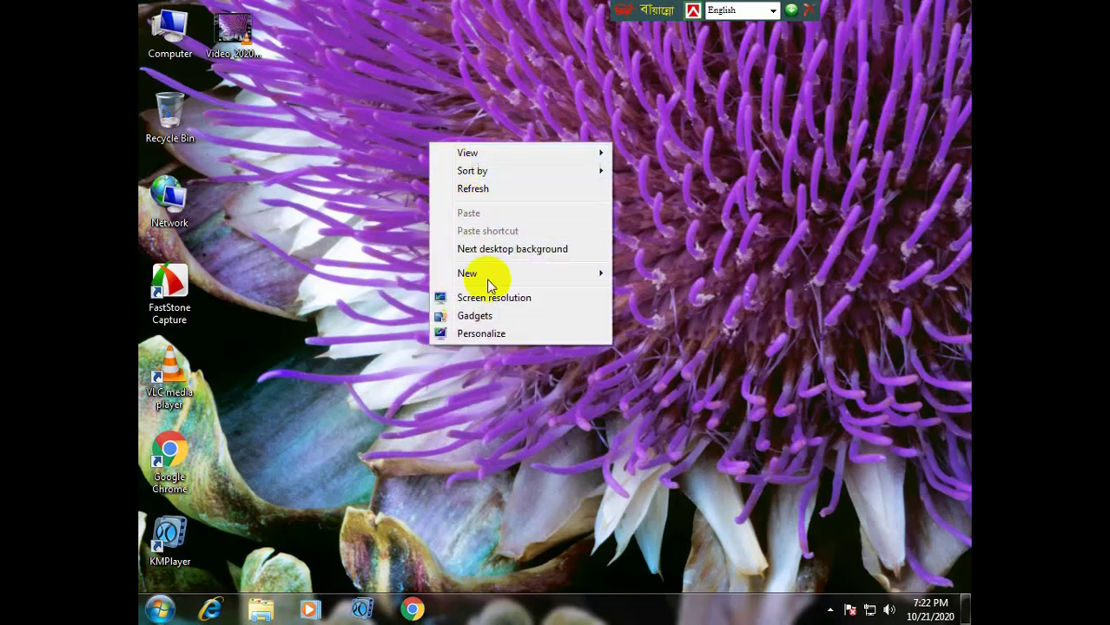
left_click(480, 335)
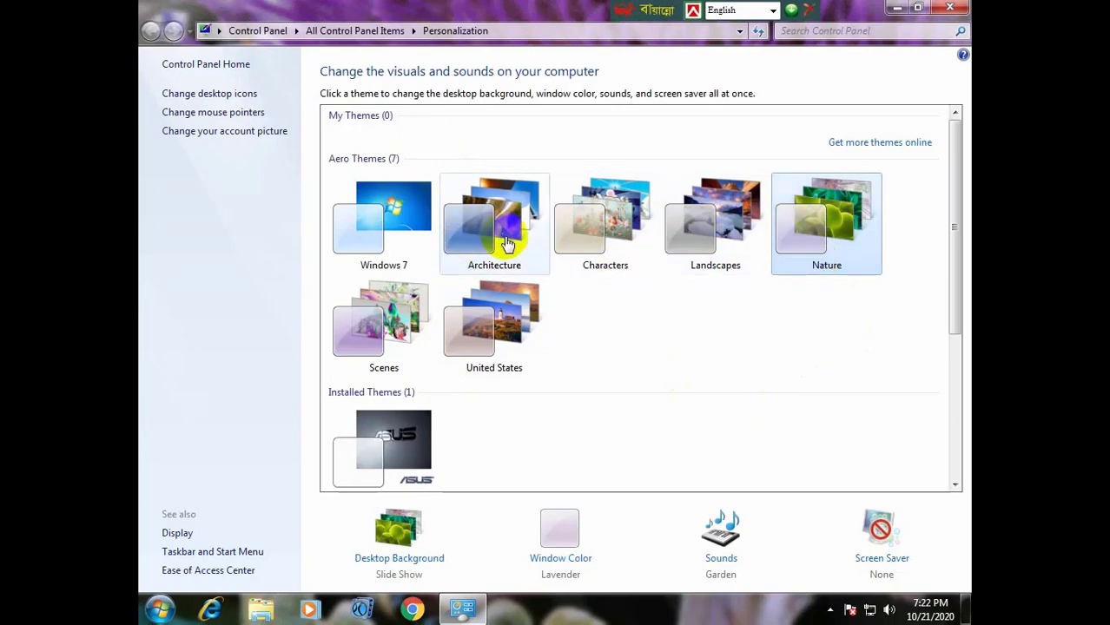
left_click(403, 560)
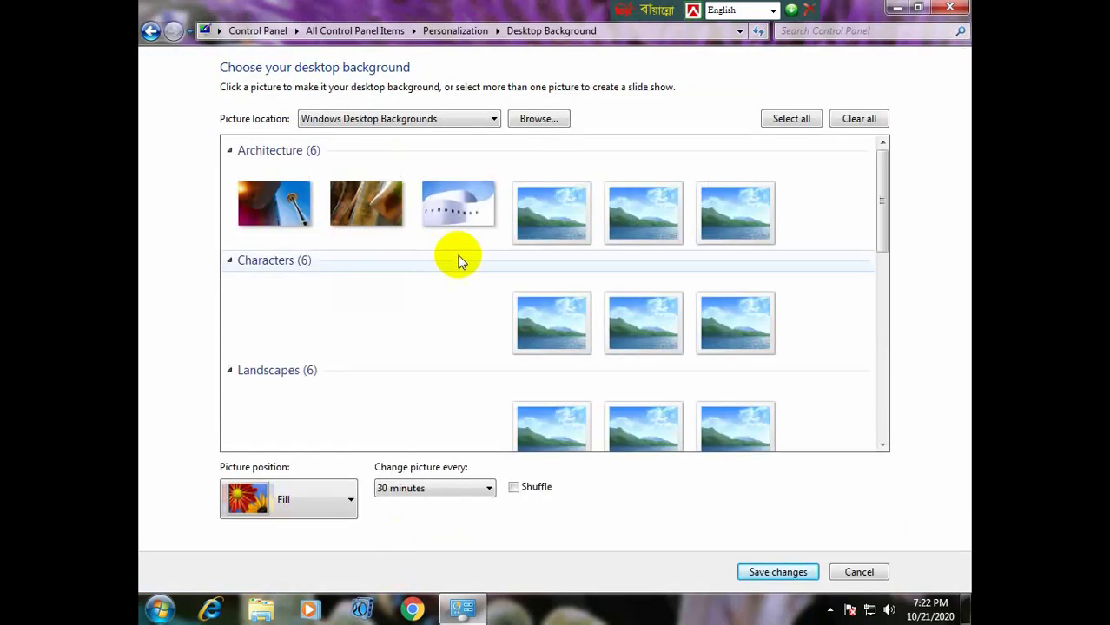
scroll(504, 247, "down", 2)
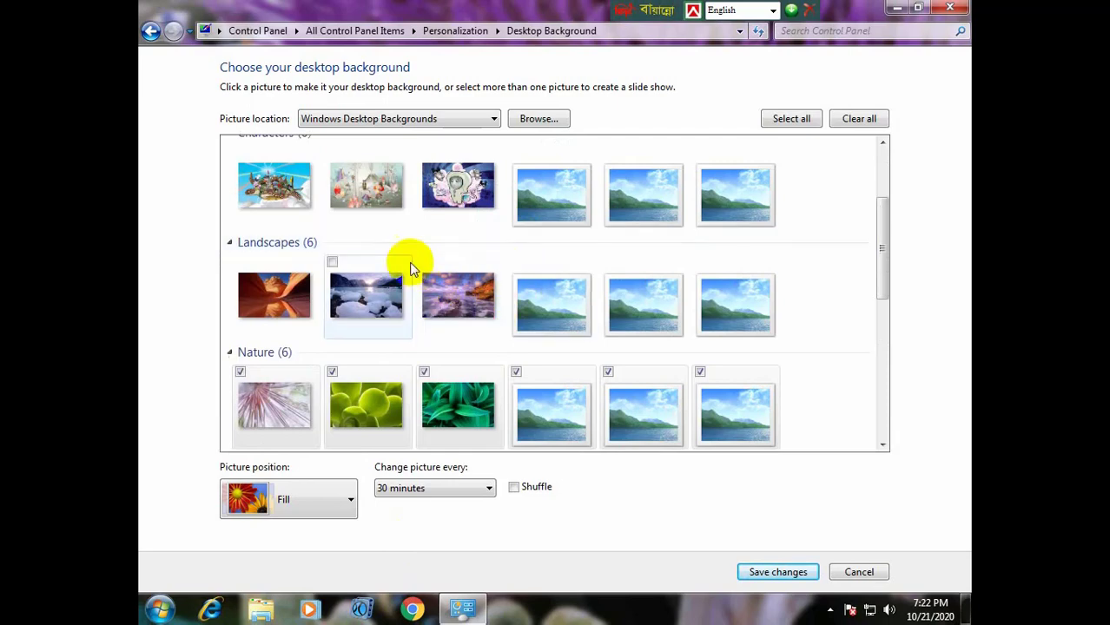
key("Down")
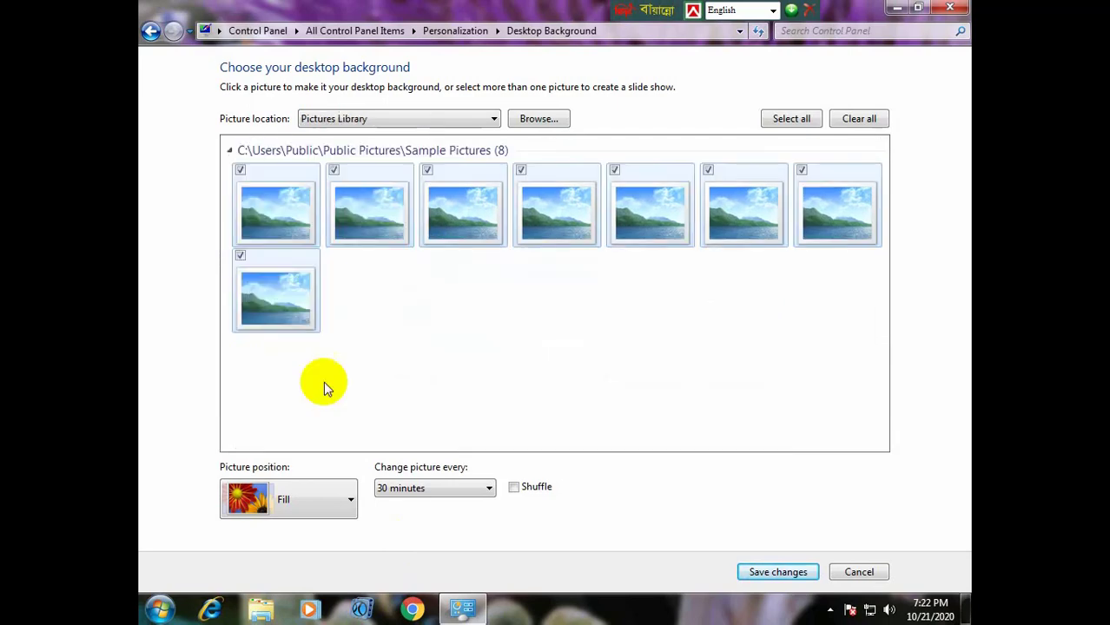
key("Up")
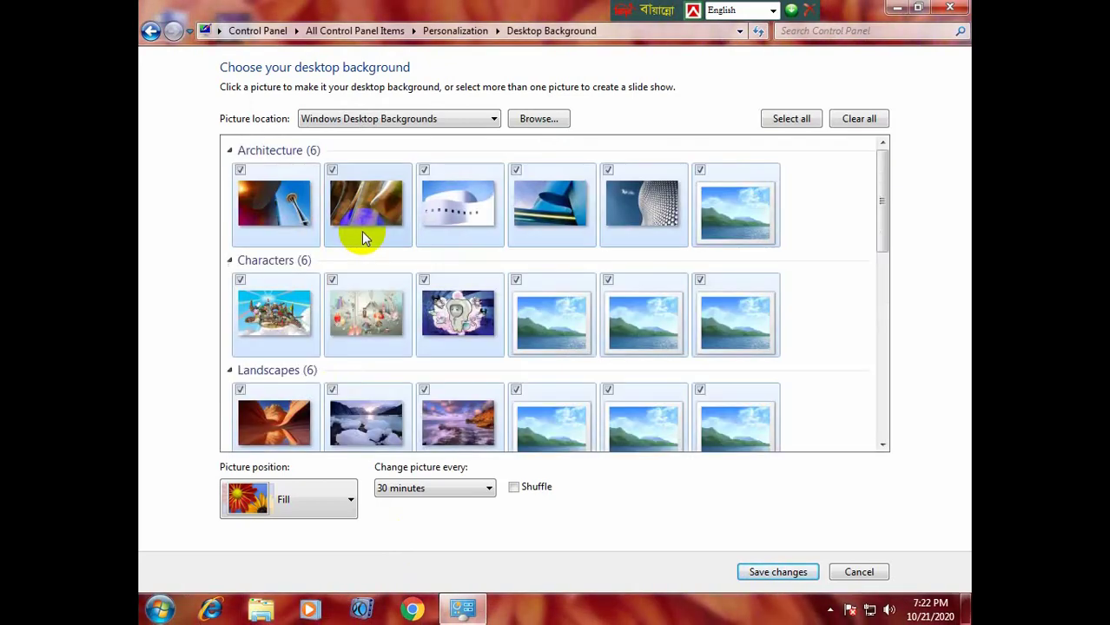
- Set the first Architecture picture as the only desktop background, save the changes and close Personalization
left_click(271, 213)
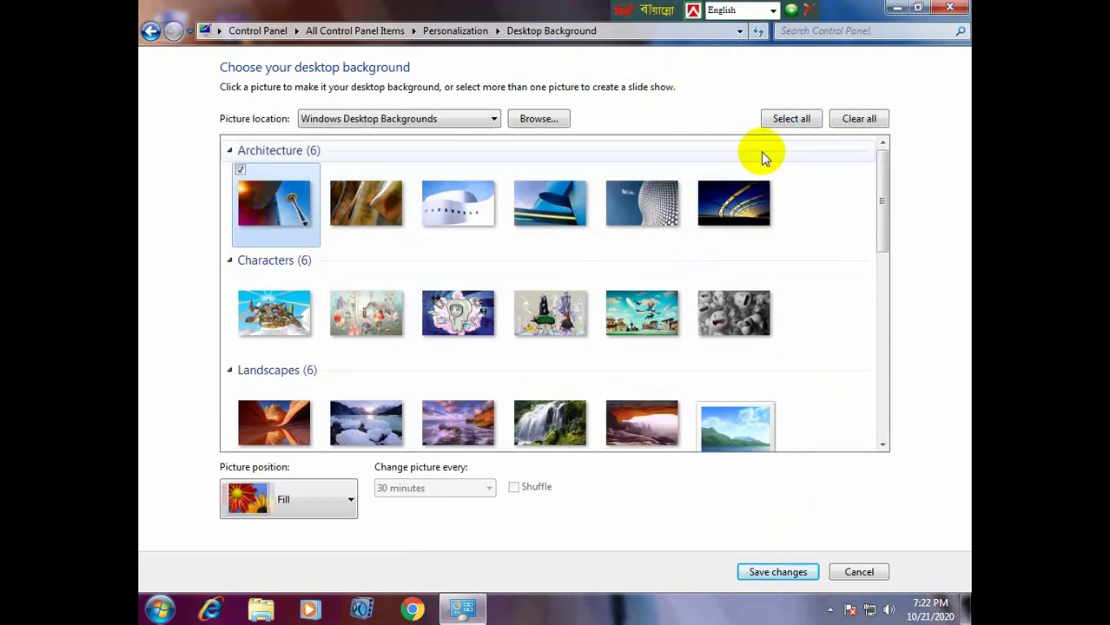
left_click(797, 571)
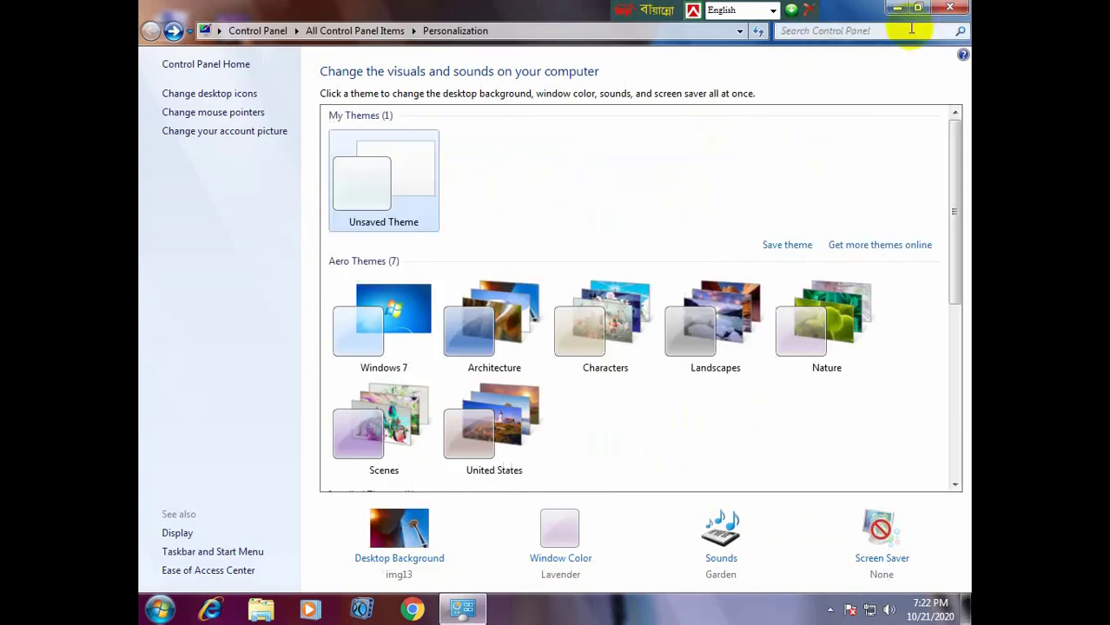
left_click(950, 7)
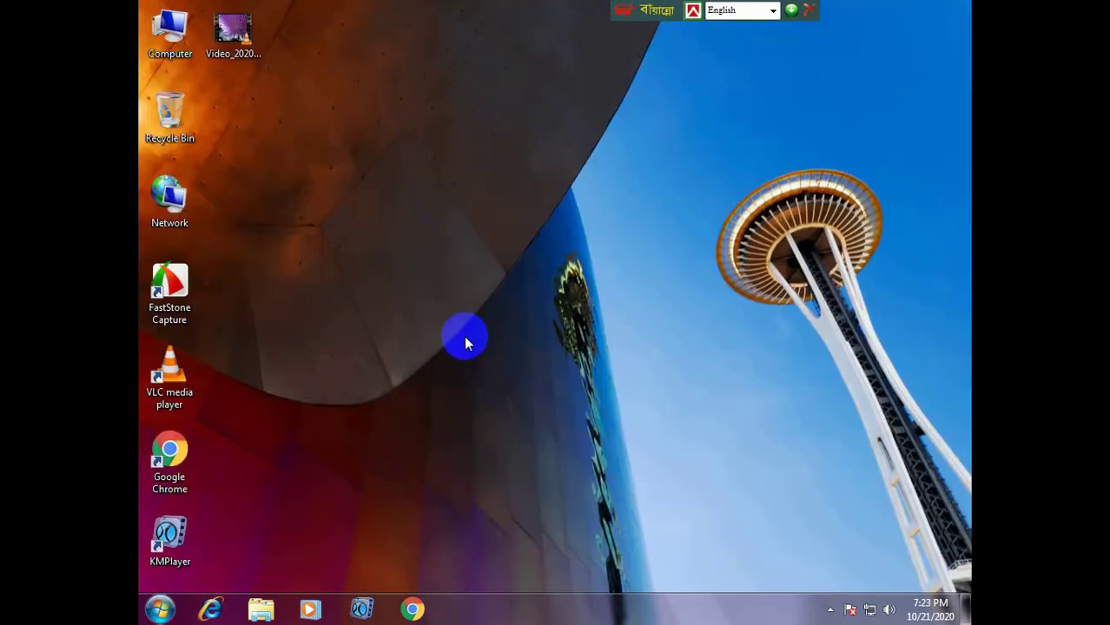
- Open the Screen Resolution settings from the desktop and view the available resolutions without changing the selection
right_click(407, 186)
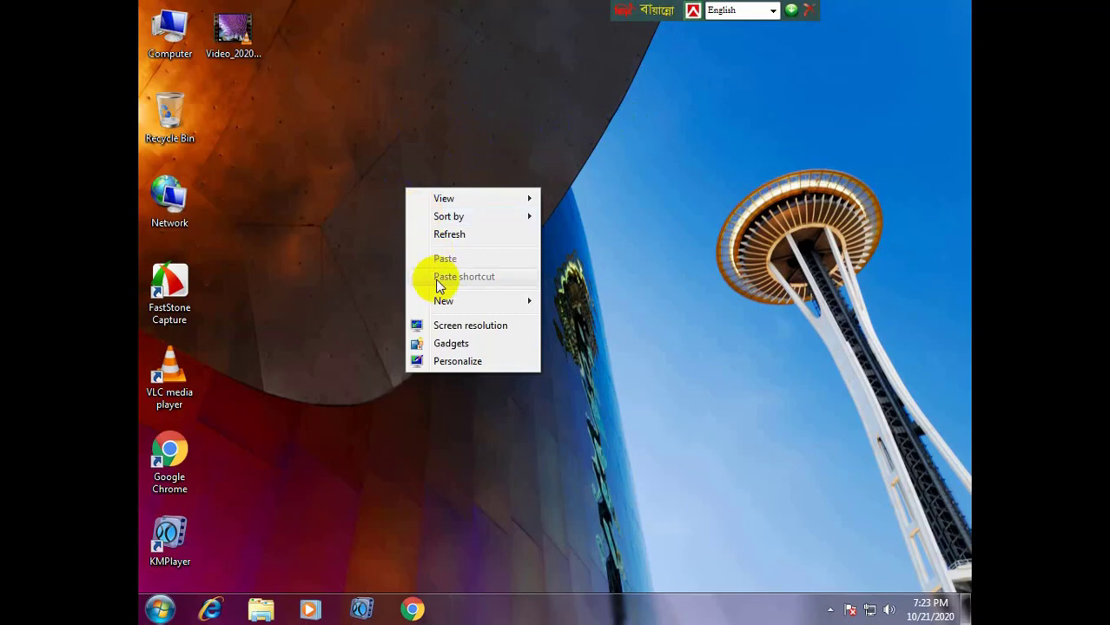
left_click(475, 328)
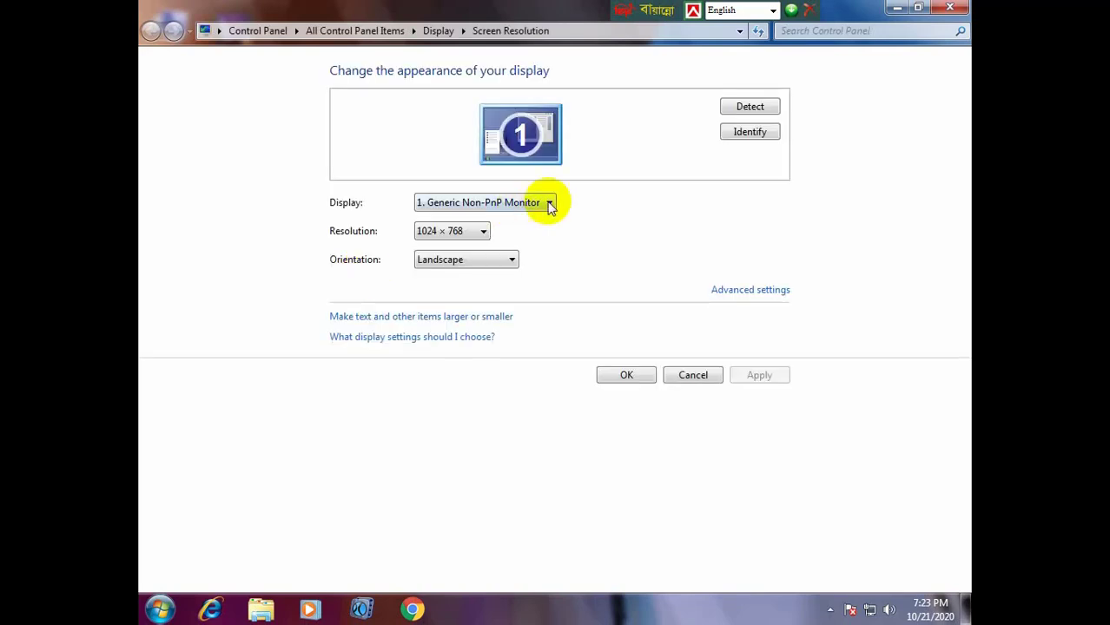
left_click(478, 230)
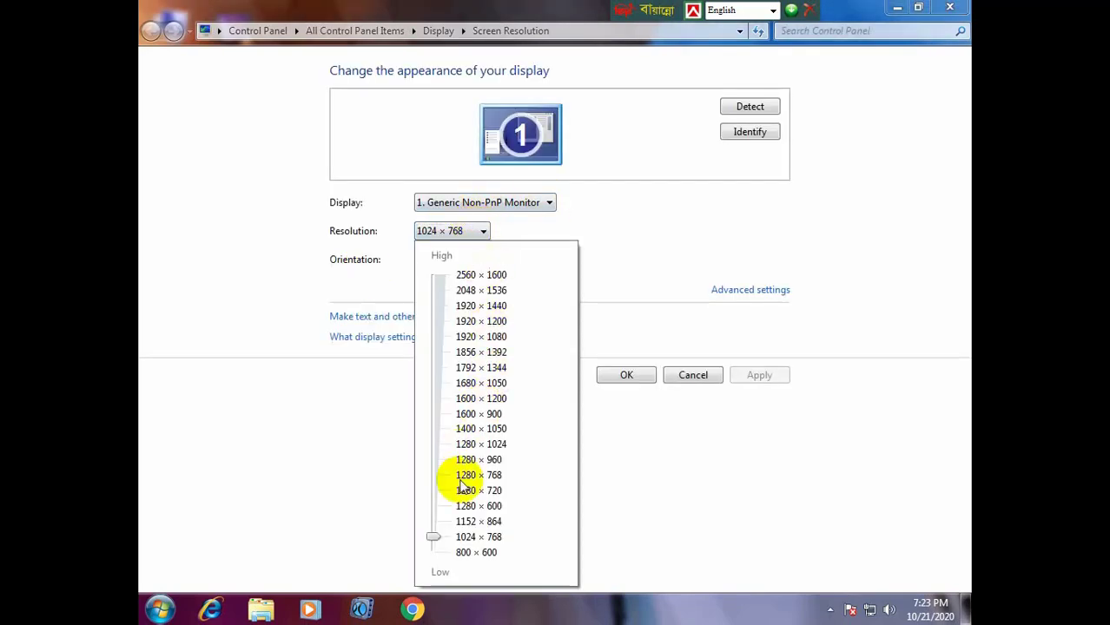
left_click(642, 296)
- Examine the display orientation options, including Portrait and Landscape (flipped), without choosing a different one
left_click(496, 262)
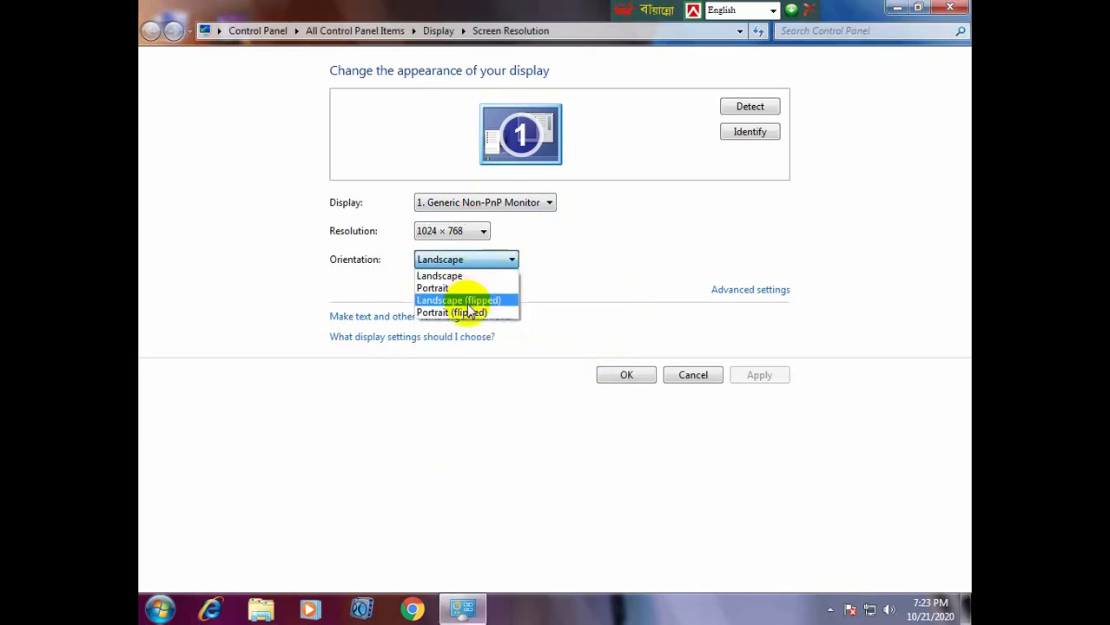
left_click(602, 331)
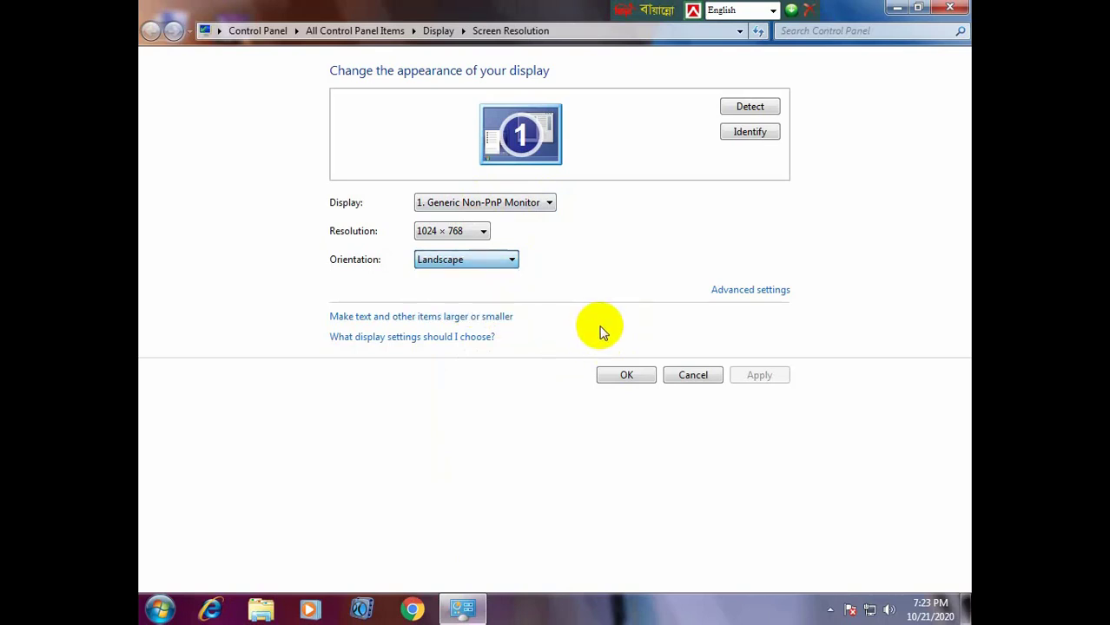
left_click(468, 263)
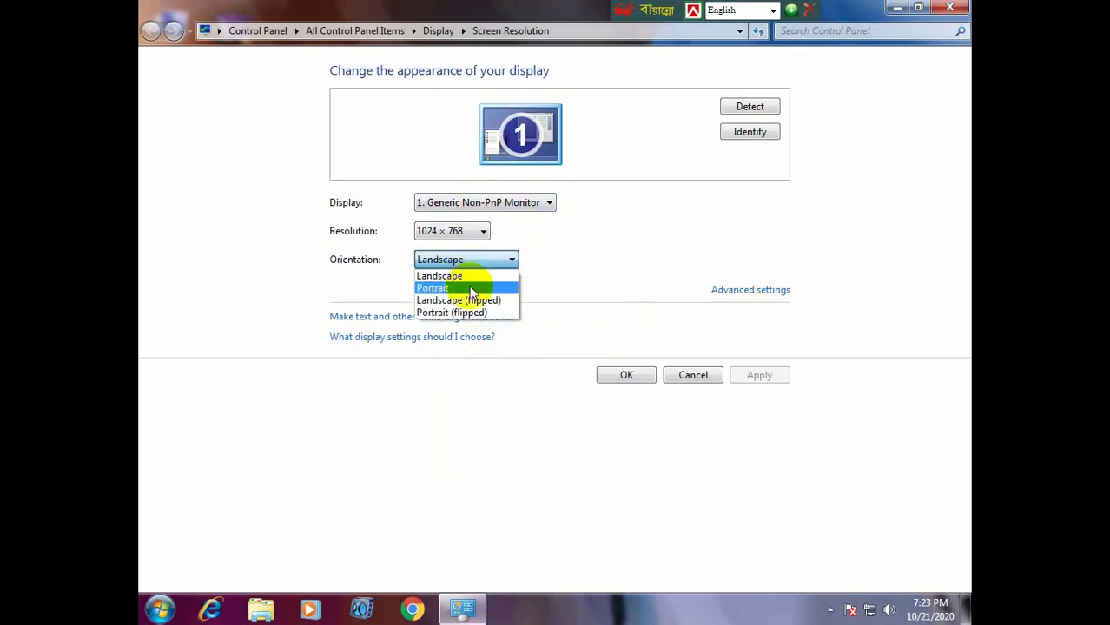
left_click(561, 304)
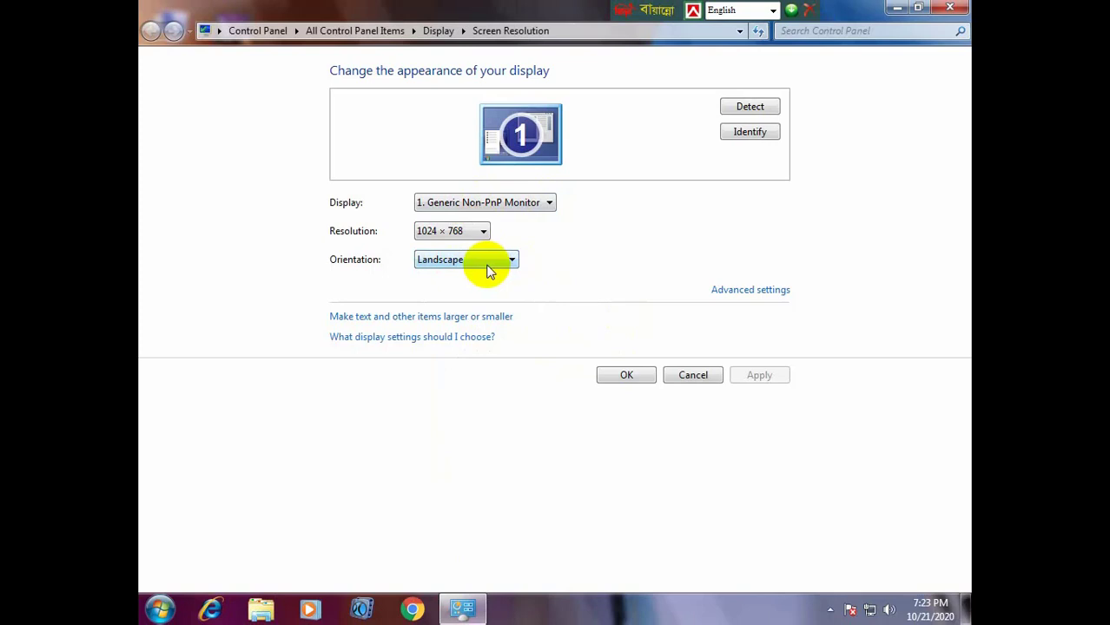
left_click(485, 263)
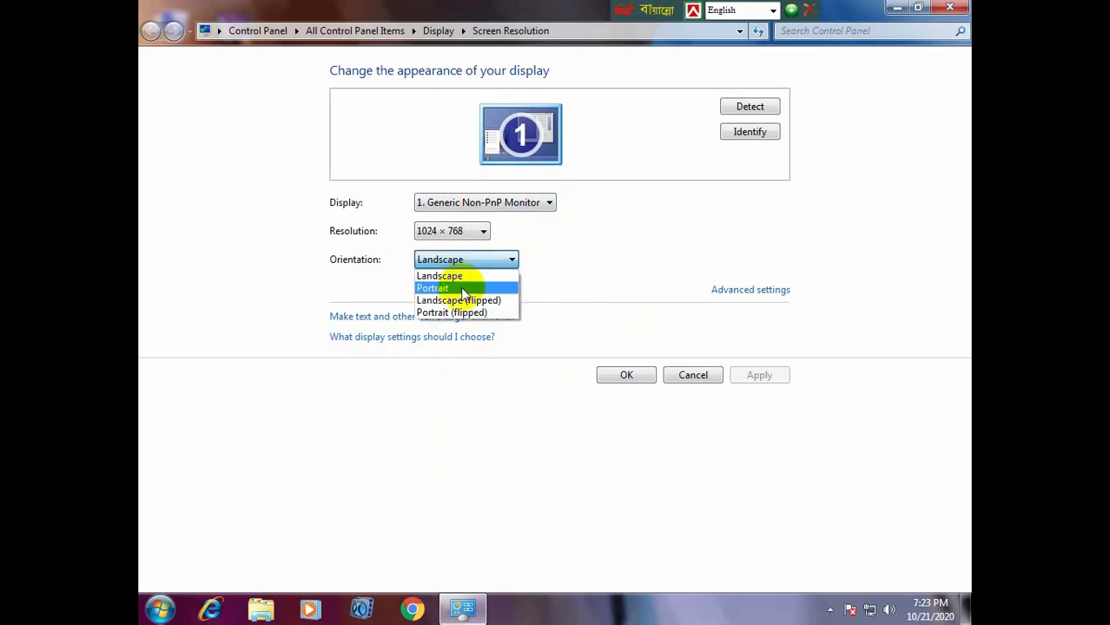
left_click(596, 323)
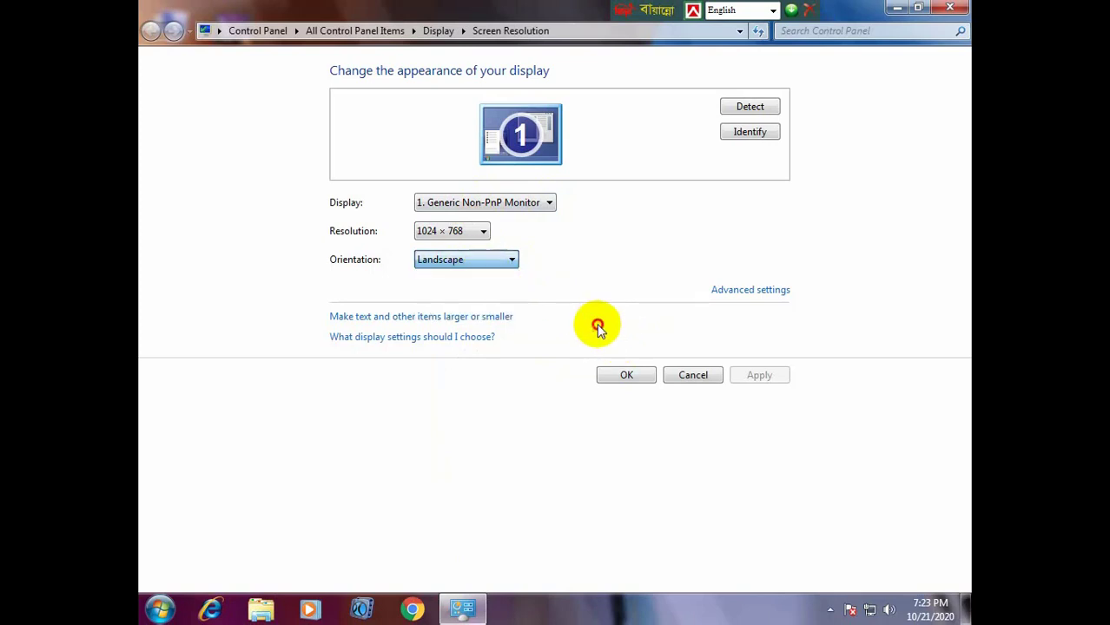
left_click(469, 262)
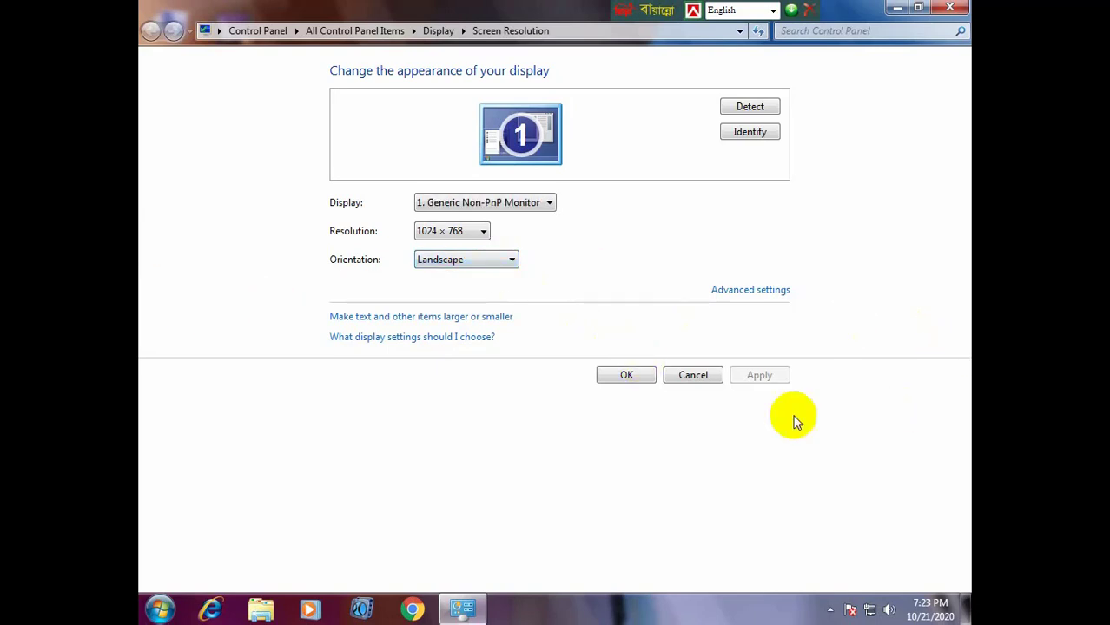
- Review the list of available screen resolutions again and cancel the Screen Resolution settings without changes
left_click(450, 237)
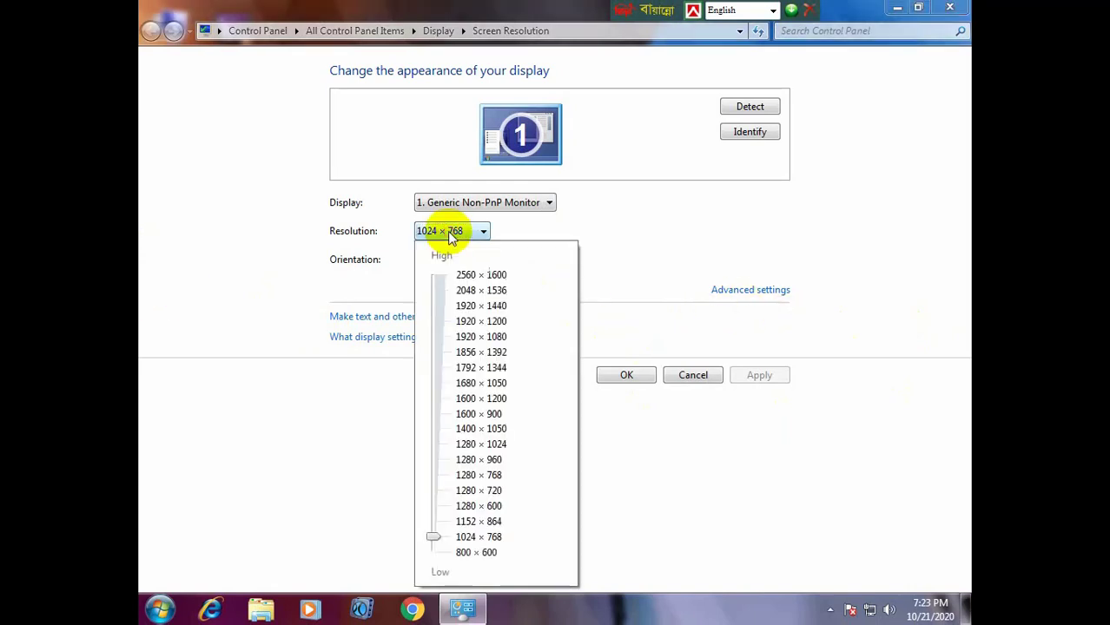
left_click(633, 275)
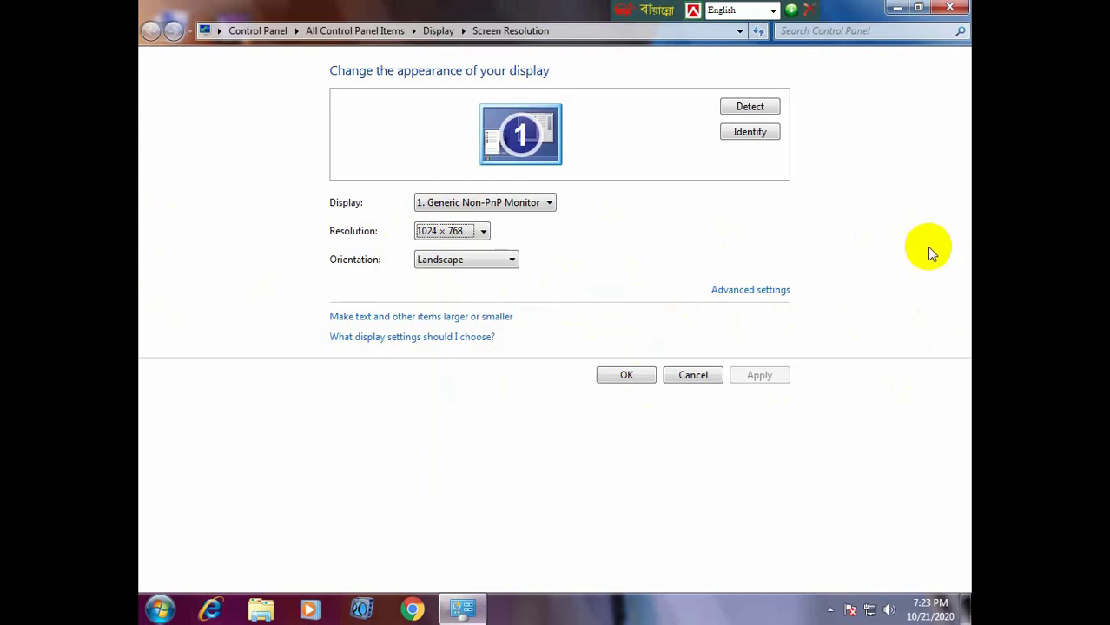
left_click(465, 232)
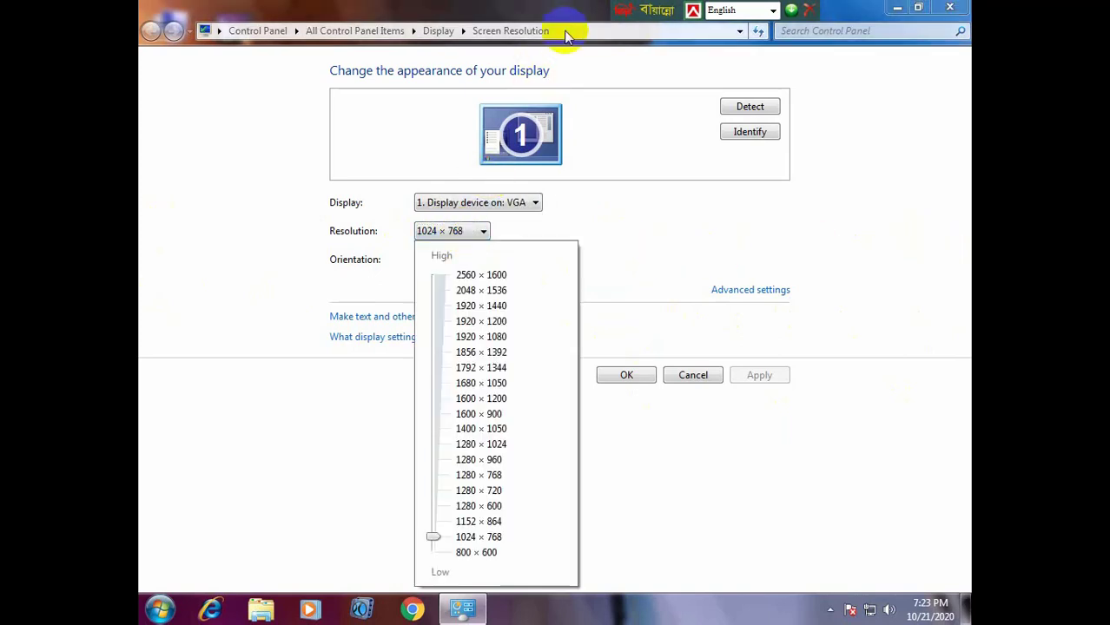
left_click(594, 450)
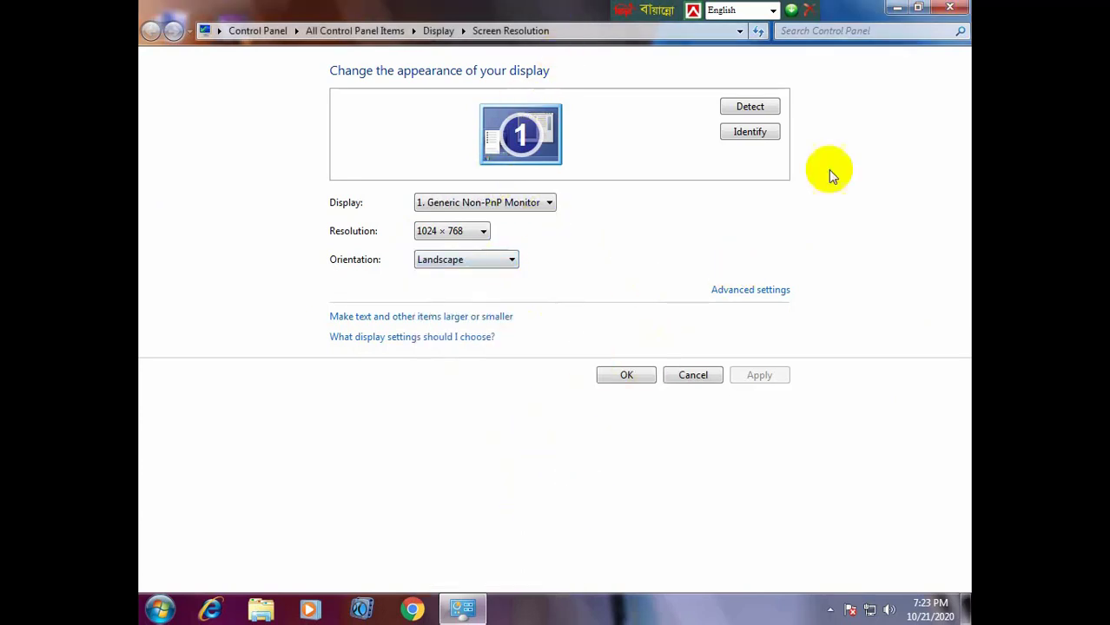
left_click(705, 377)
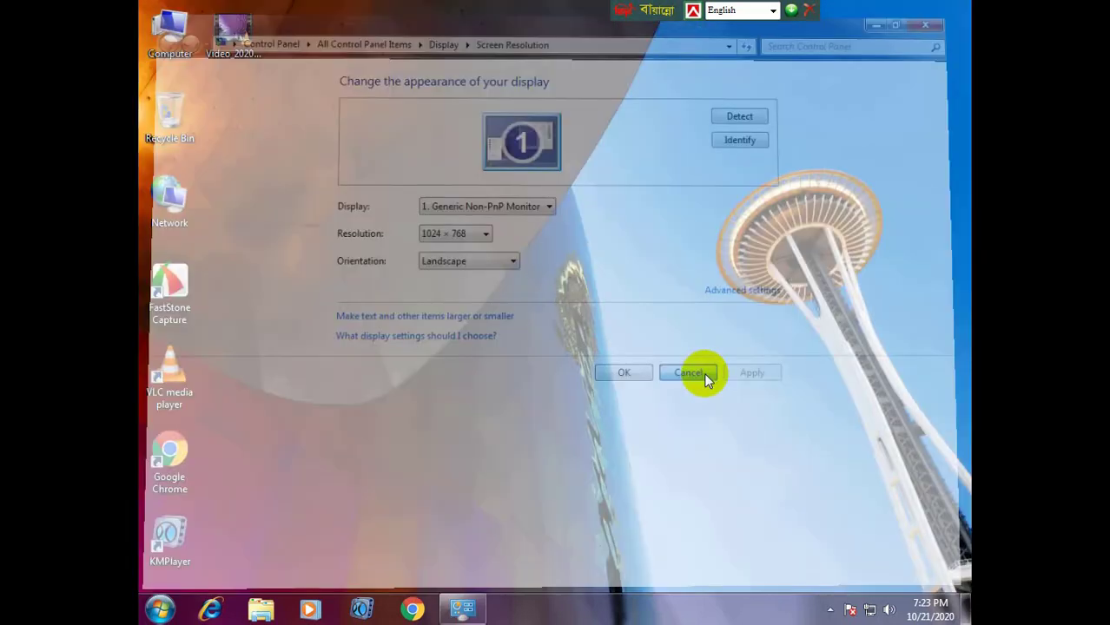
- Refresh the desktop and display its icon View options, dismissing them without choosing one
right_click(366, 190)
left_click(397, 228)
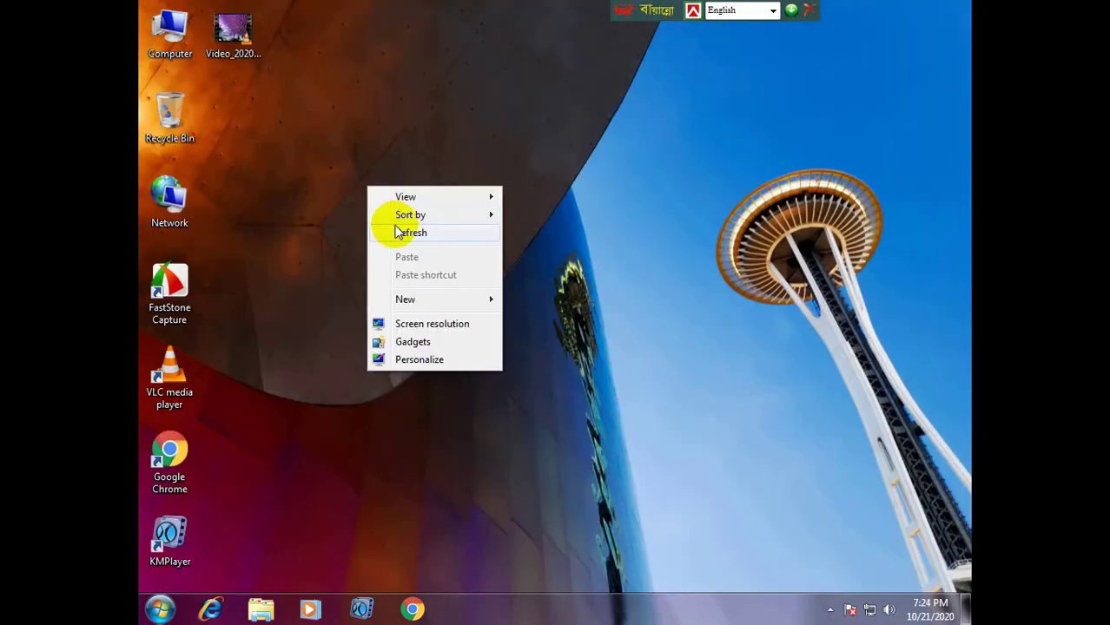
right_click(432, 208)
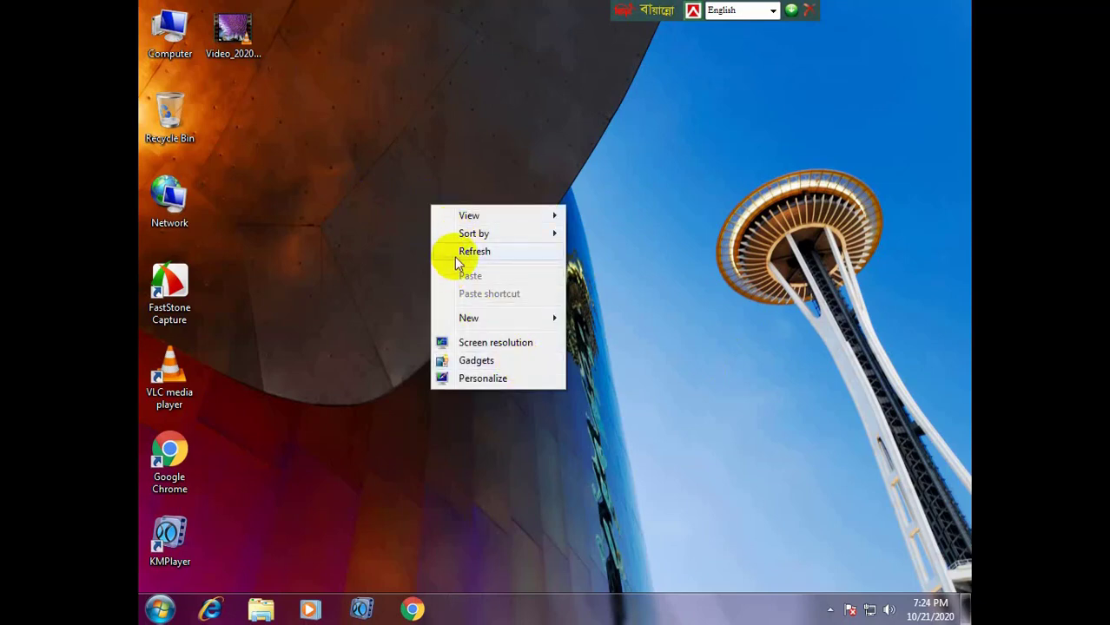
left_click(427, 202)
right_click(427, 208)
mouse_move(446, 216)
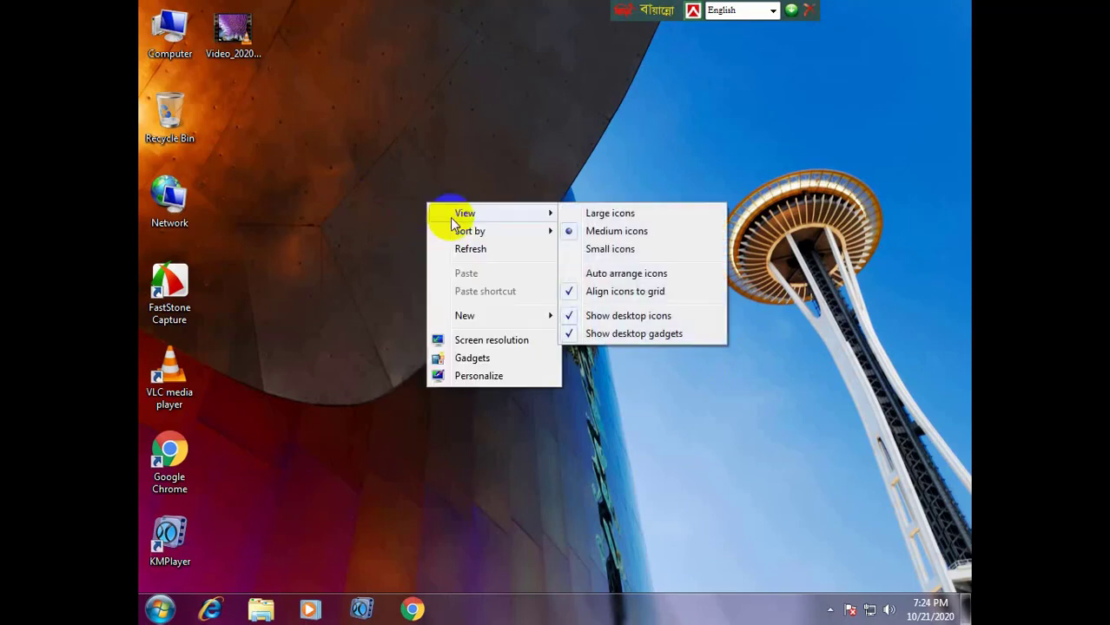
left_click(332, 191)
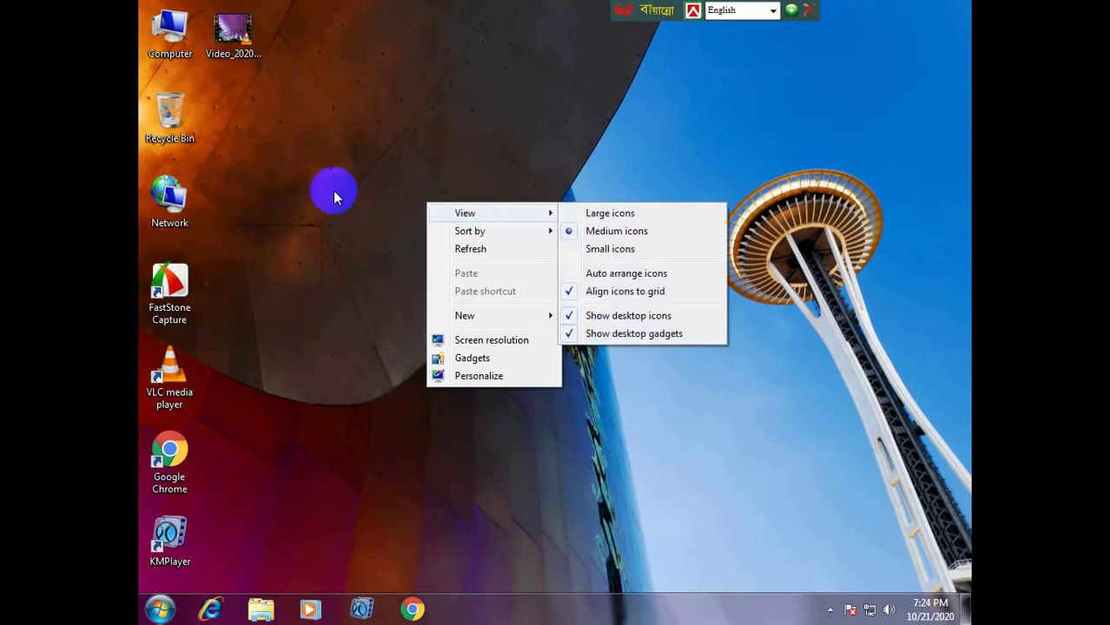
- Open the New Volume (D:) drive from Computer, display the folder's context menu and dismiss it
left_click_drag(142, 69, 224, 57)
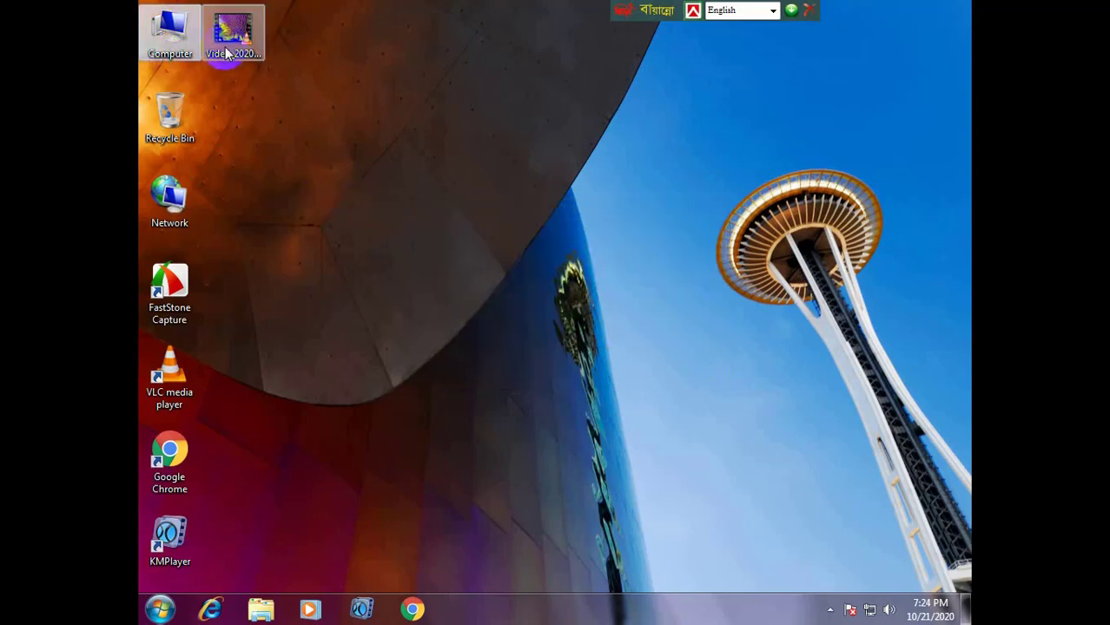
double_click(224, 54)
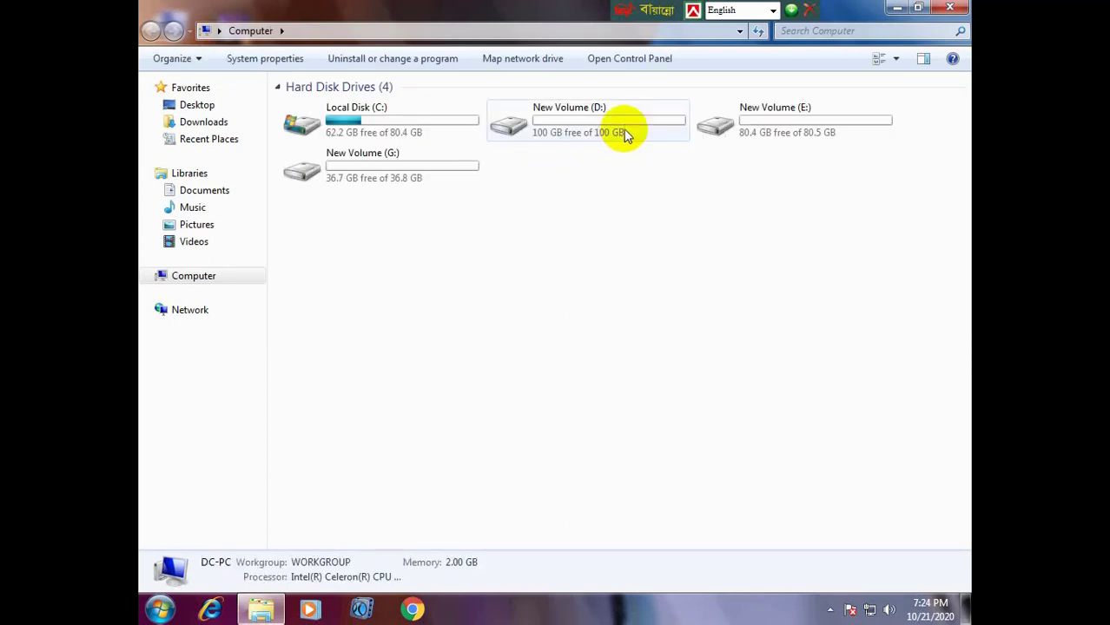
double_click(615, 123)
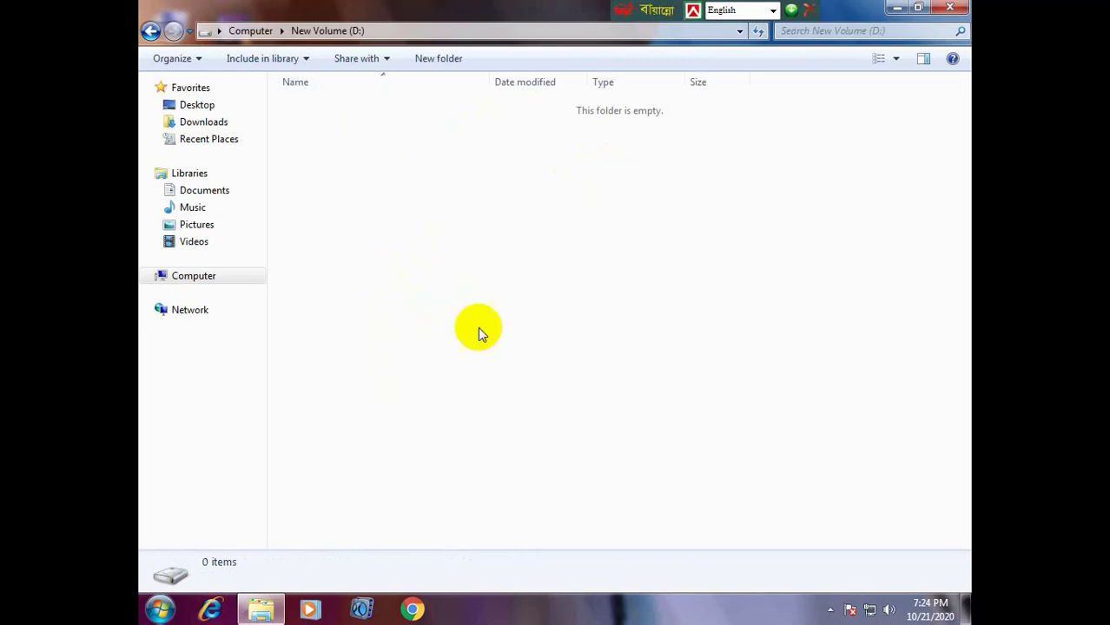
right_click(492, 370)
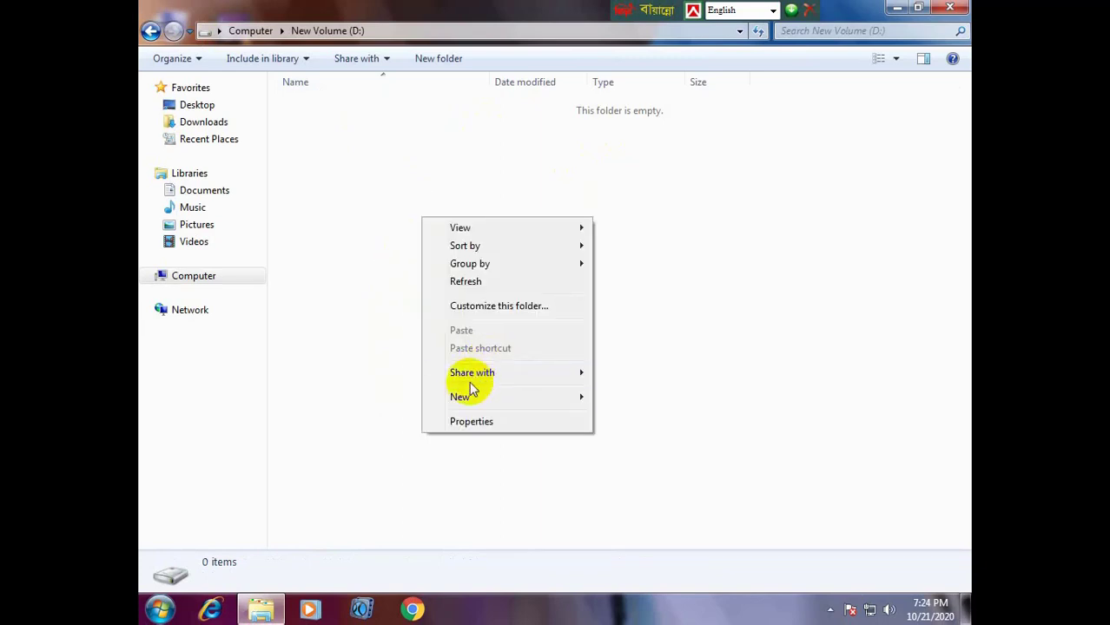
left_click(370, 273)
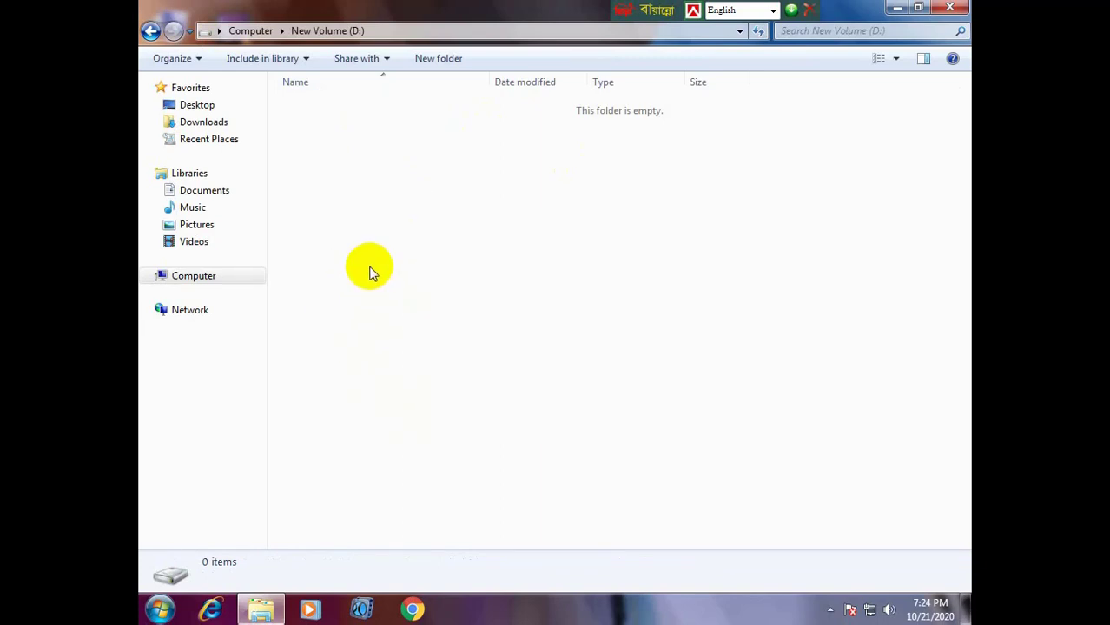
- Close the New Volume (D:) window and display the desktop's New item options, dismissing them without creating anything
left_click(950, 7)
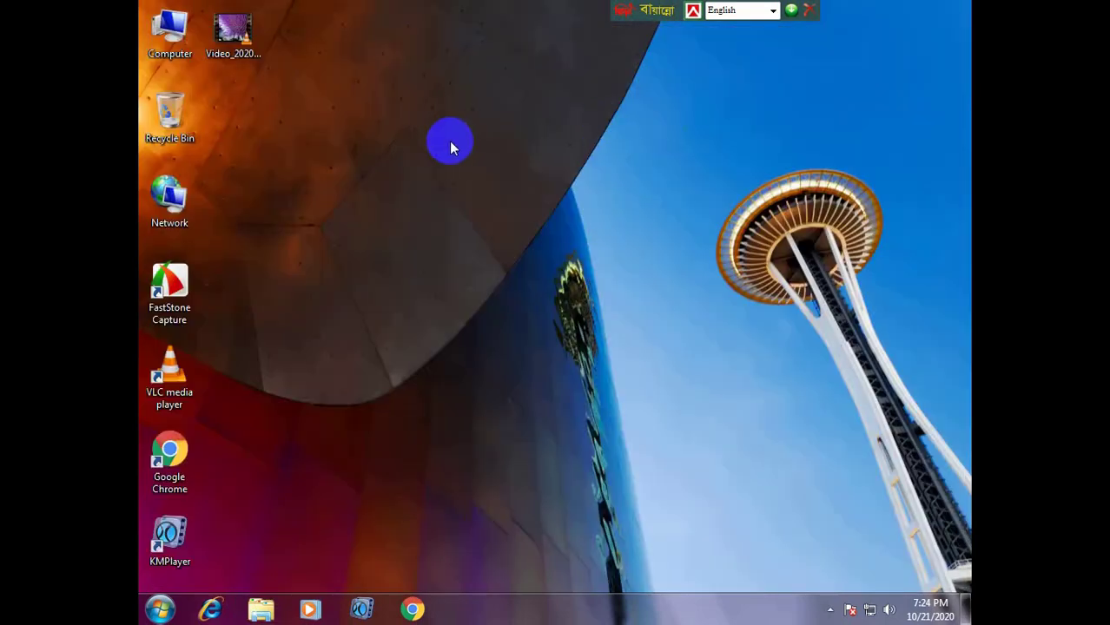
right_click(367, 145)
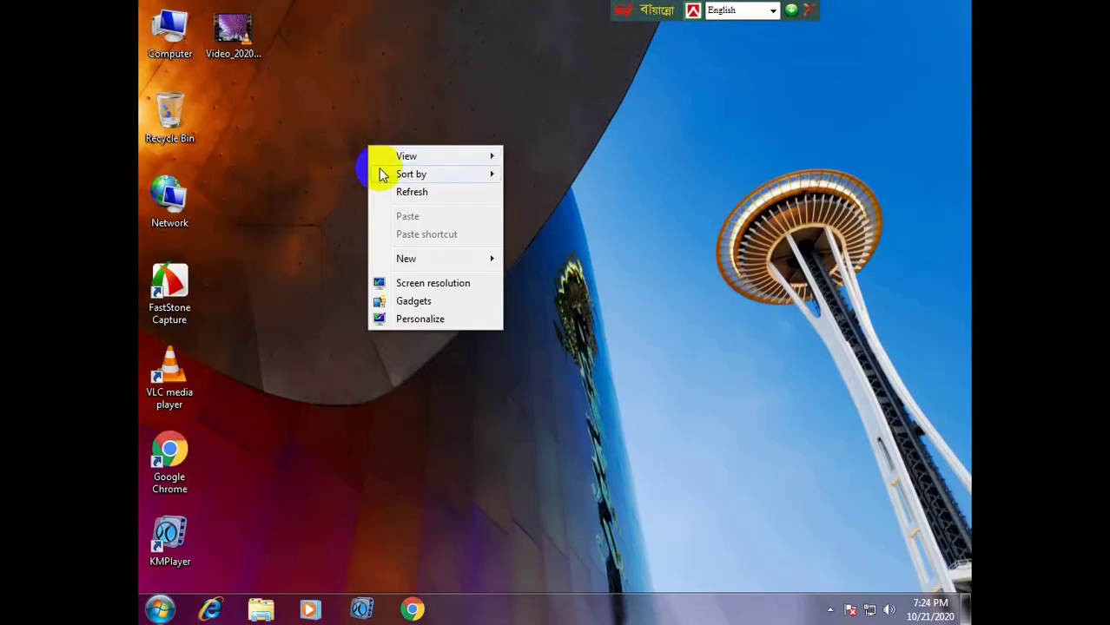
left_click(461, 271)
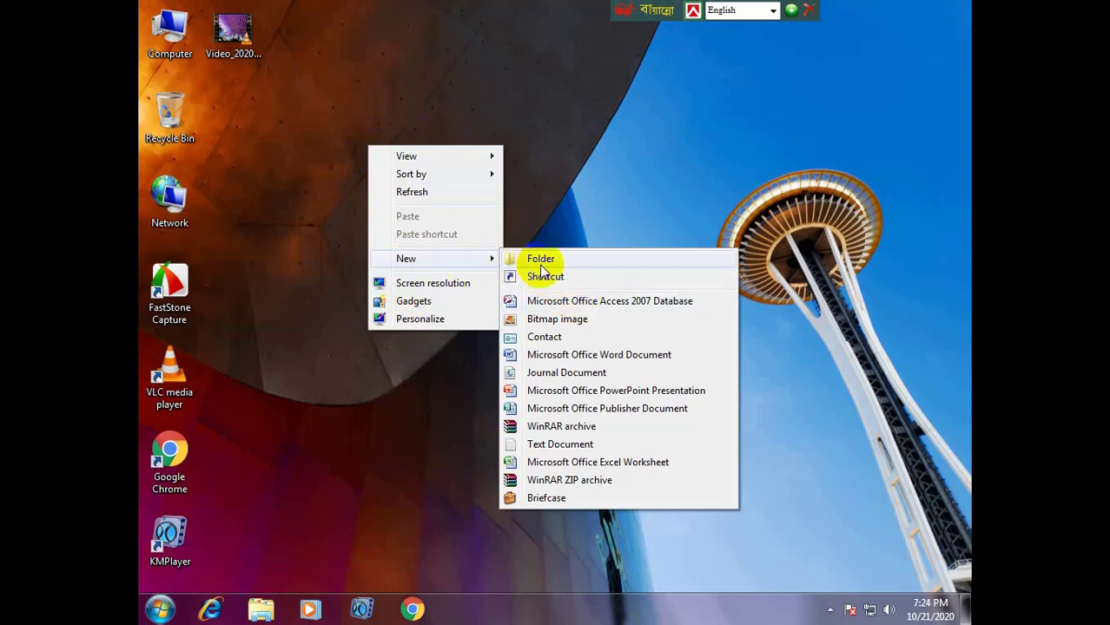
left_click(541, 184)
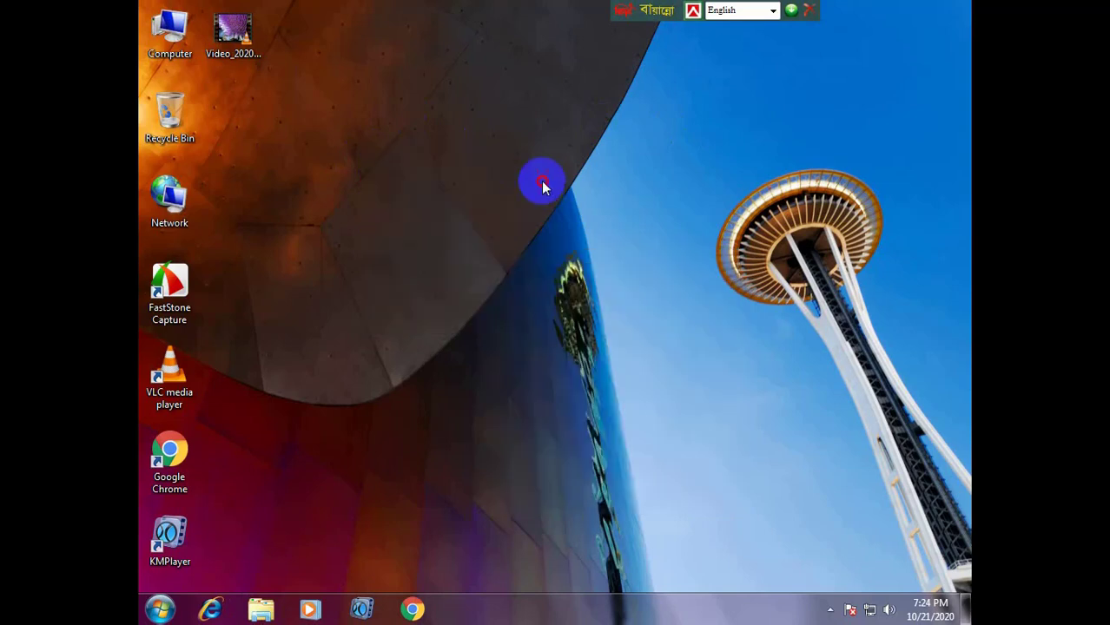
- Create a new folder on the desktop and name it with a person's first name
right_click(496, 159)
mouse_move(534, 272)
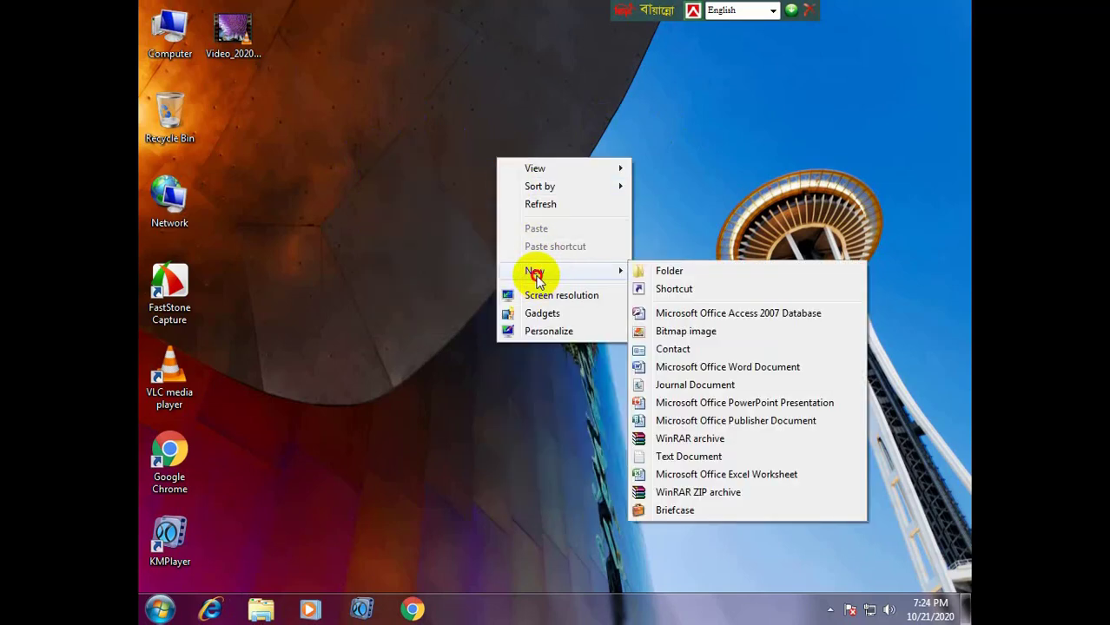
left_click(645, 272)
left_click(507, 223)
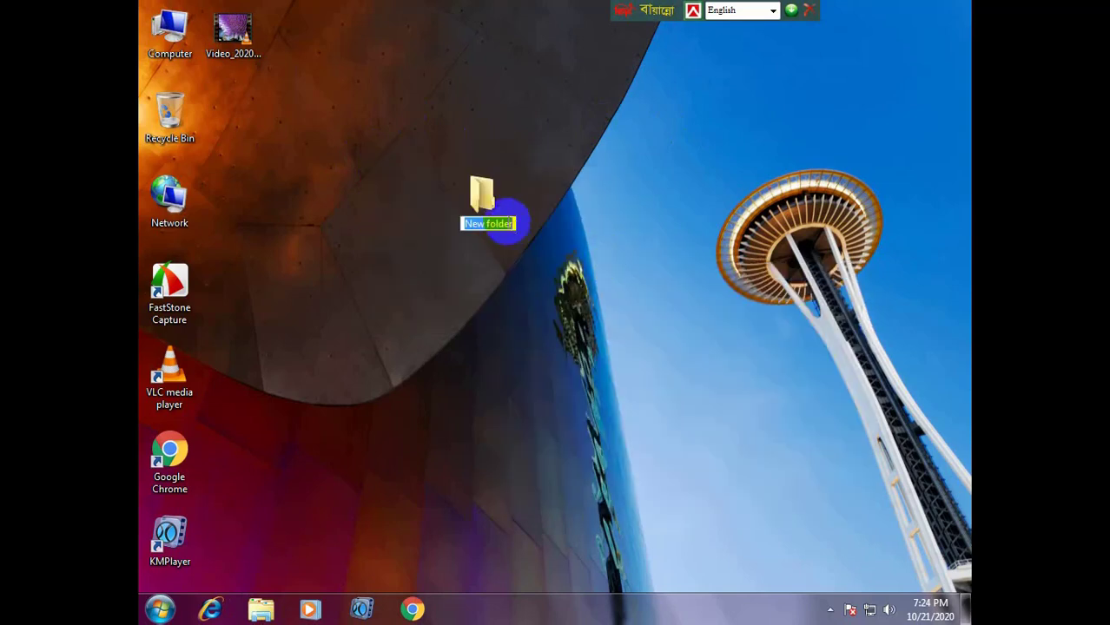
key("BackSpace")
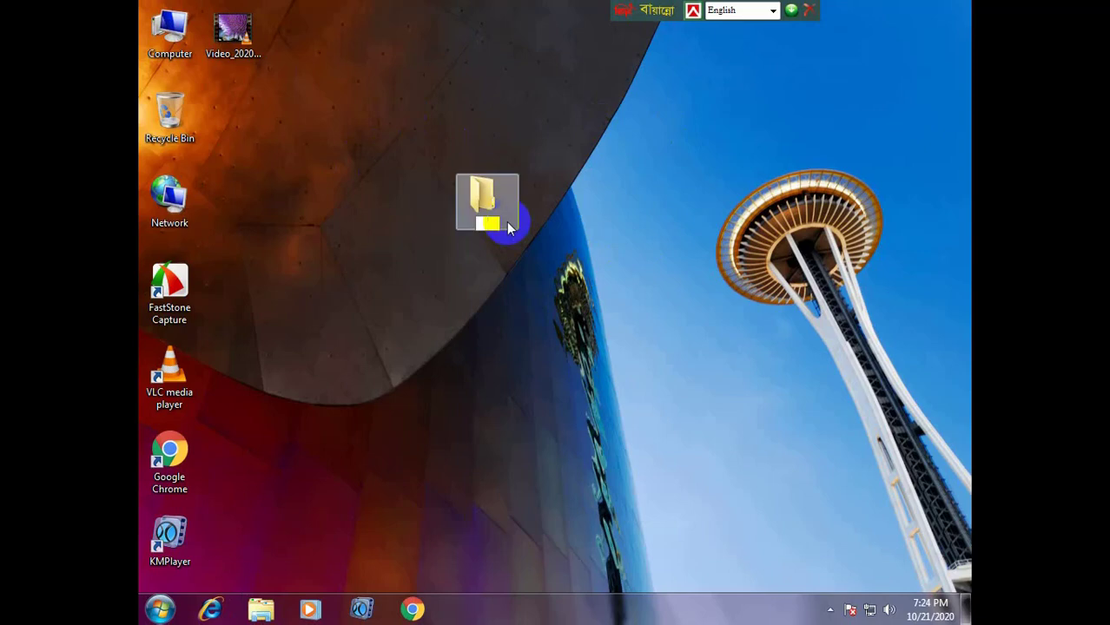
type("mehedi")
left_click(509, 227)
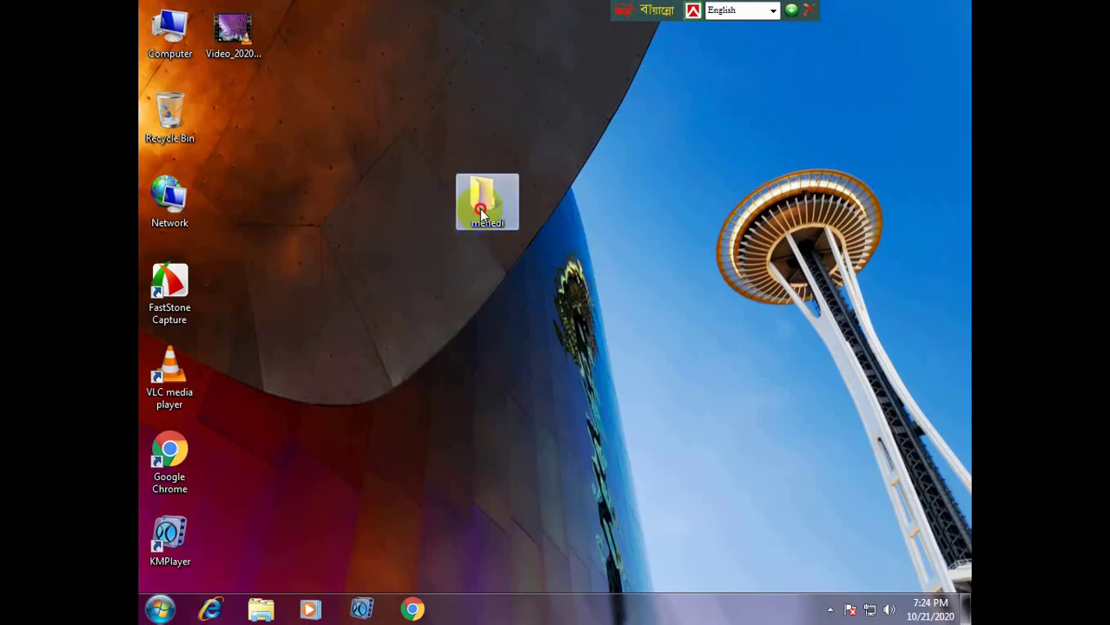
- Open the newly named desktop folder to view its contents, close it, and repeat once more
right_click(569, 219)
double_click(508, 199)
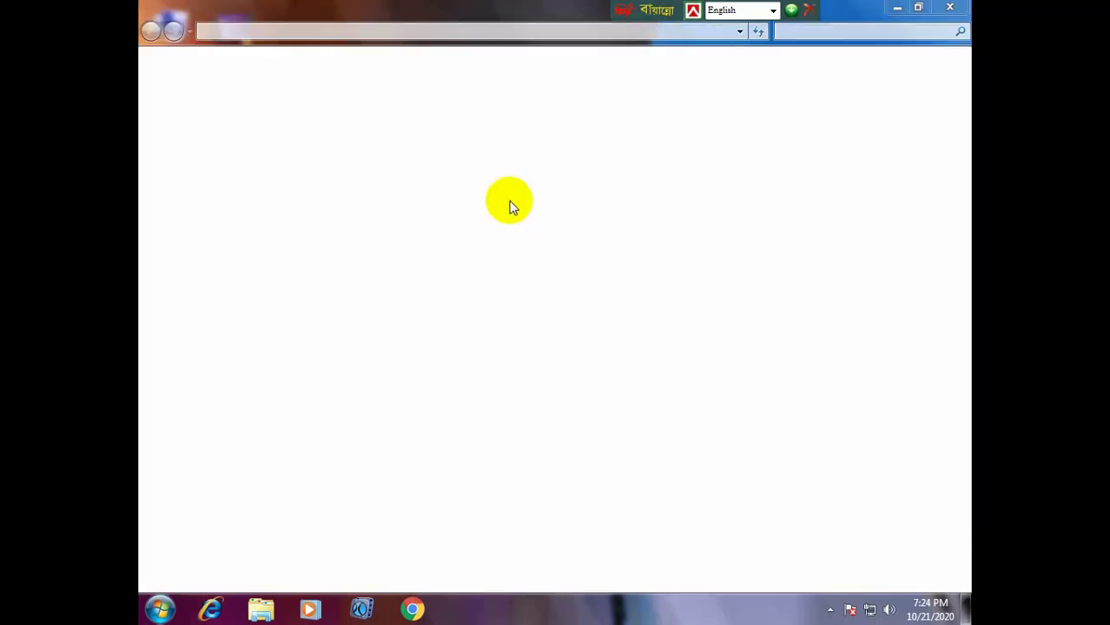
left_click(950, 8)
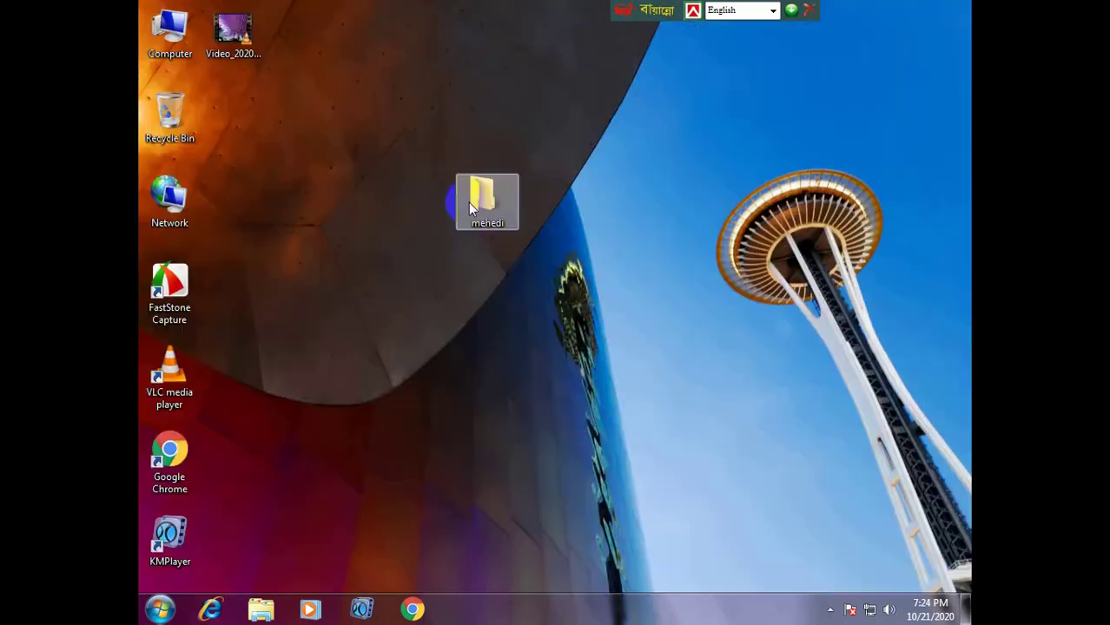
left_click(488, 201)
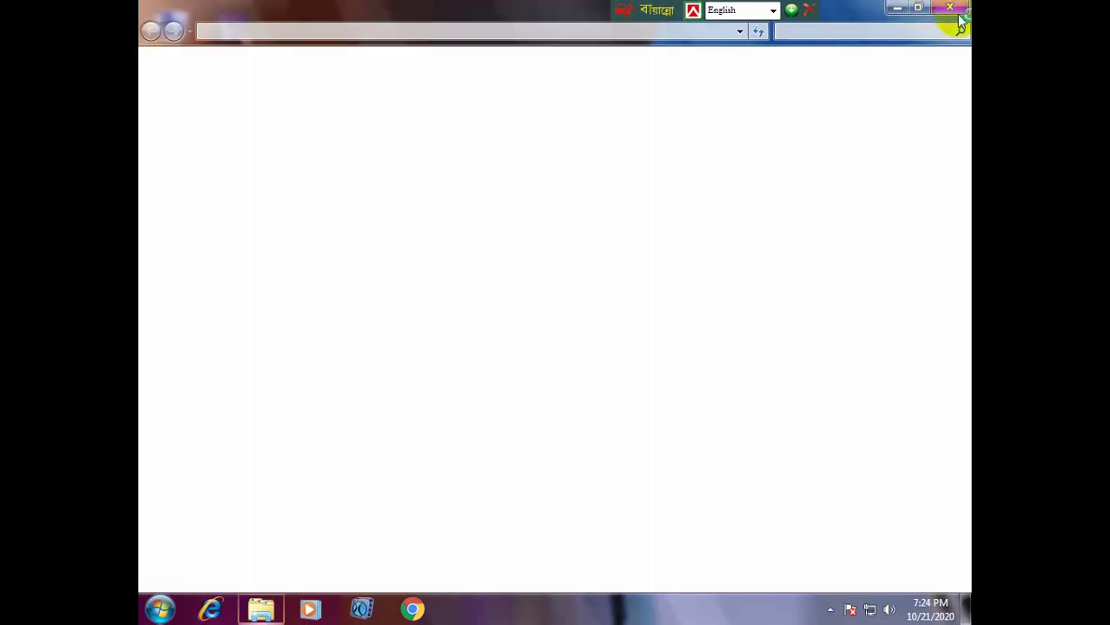
left_click(953, 7)
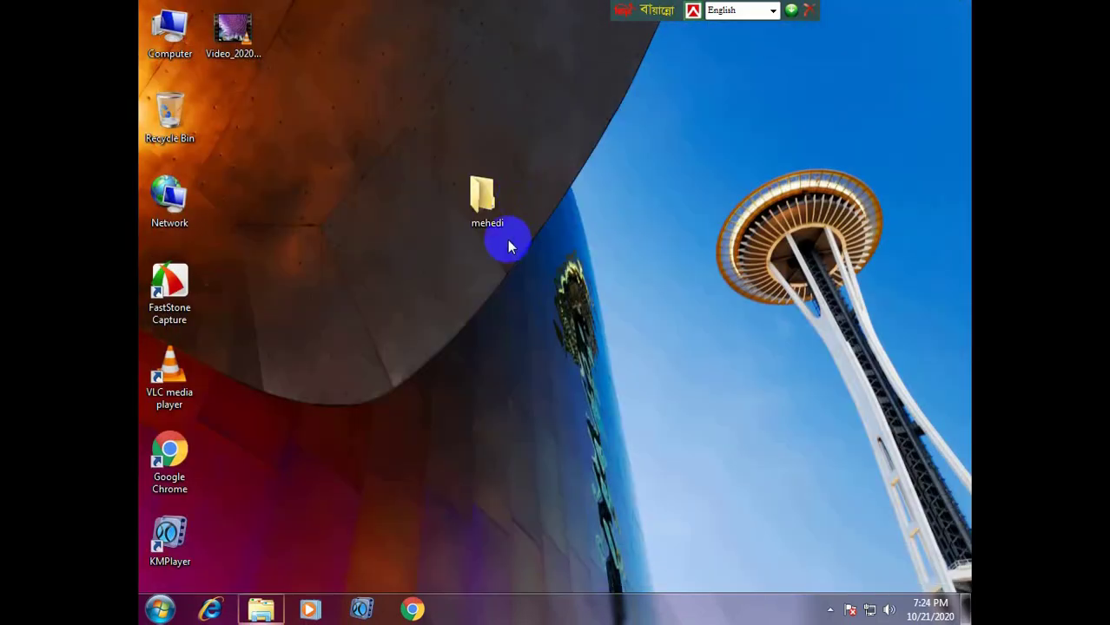
- Change the desktop icon view to Large icons
right_click(520, 169)
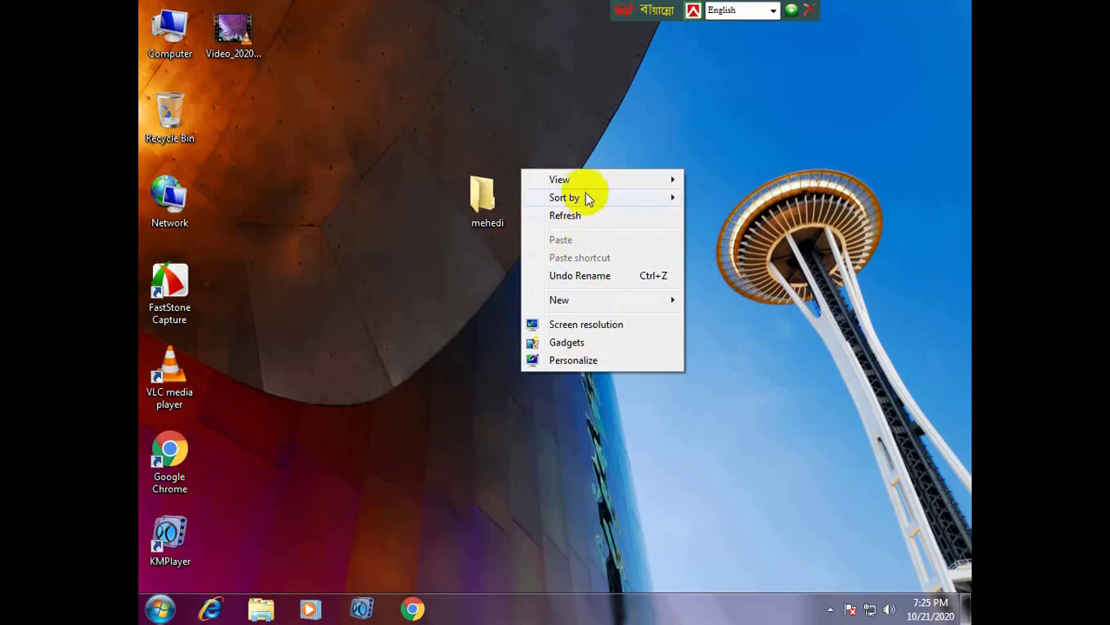
mouse_move(585, 184)
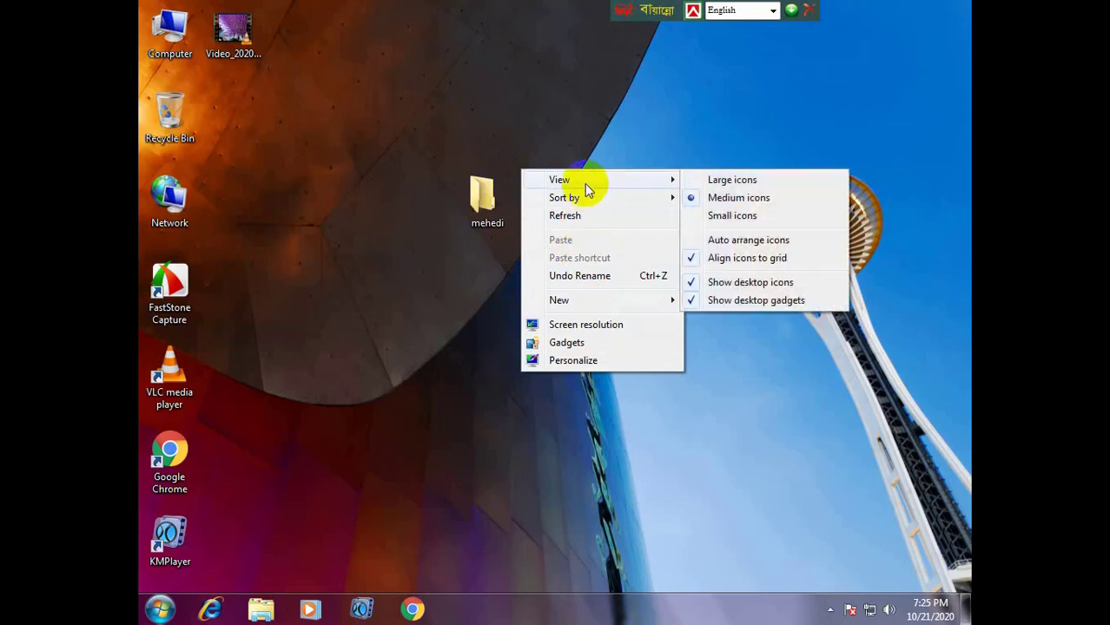
left_click(720, 183)
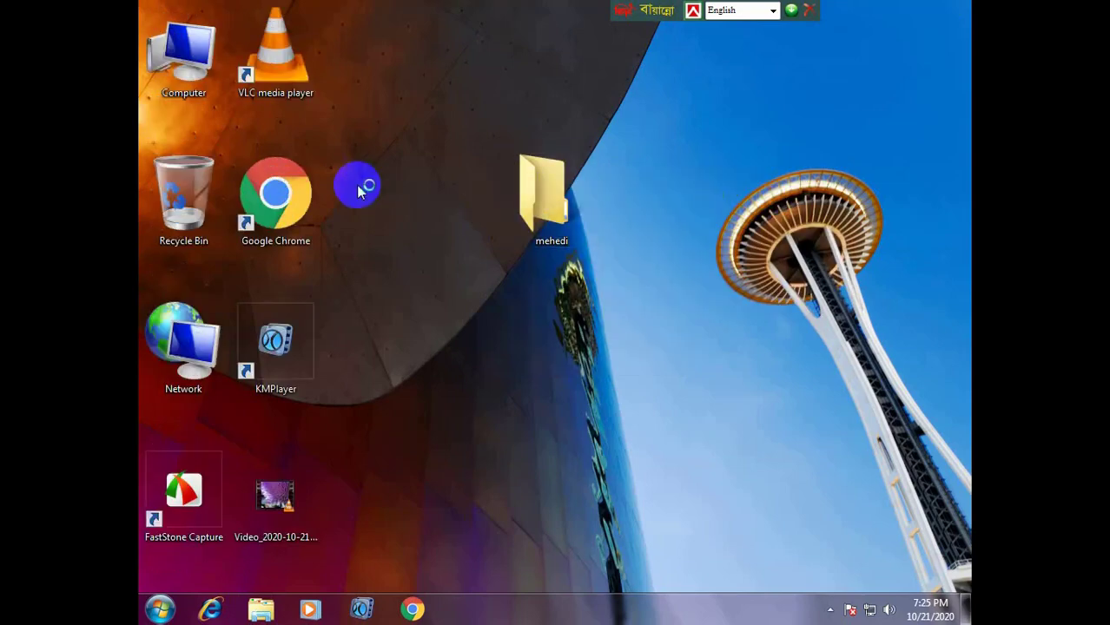
left_click(485, 205)
left_click(631, 218)
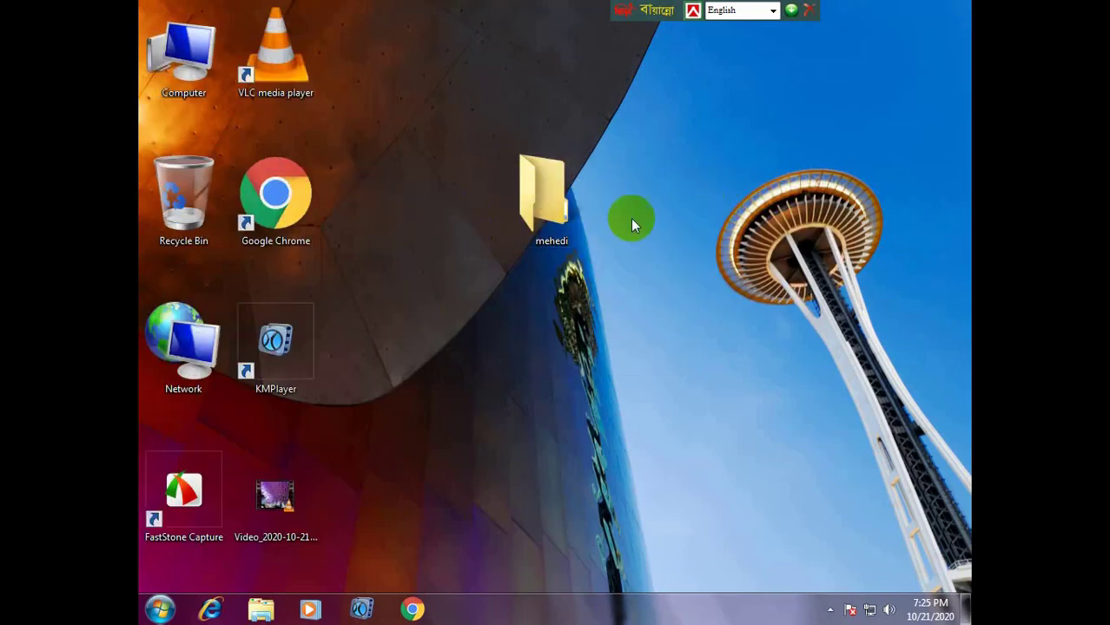
- Switch the desktop icon view to Small icons
right_click(654, 175)
mouse_move(682, 183)
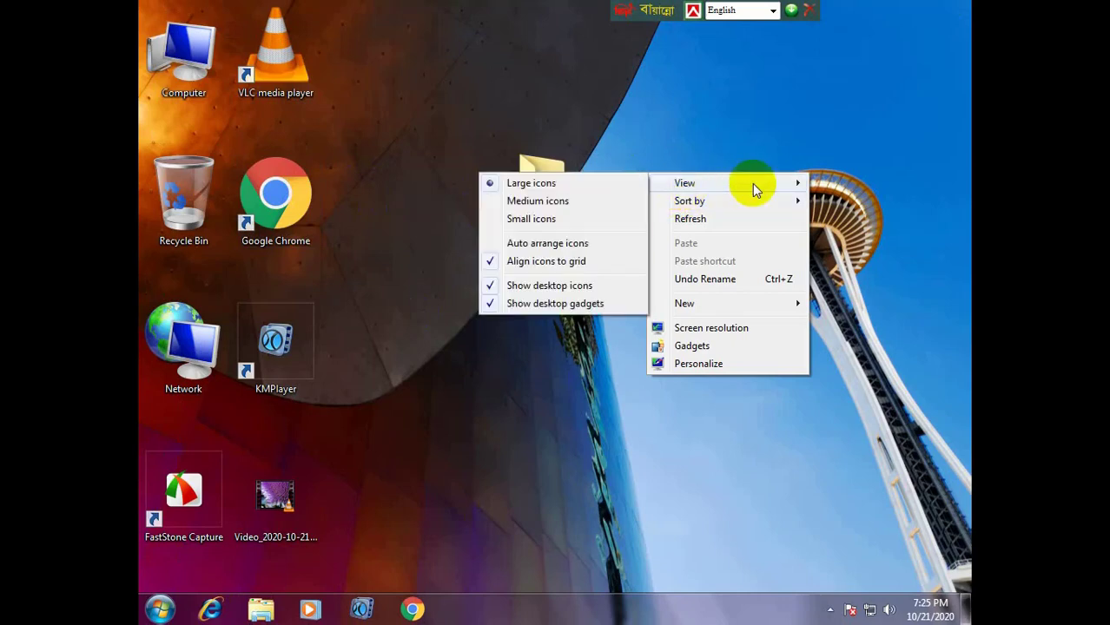
left_click(572, 218)
left_click(280, 215)
- Set the desktop icon view to Medium icons and refresh the desktop
right_click(389, 205)
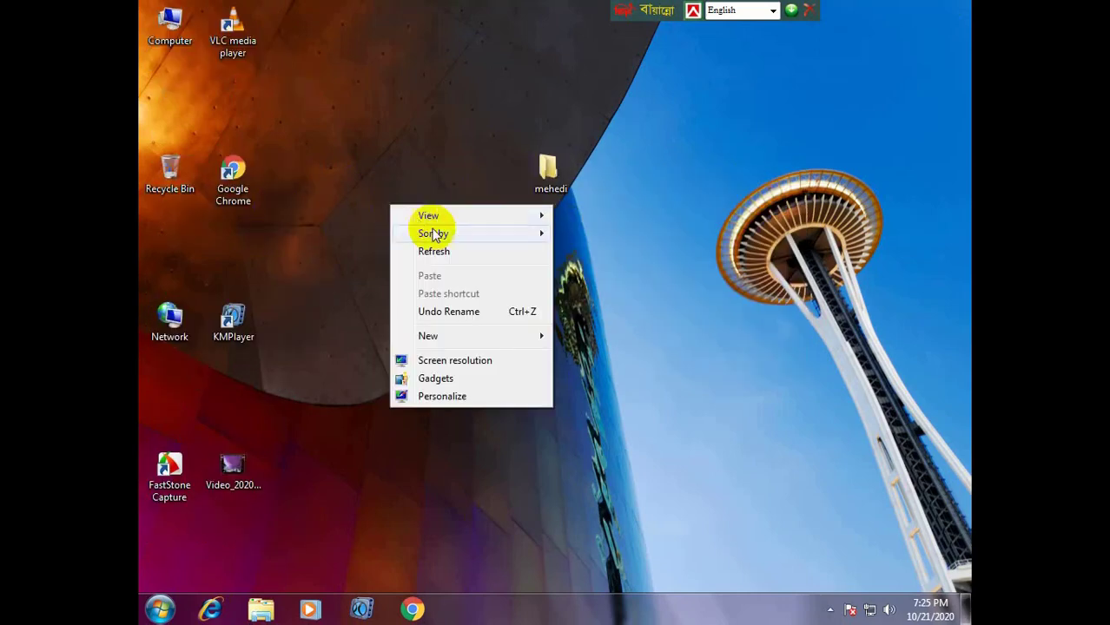
mouse_move(431, 218)
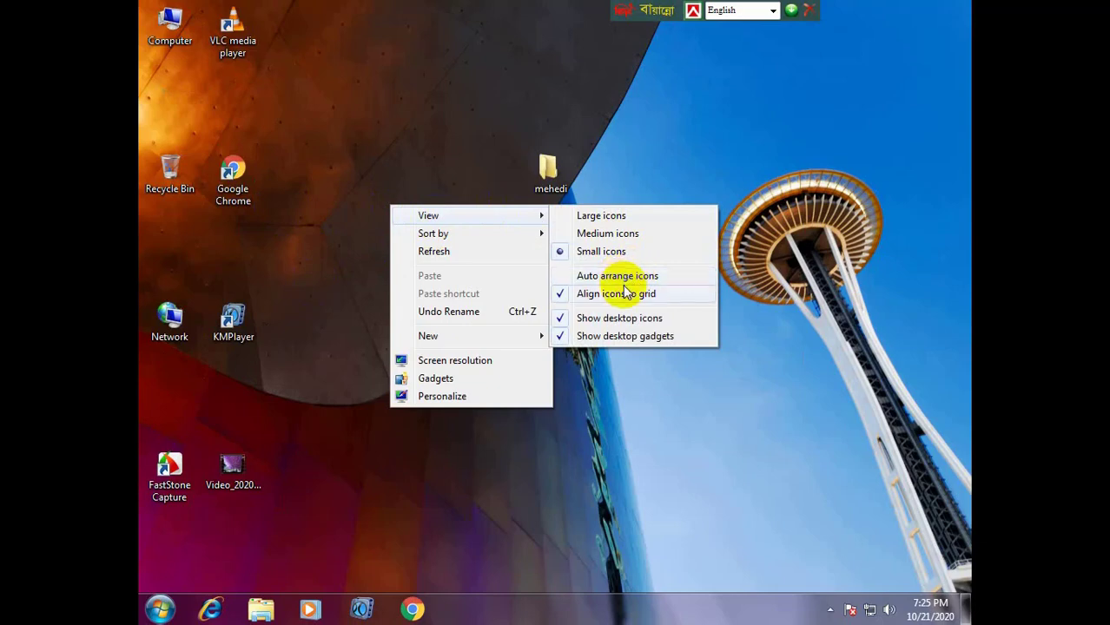
left_click(584, 240)
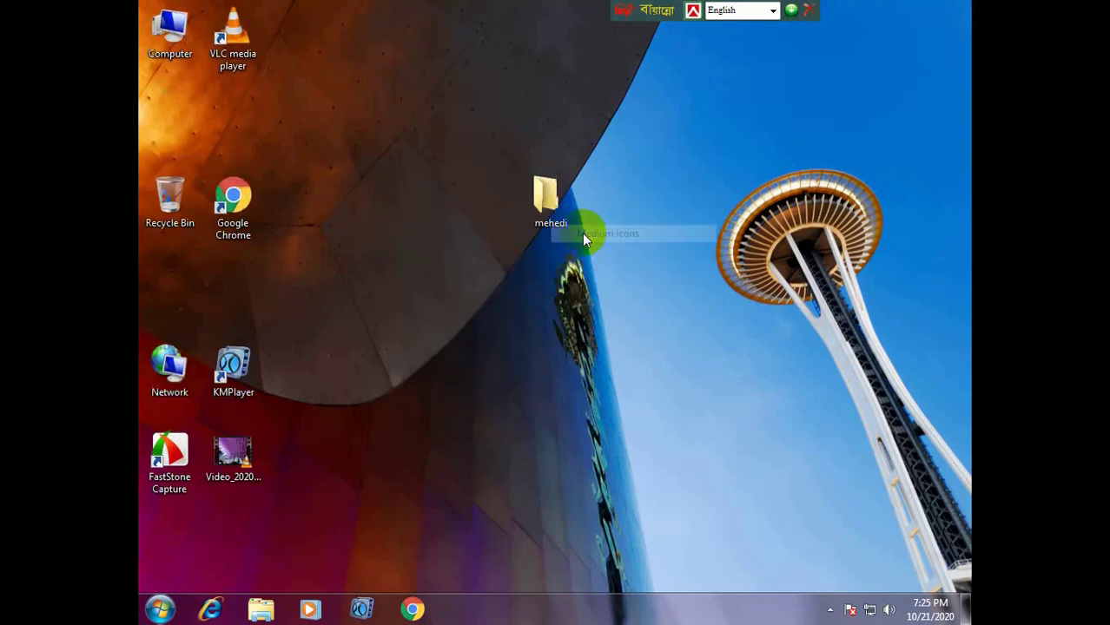
right_click(419, 157)
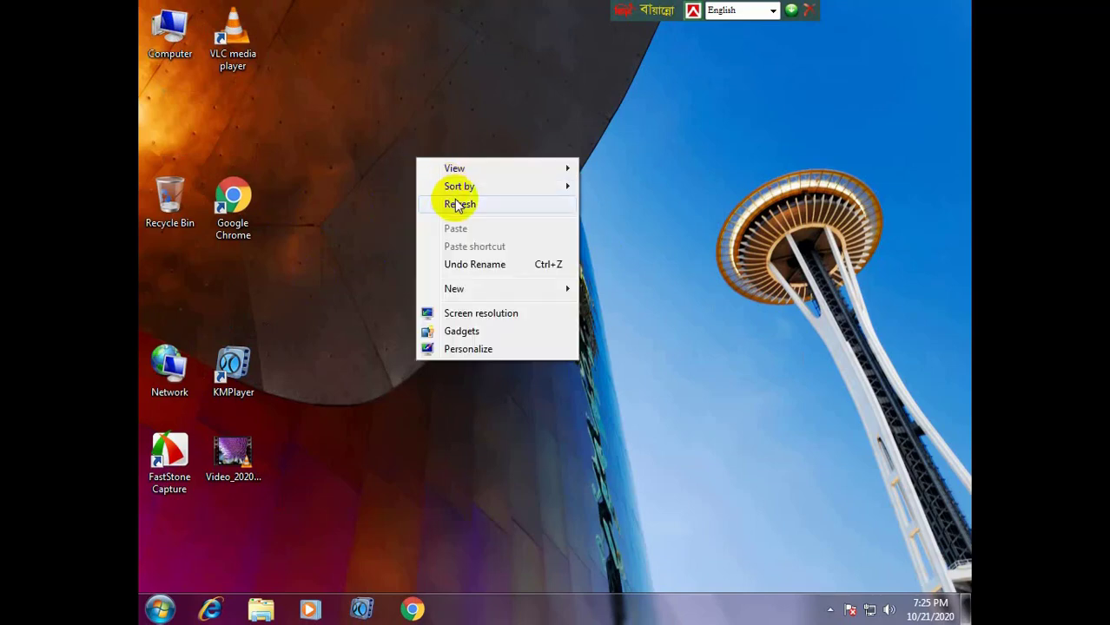
left_click(459, 200)
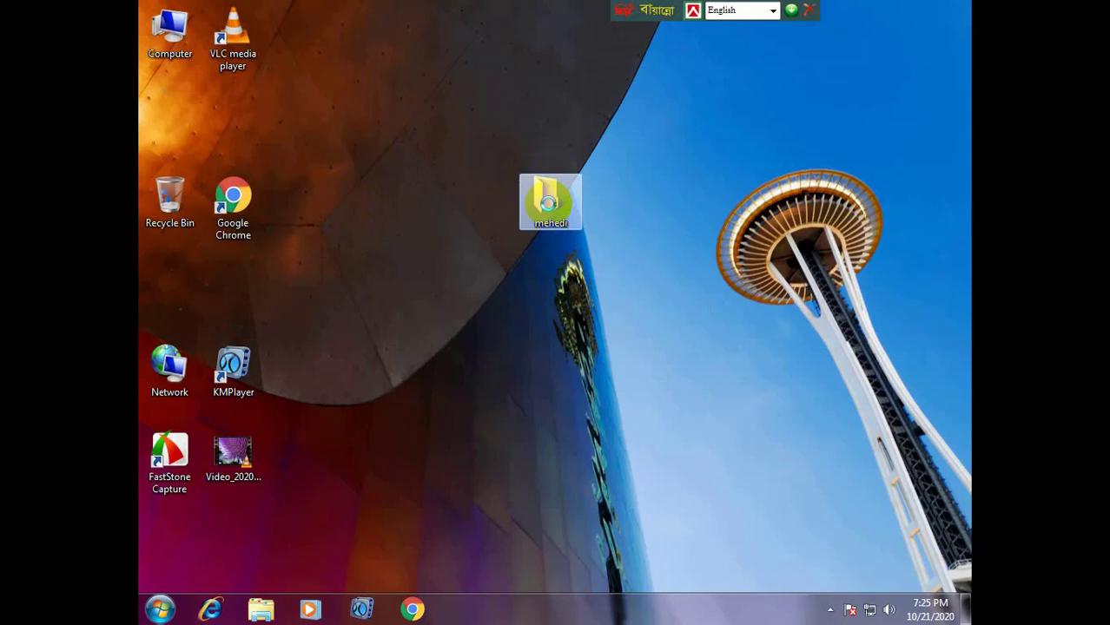
- Delete the new folder from the desktop and confirm moving it to the Recycle Bin
right_click(551, 206)
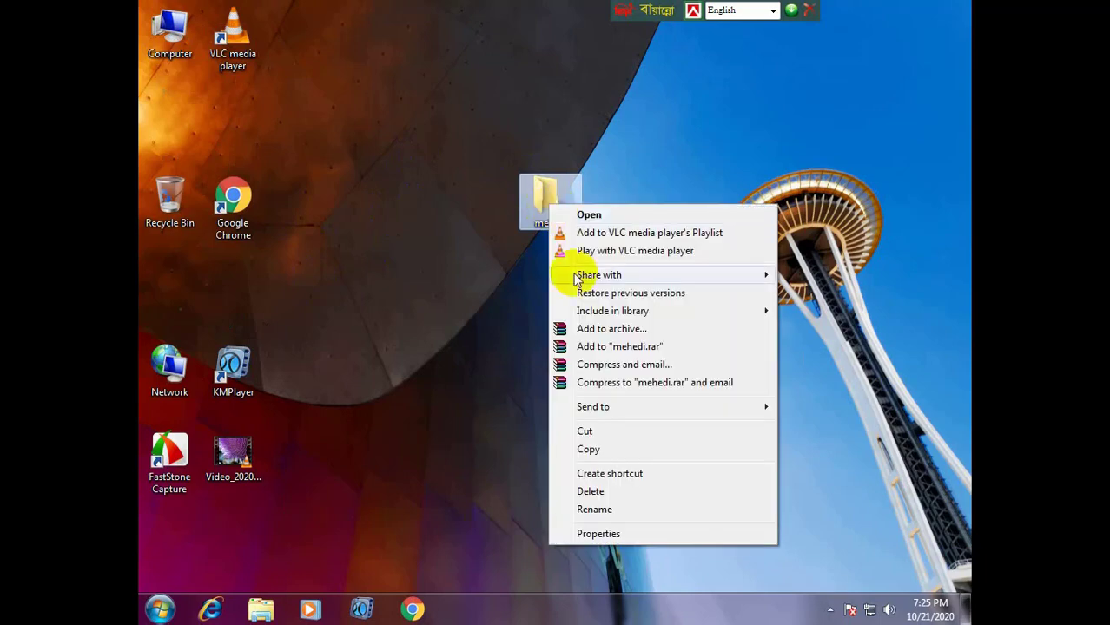
left_click(603, 492)
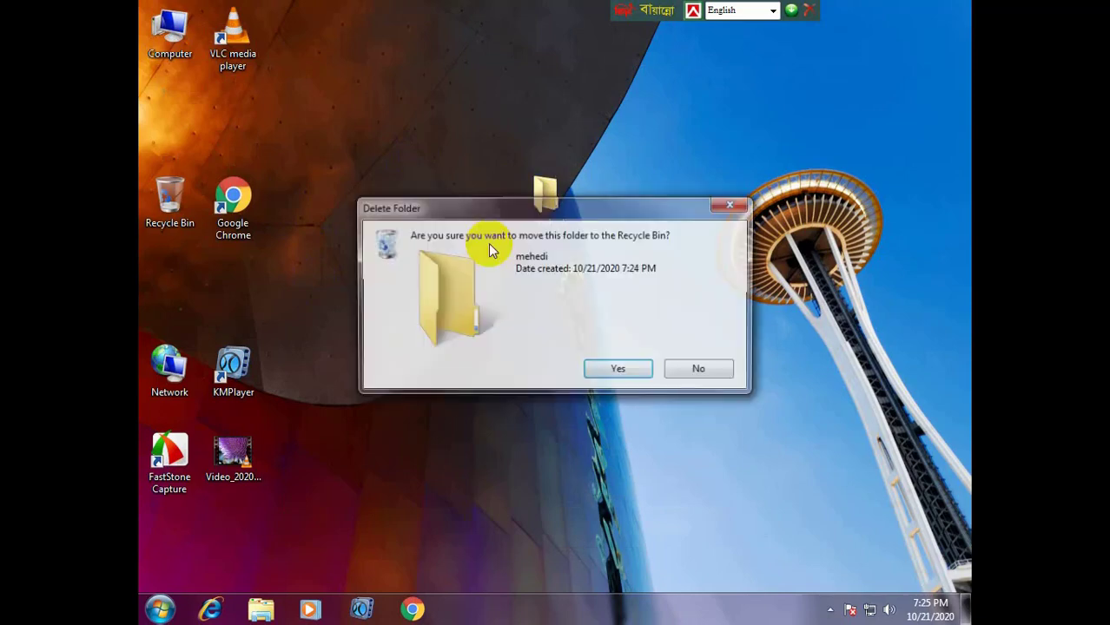
left_click(619, 372)
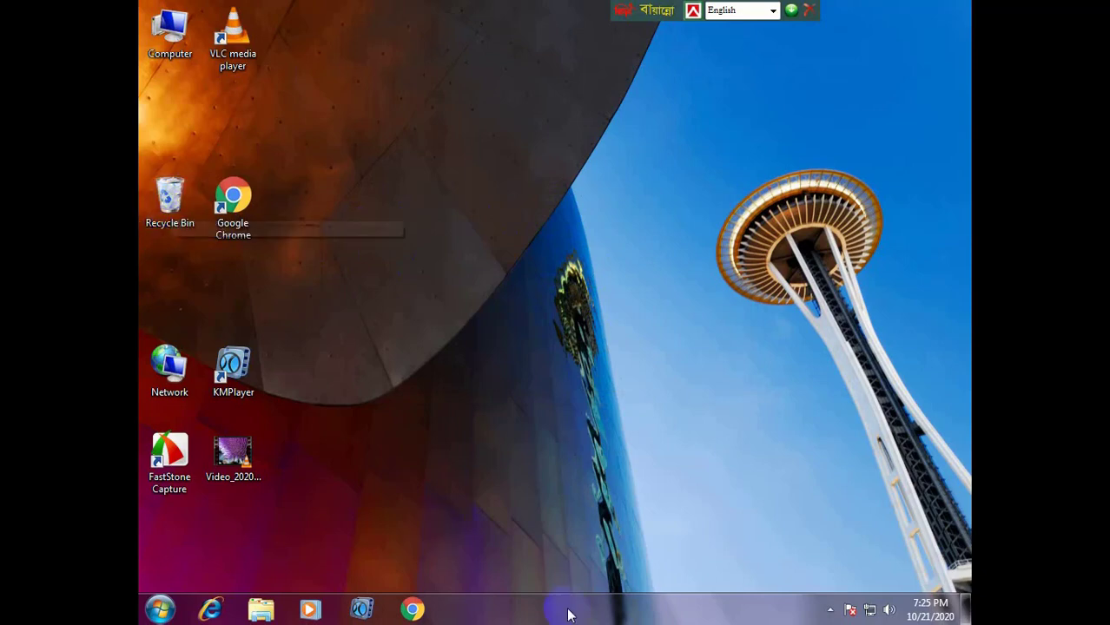
- Refresh the desktop
left_click(829, 610)
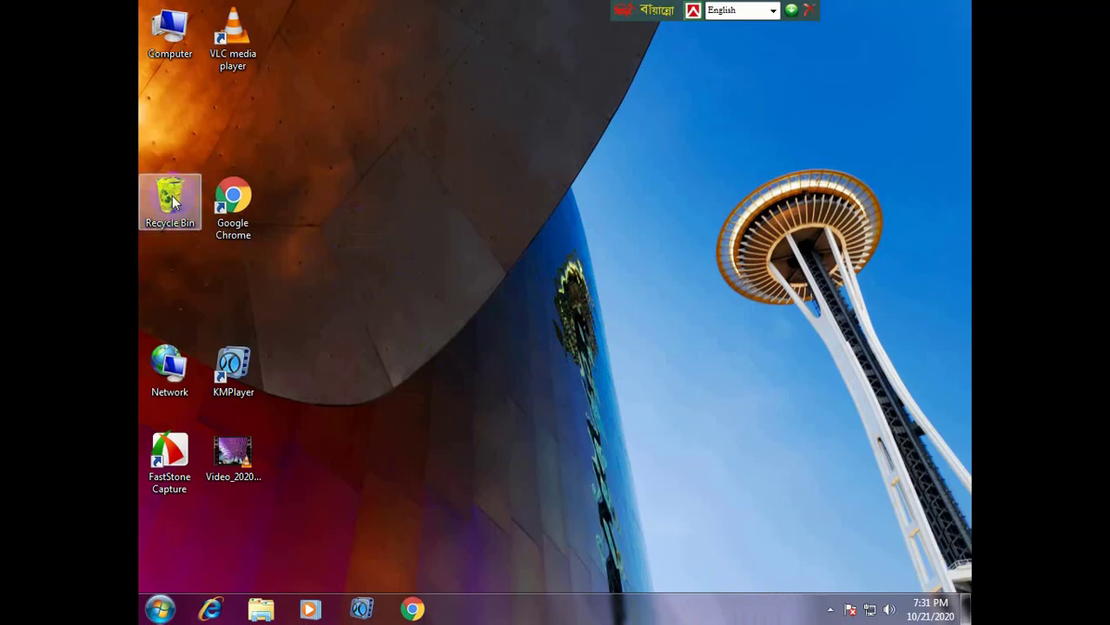
left_click(426, 206)
right_click(392, 178)
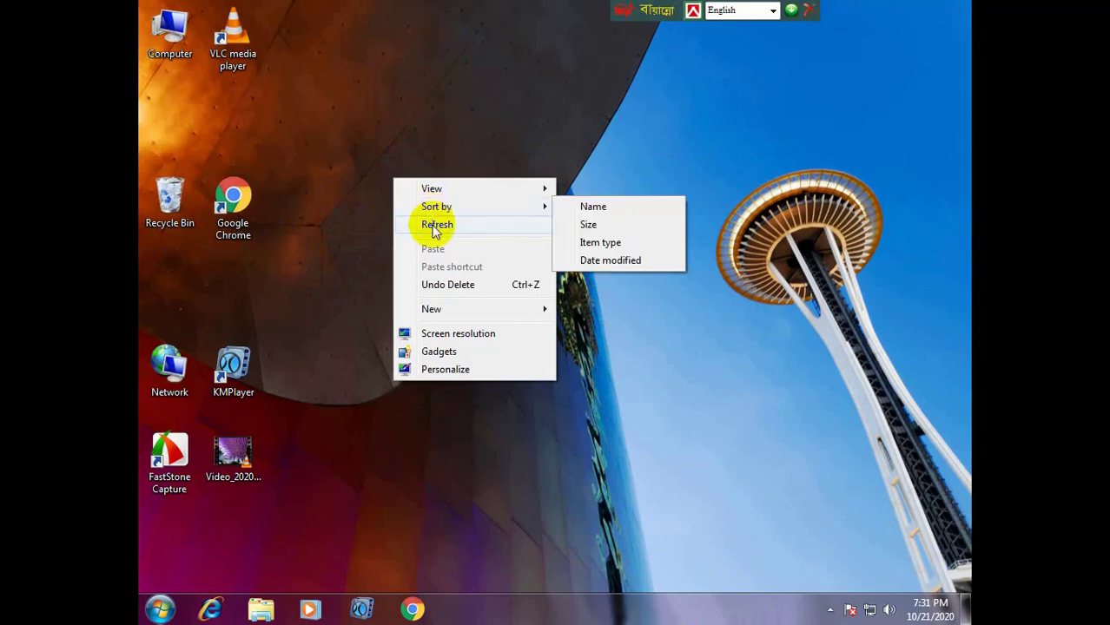
left_click(430, 222)
- Open the Recycle Bin, cut the deleted folder from it and close the window
right_click(180, 200)
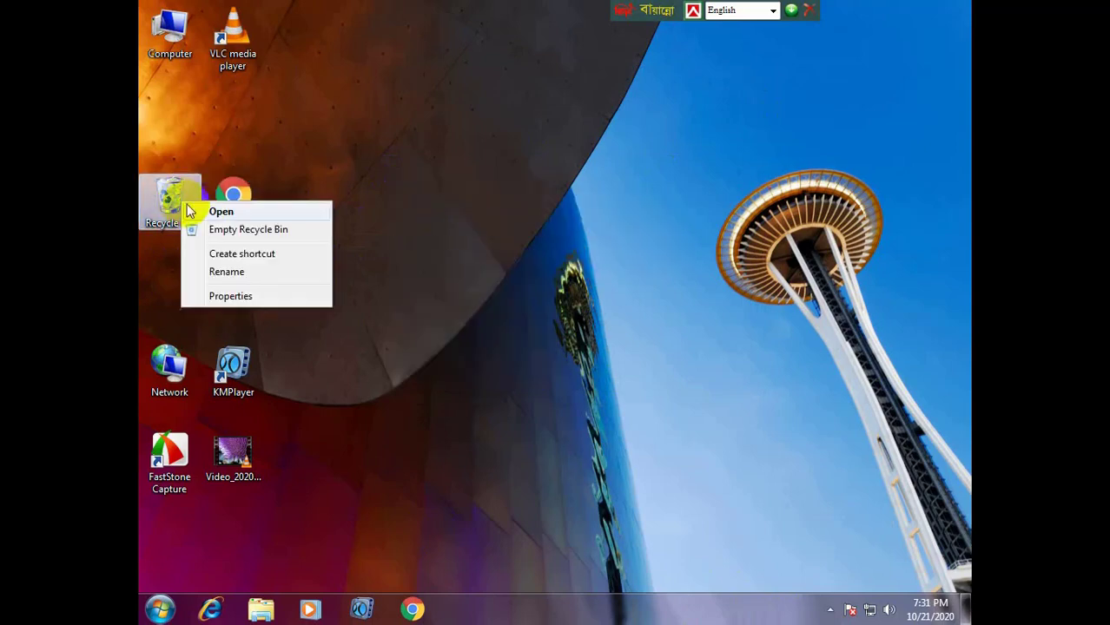
left_click(170, 198)
double_click(170, 198)
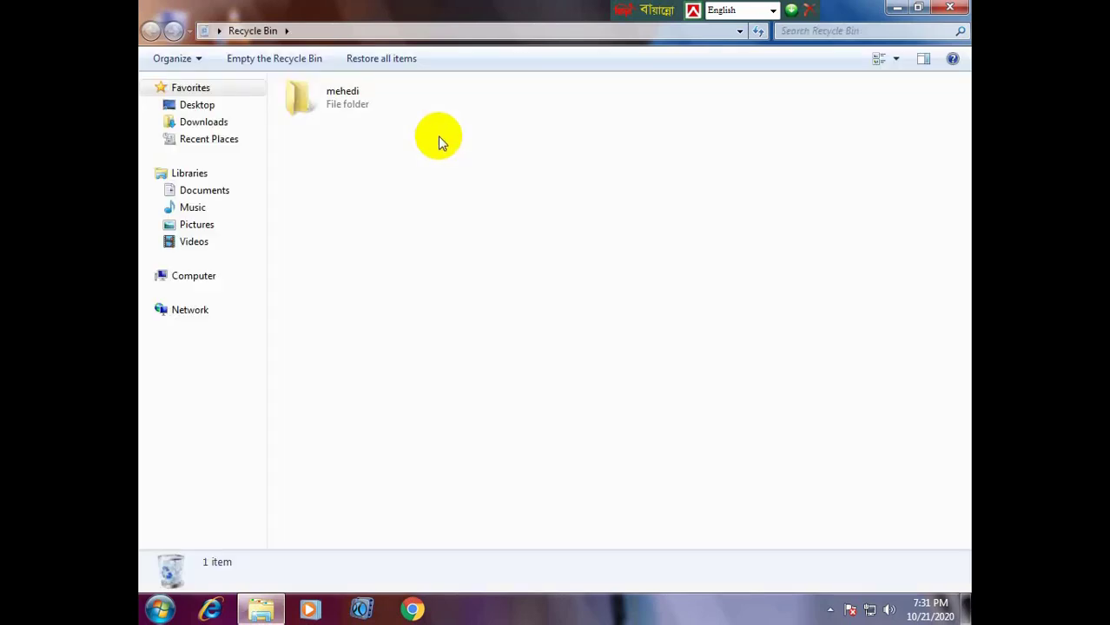
right_click(352, 98)
left_click(382, 132)
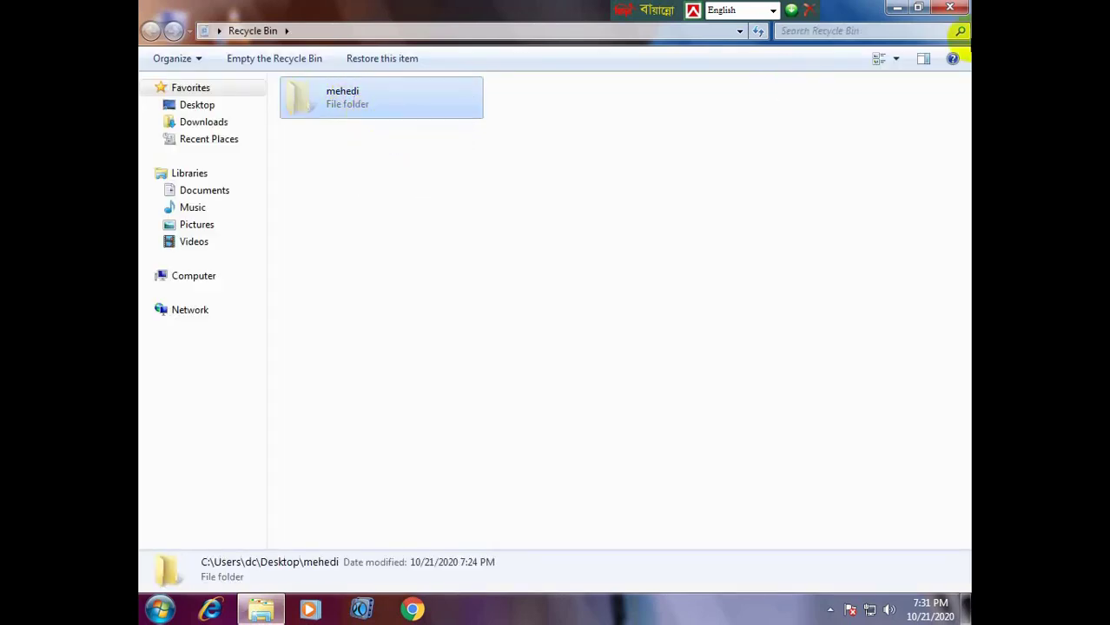
left_click(949, 8)
- Refresh the desktop and paste the cut folder back onto it
right_click(506, 116)
left_click(535, 165)
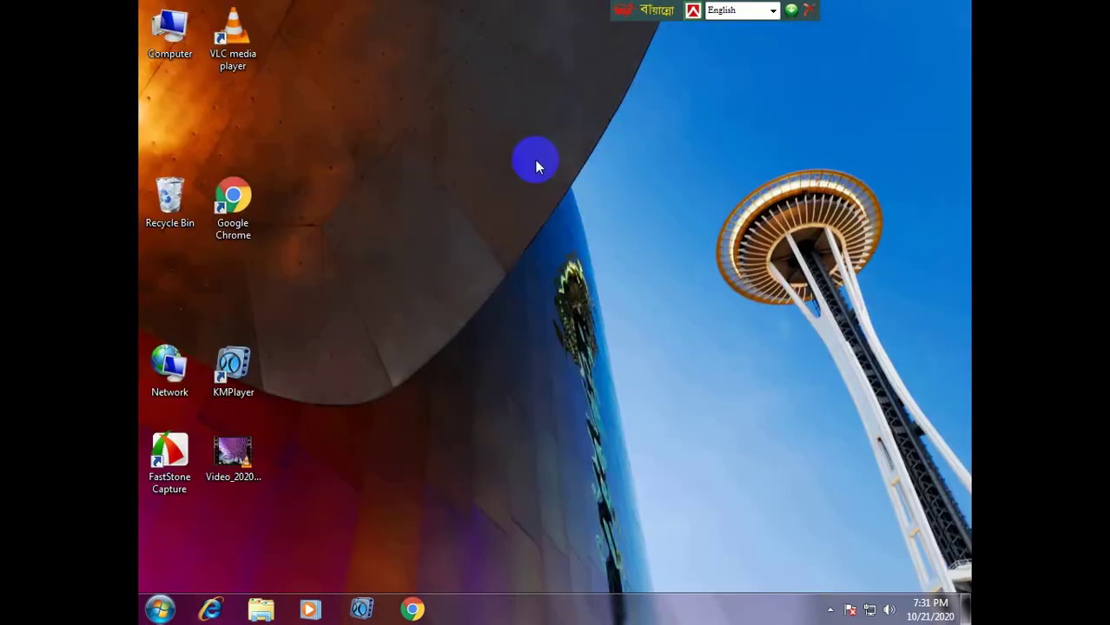
right_click(422, 132)
left_click(463, 203)
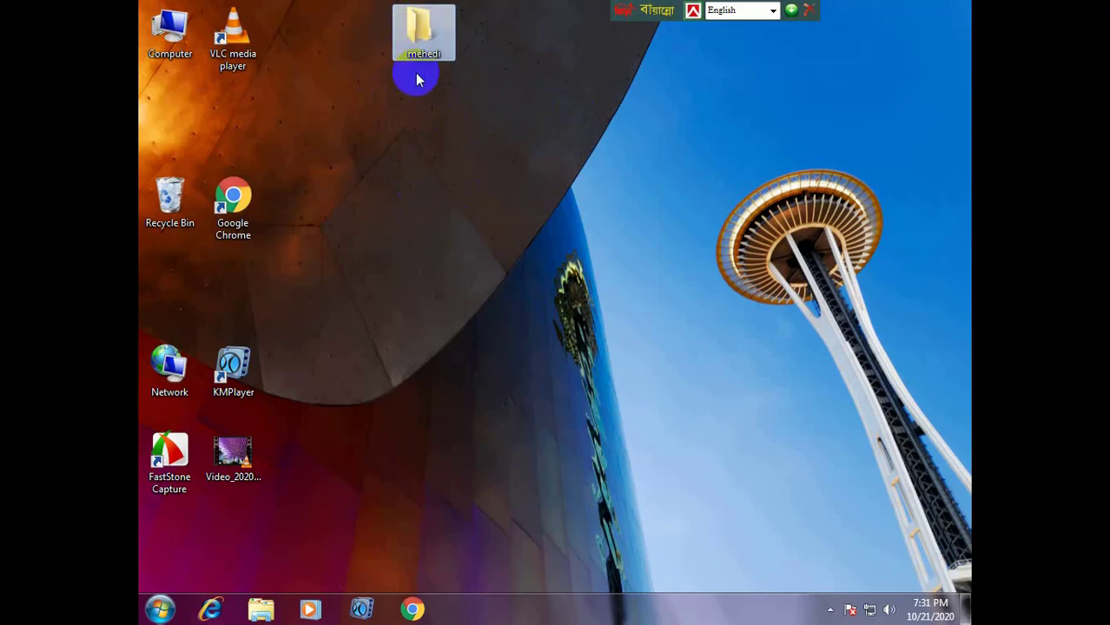
- Delete the recovered folder again, confirming the move to the Recycle Bin, and refresh the desktop
key("Delete")
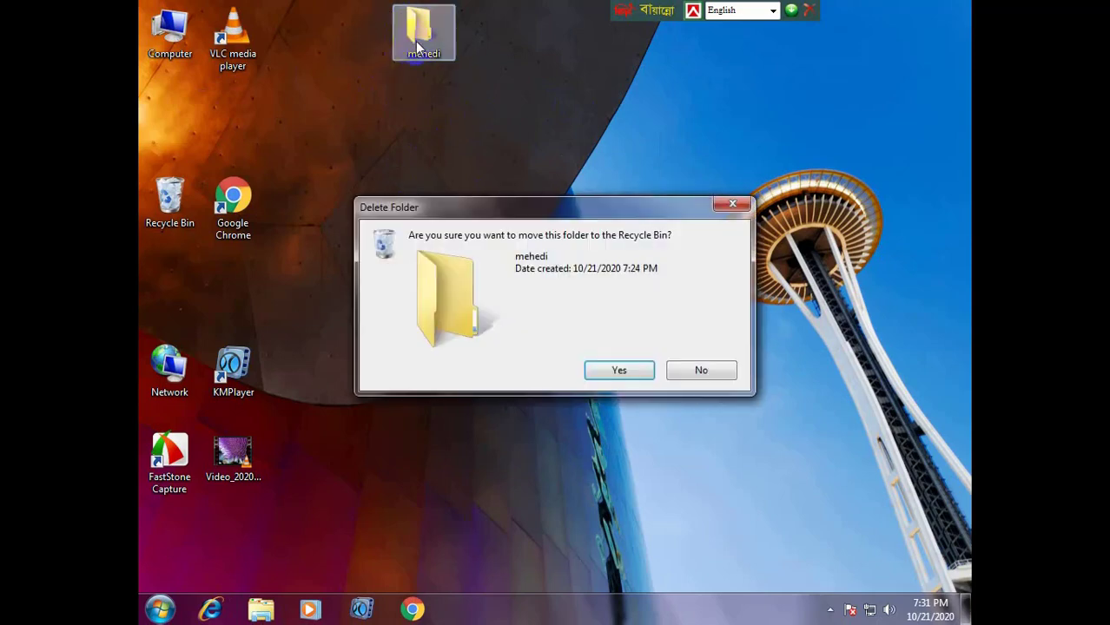
left_click(618, 370)
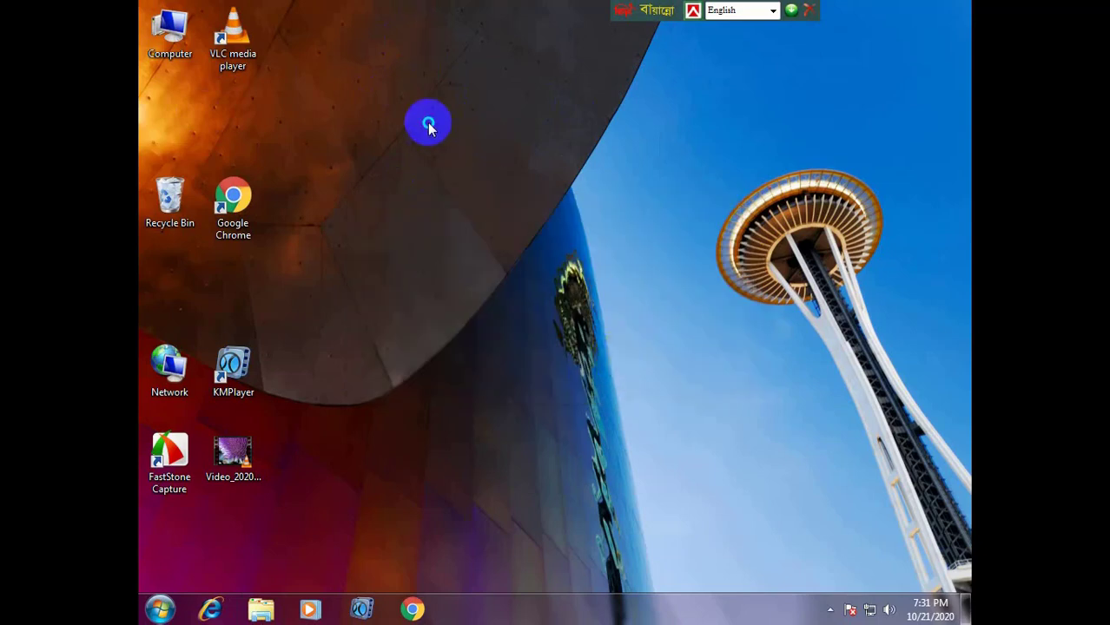
right_click(426, 121)
left_click(456, 169)
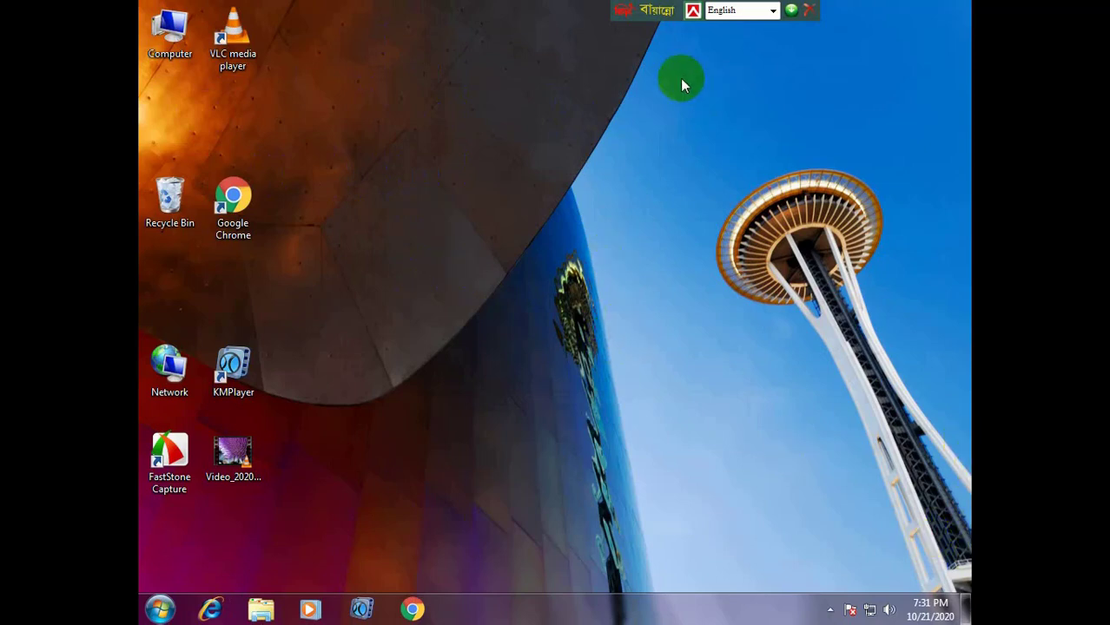
- Open the Computer window, view the Downloads and Desktop folders, and close the window
double_click(169, 31)
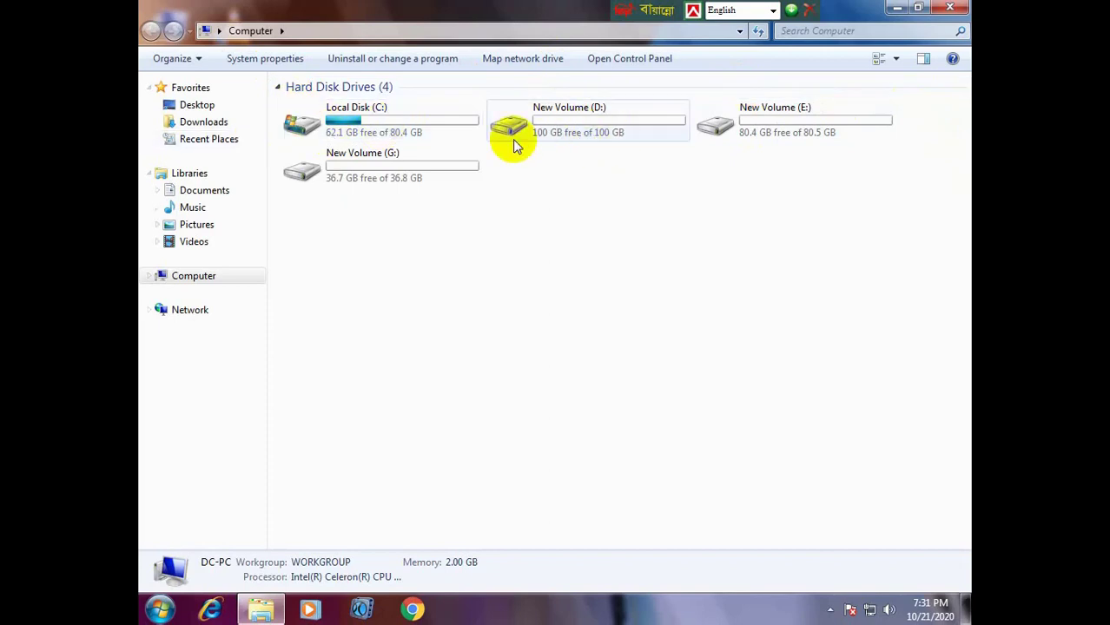
left_click(204, 126)
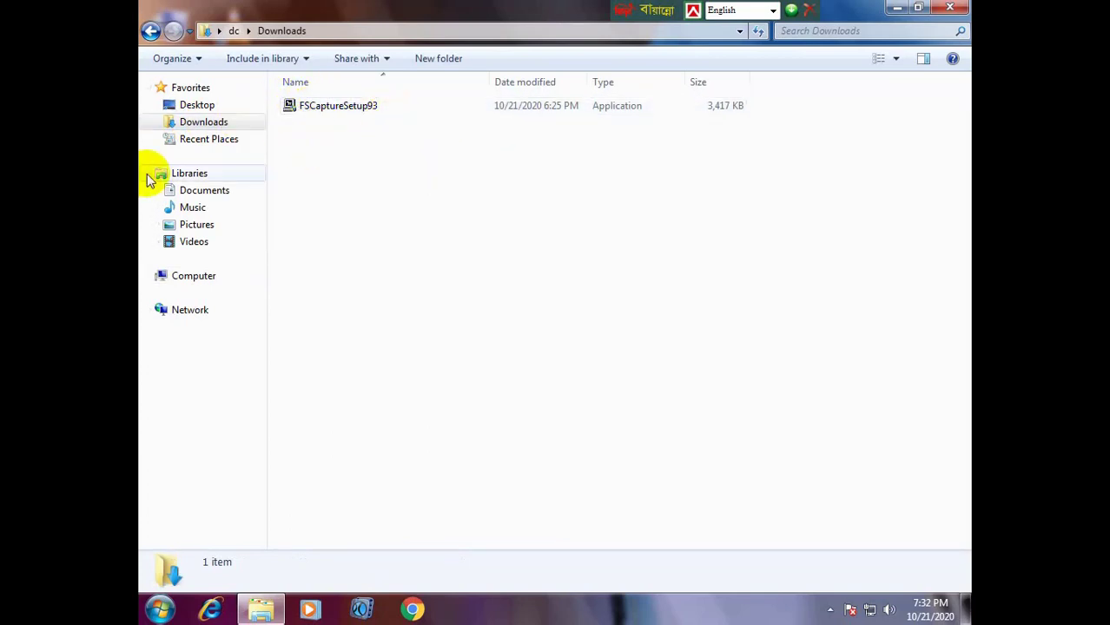
left_click(188, 105)
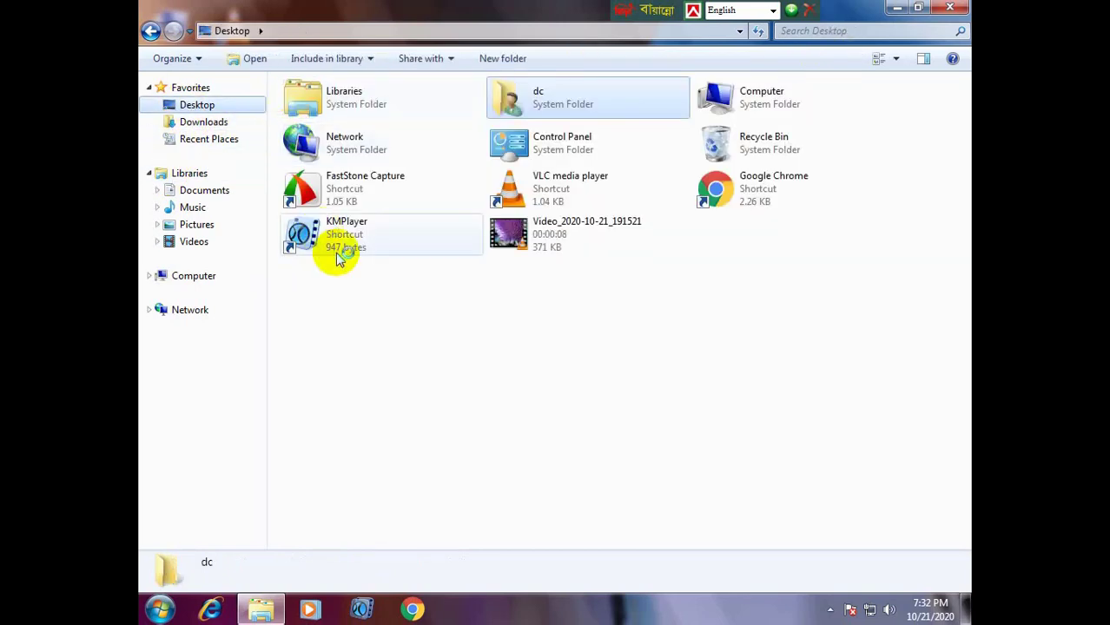
left_click(955, 7)
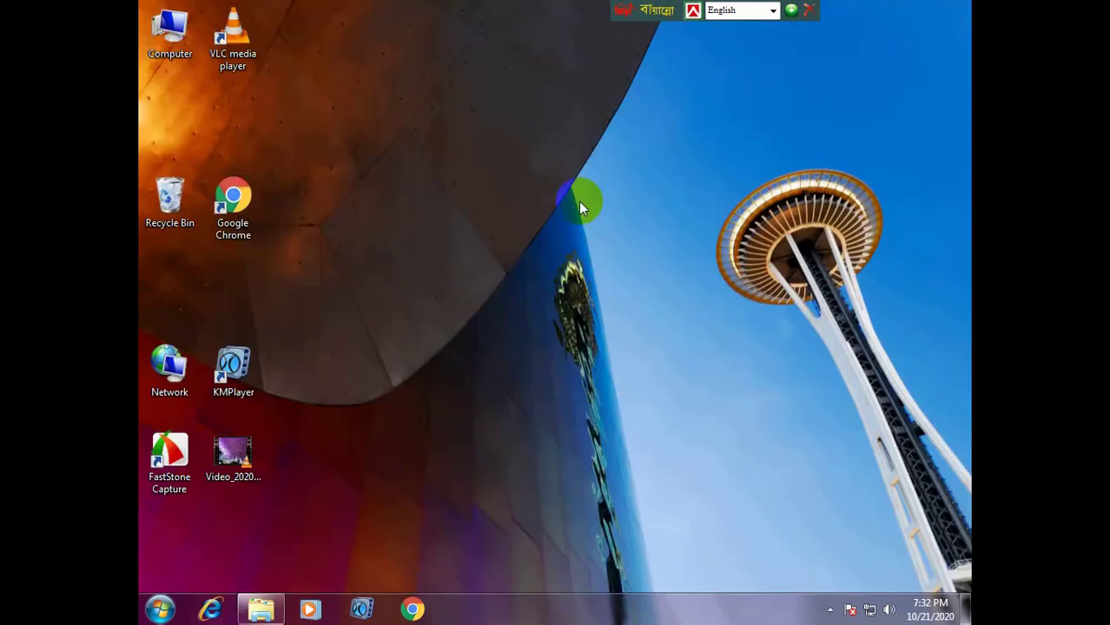
- Refresh the desktop twice
right_click(459, 91)
left_click(496, 141)
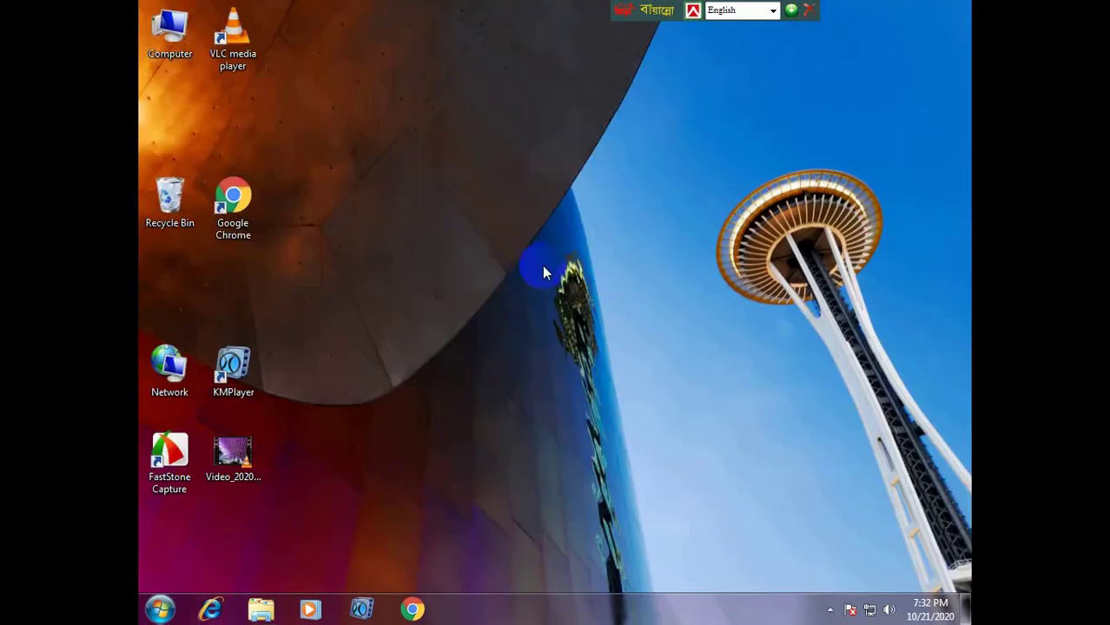
left_click(247, 198)
left_click(383, 181)
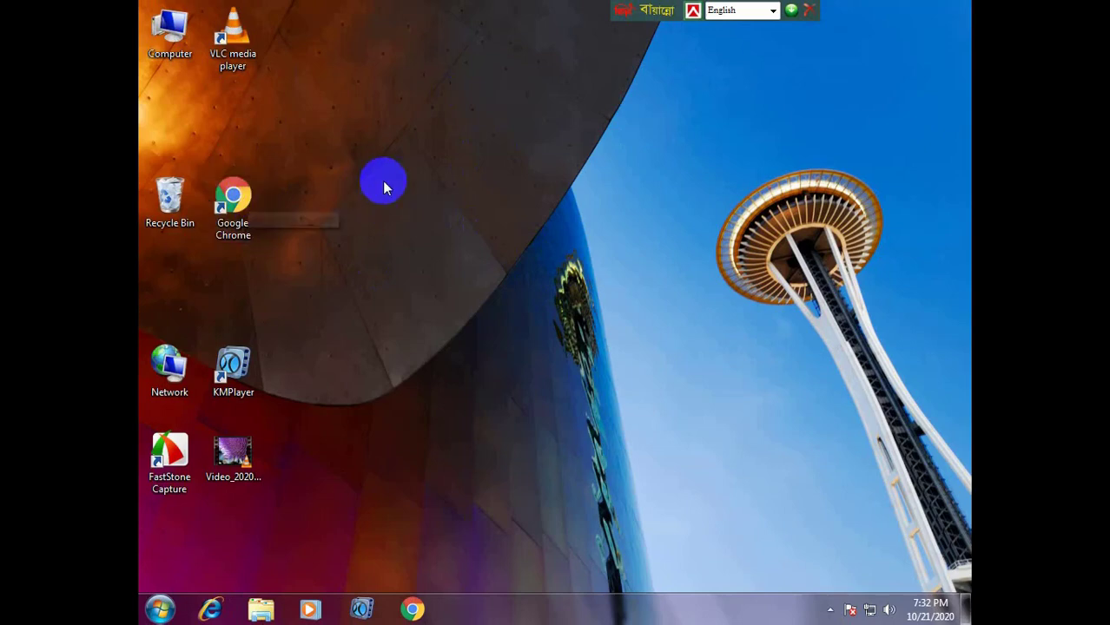
right_click(399, 159)
left_click(432, 207)
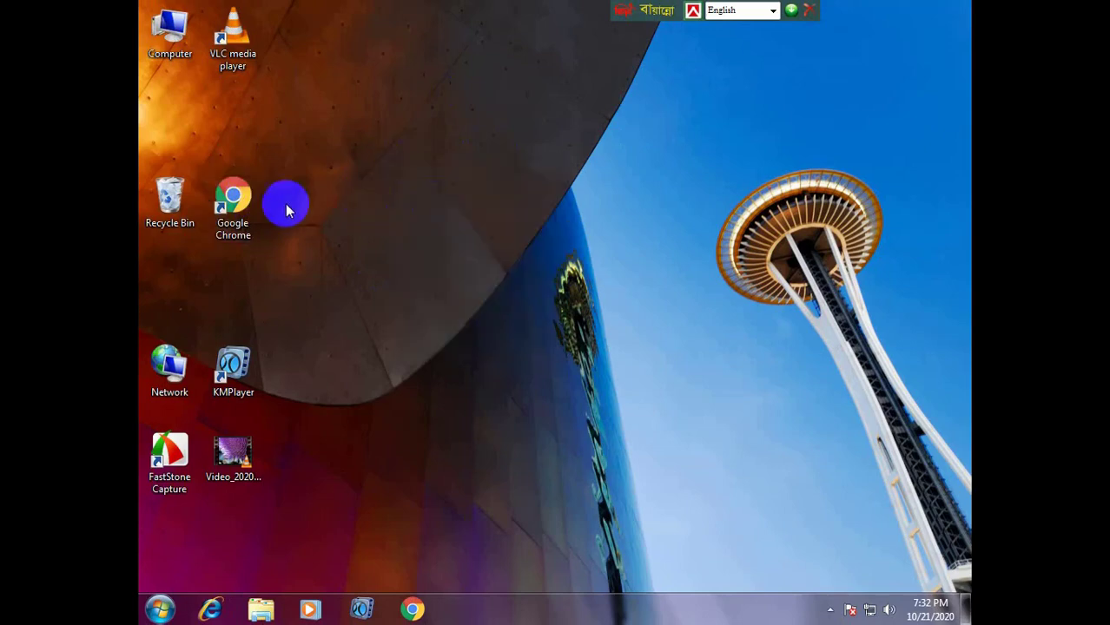
- Launch Google Chrome and search the web for "facebook"
left_click(250, 199)
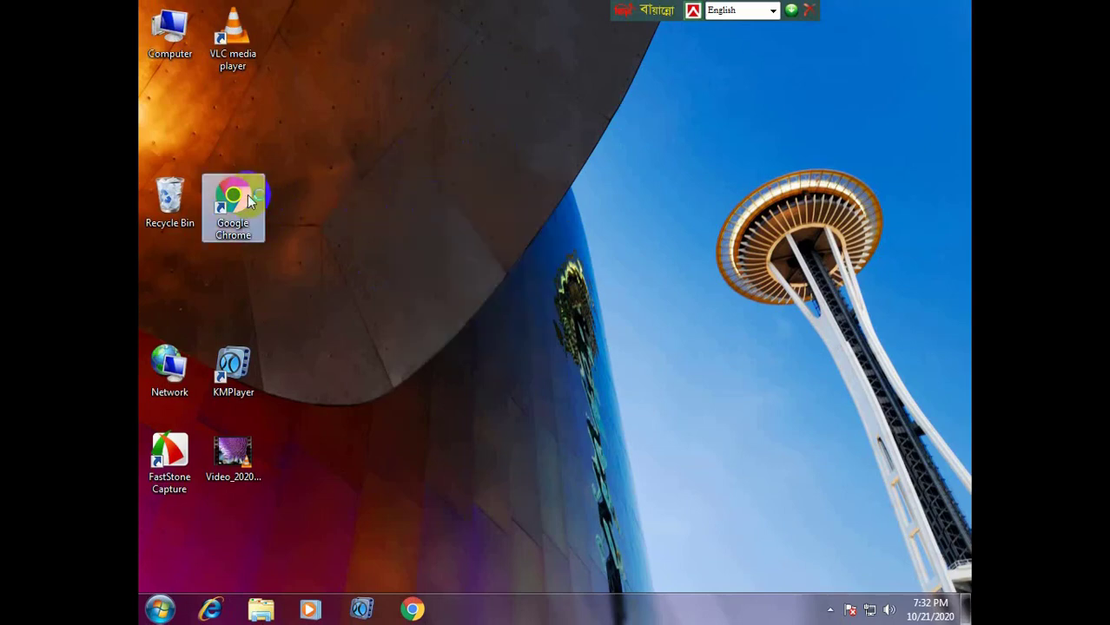
left_click(250, 198)
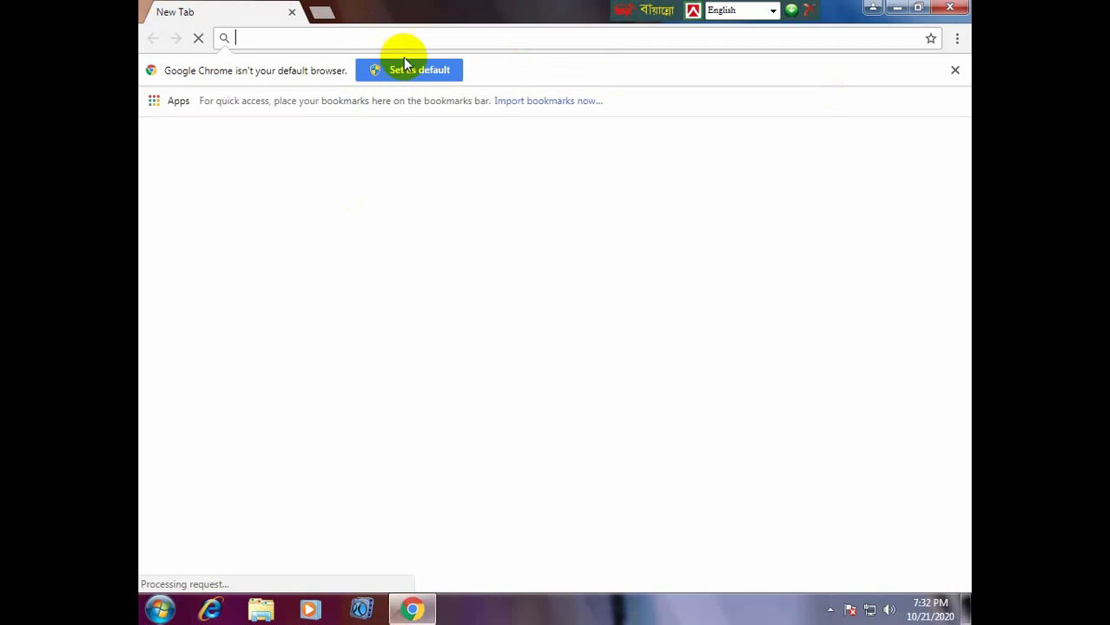
left_click(380, 40)
type("fa")
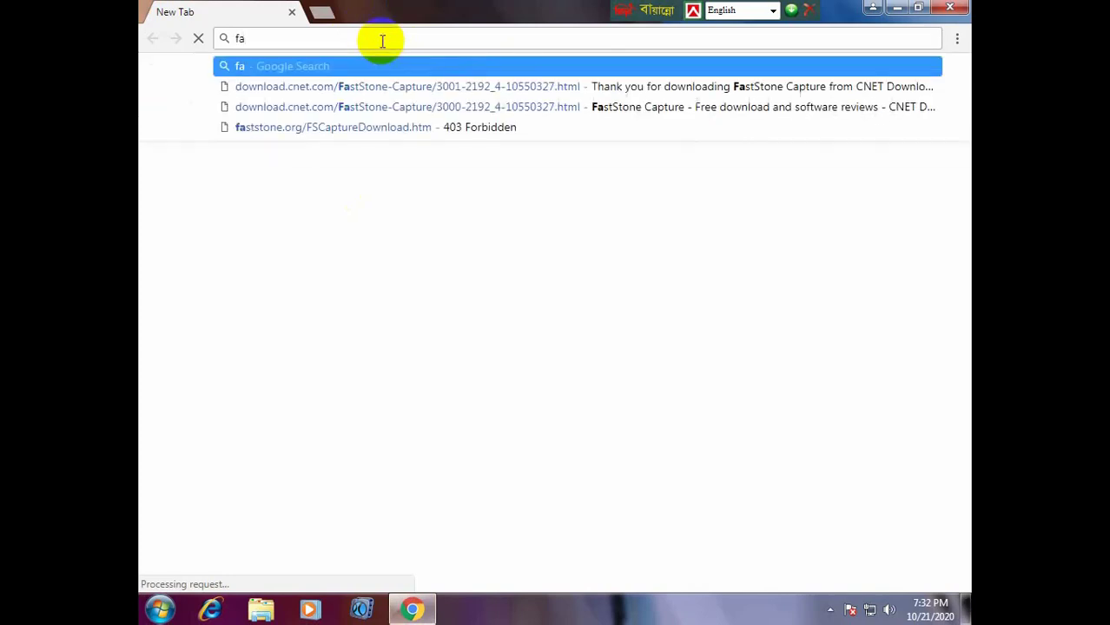
type("ce")
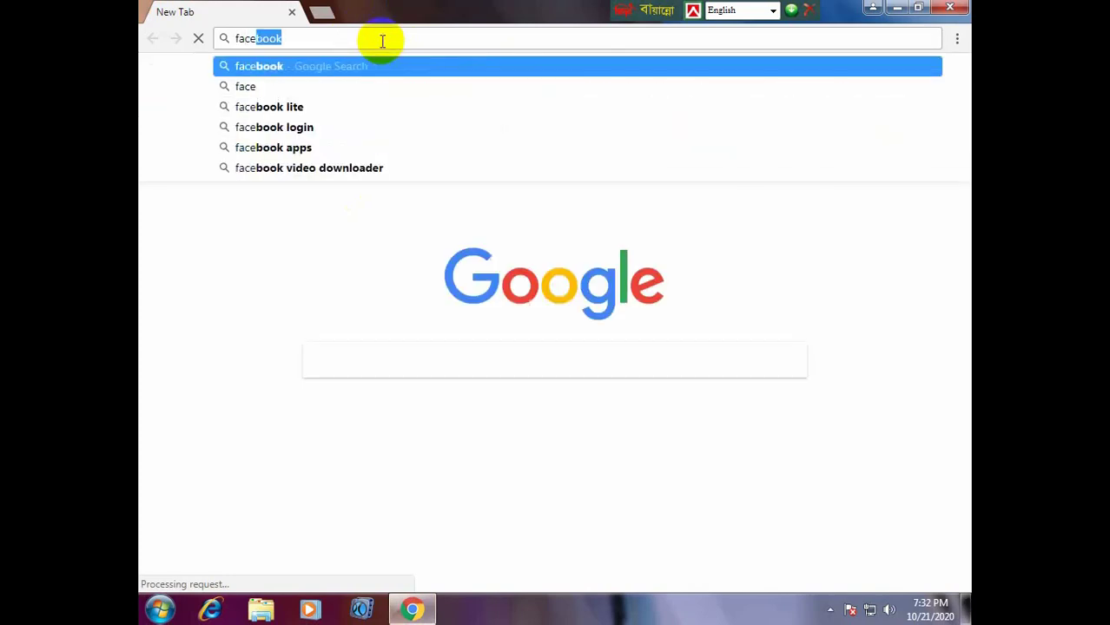
type("book")
key("Return")
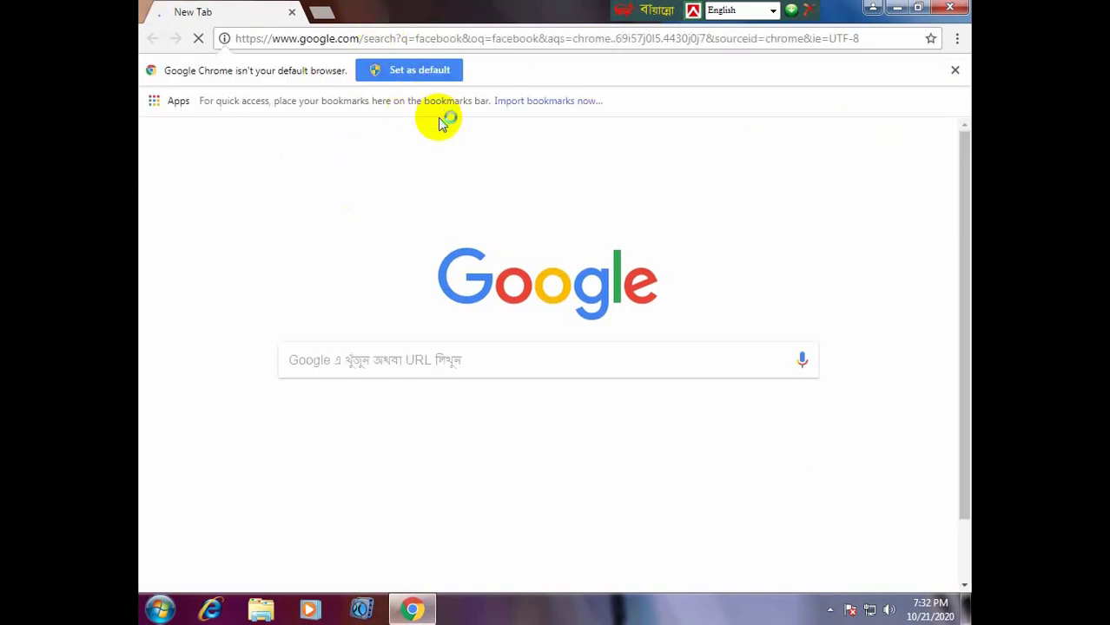
- Open the "Facebook - Log In or Sign Up" search result, select the page's web address, and close the browser
double_click(423, 38)
left_click(423, 38)
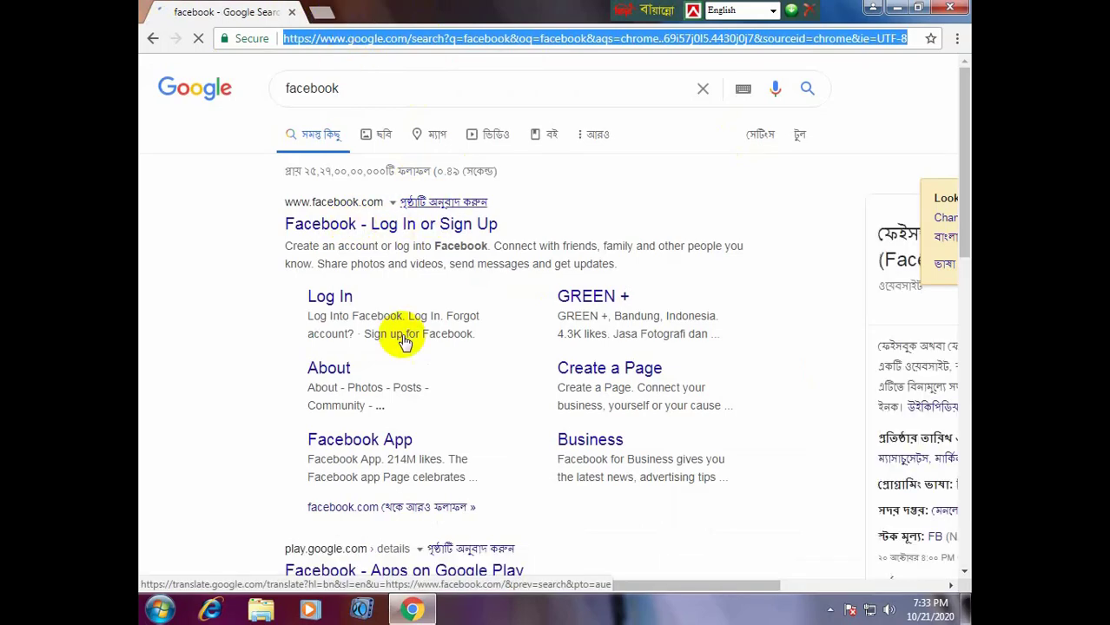
scroll(399, 339, "down", 2)
scroll(314, 234, "up", 2)
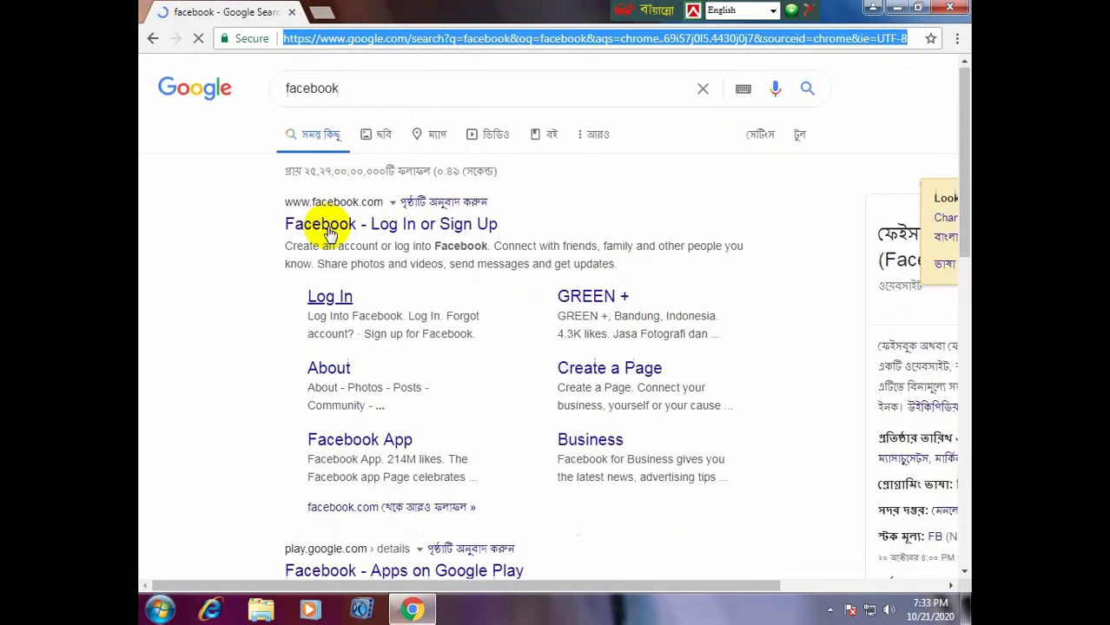
left_click(327, 226)
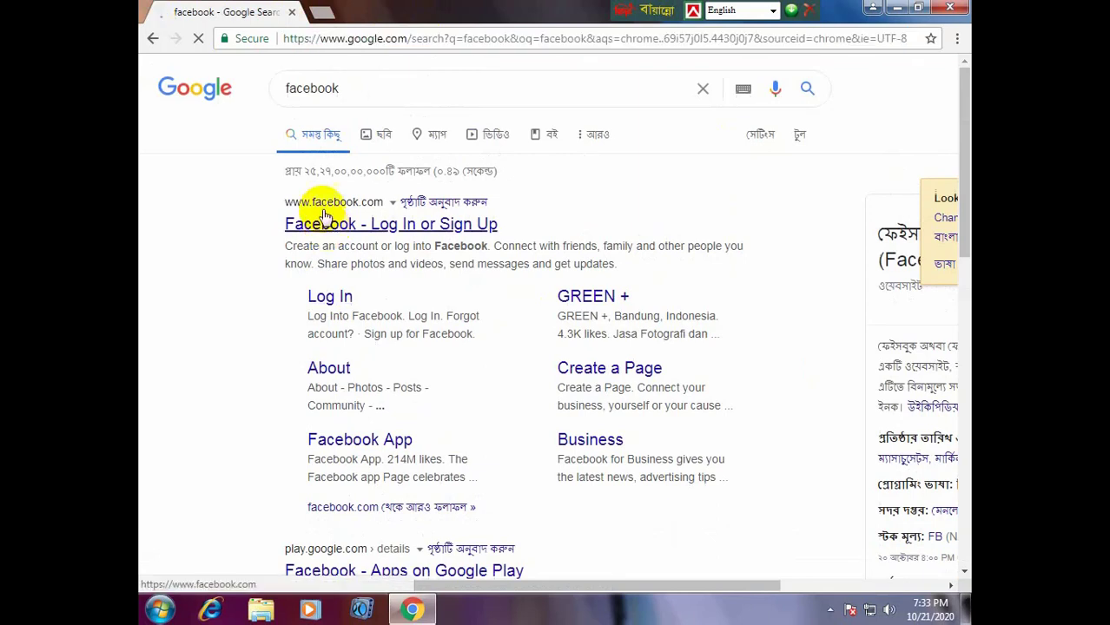
triple_click(327, 38)
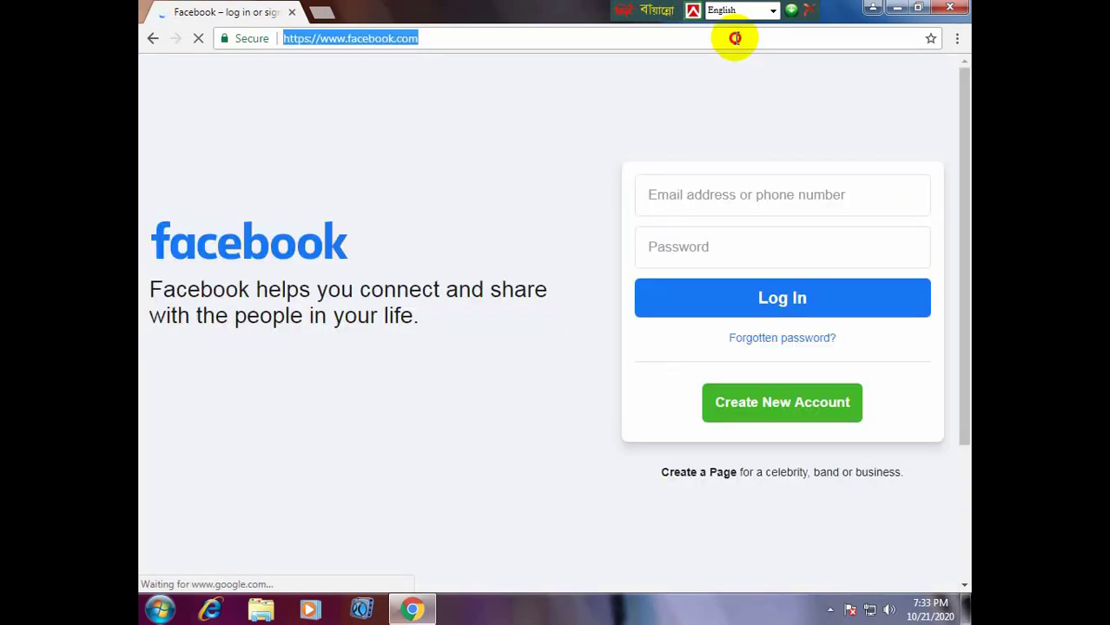
left_click(946, 7)
- Refresh the desktop and dismiss its reopened context menu
right_click(397, 106)
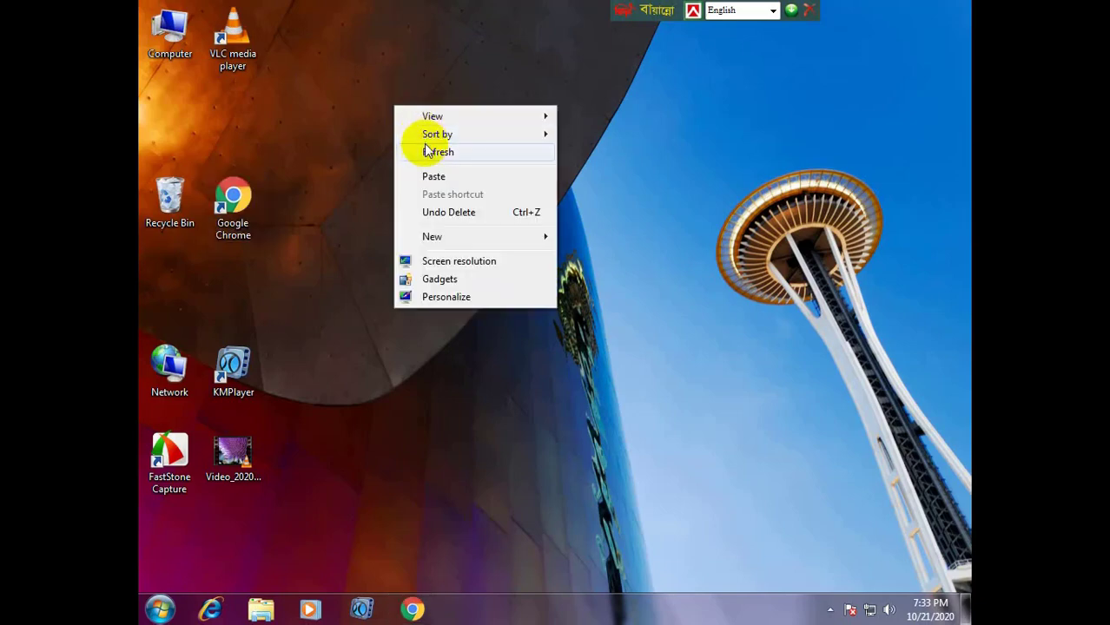
left_click(425, 151)
right_click(424, 153)
left_click(585, 181)
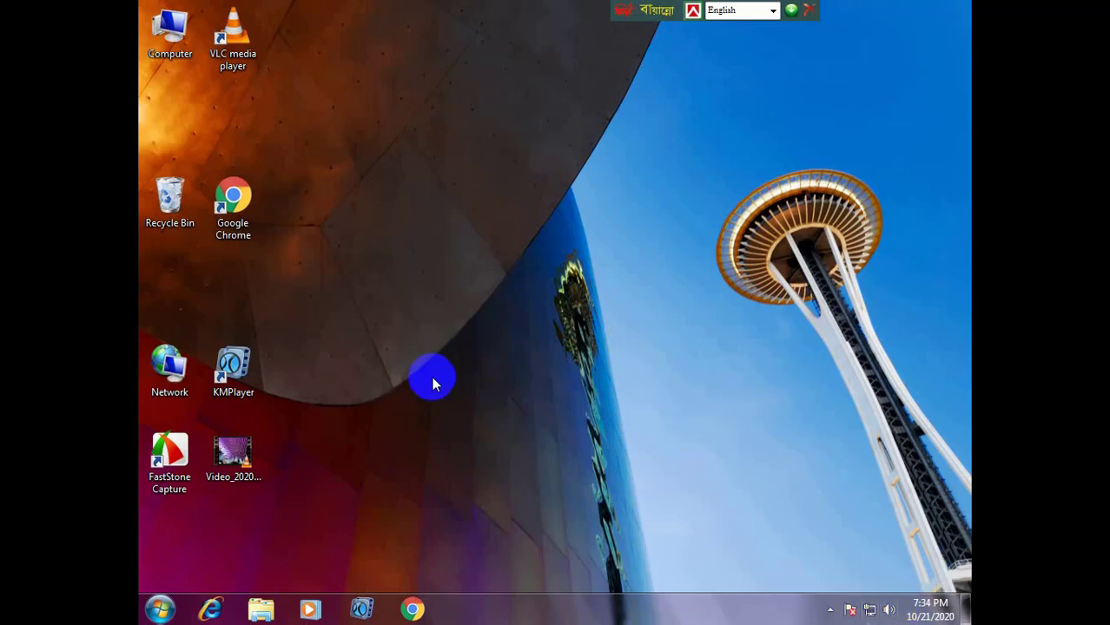
- Refresh the desktop again, then view the calendar and clock from the taskbar and dismiss them
right_click(508, 278)
left_click(550, 319)
left_click(932, 608)
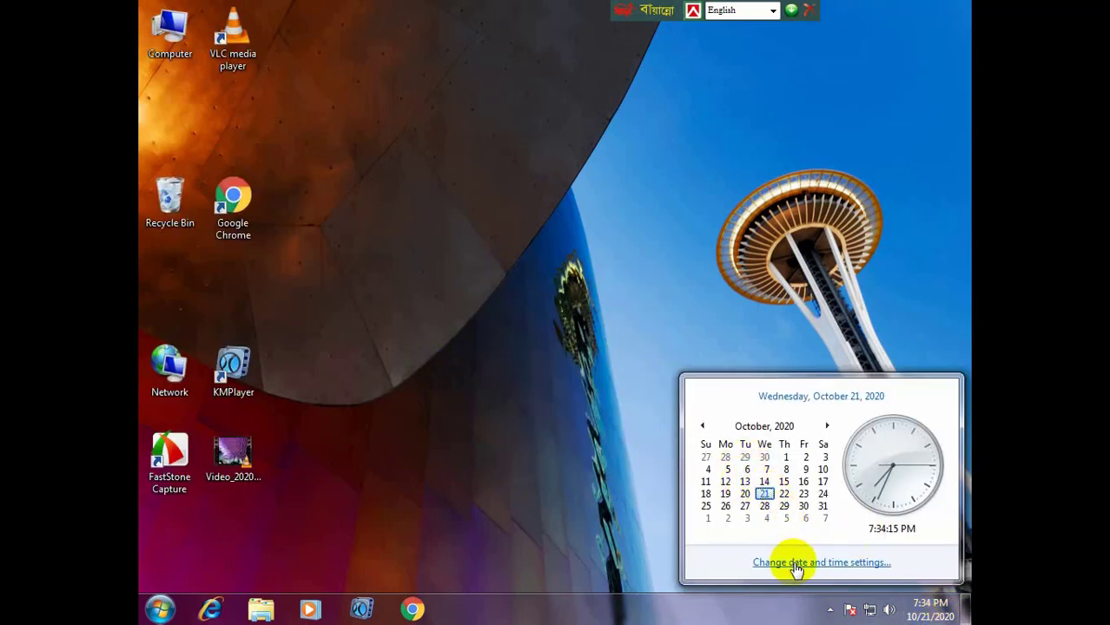
left_click(483, 242)
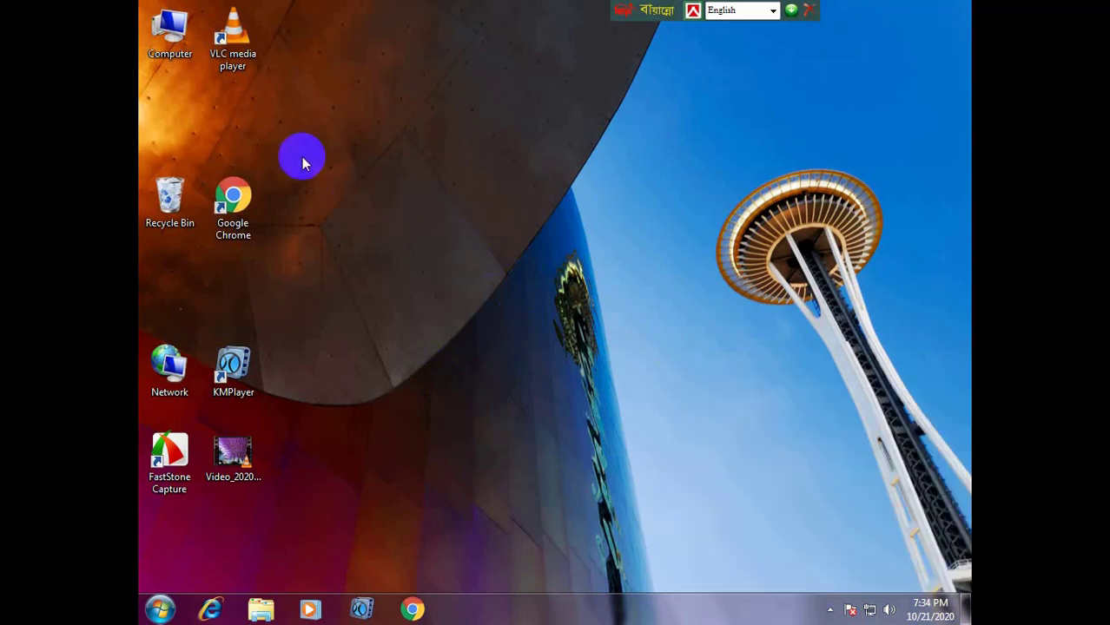
- Open the Computer window to view the drives, close it, and refresh the desktop
left_click(159, 36)
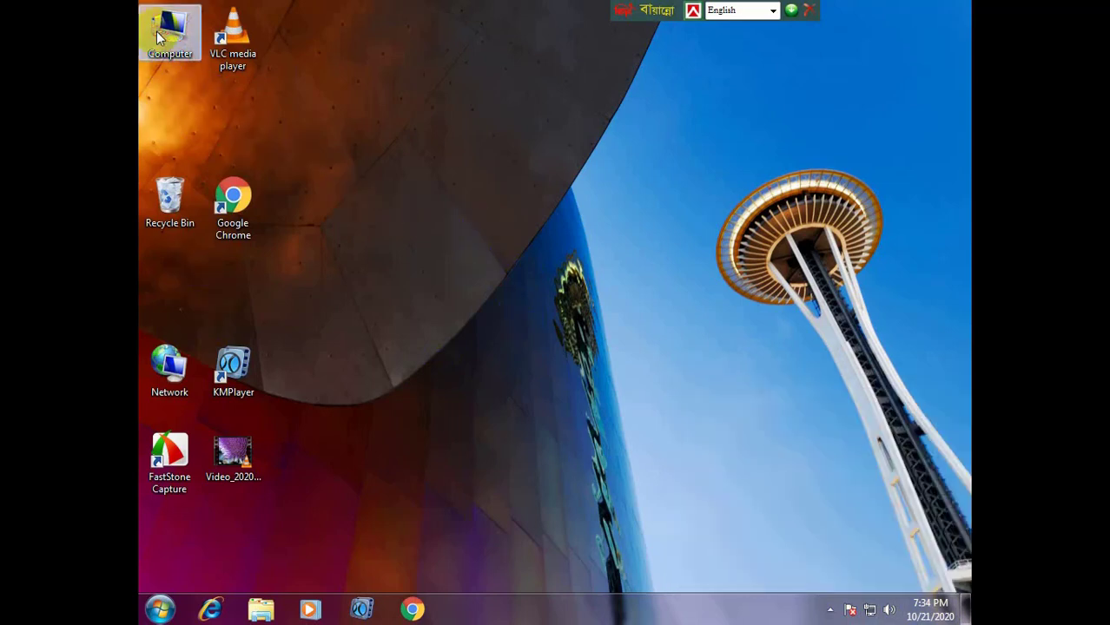
double_click(159, 36)
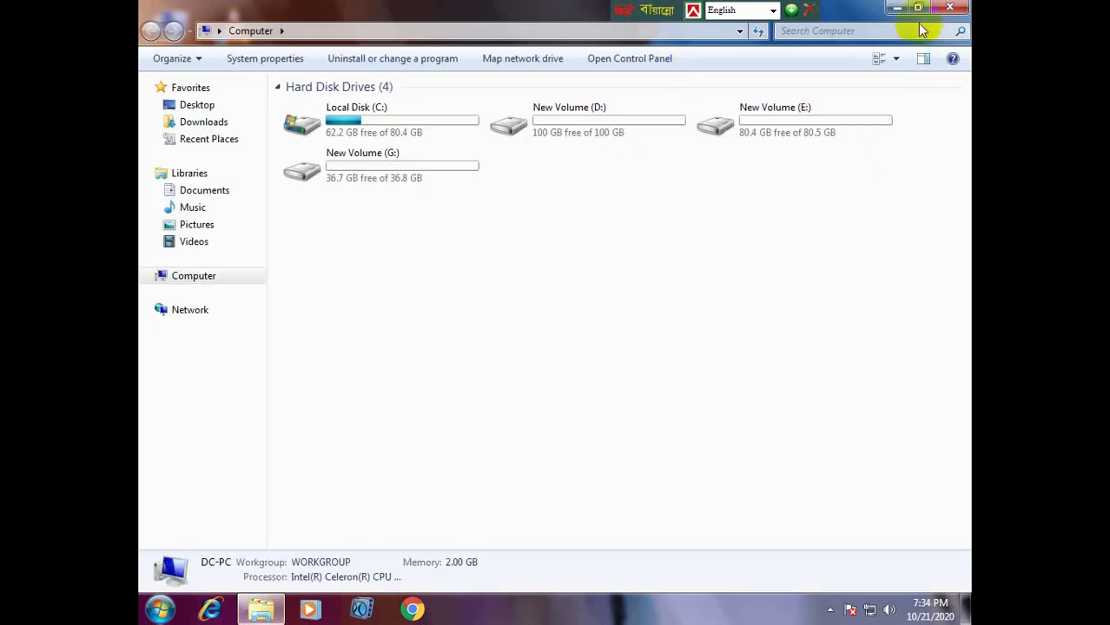
left_click(963, 7)
right_click(491, 159)
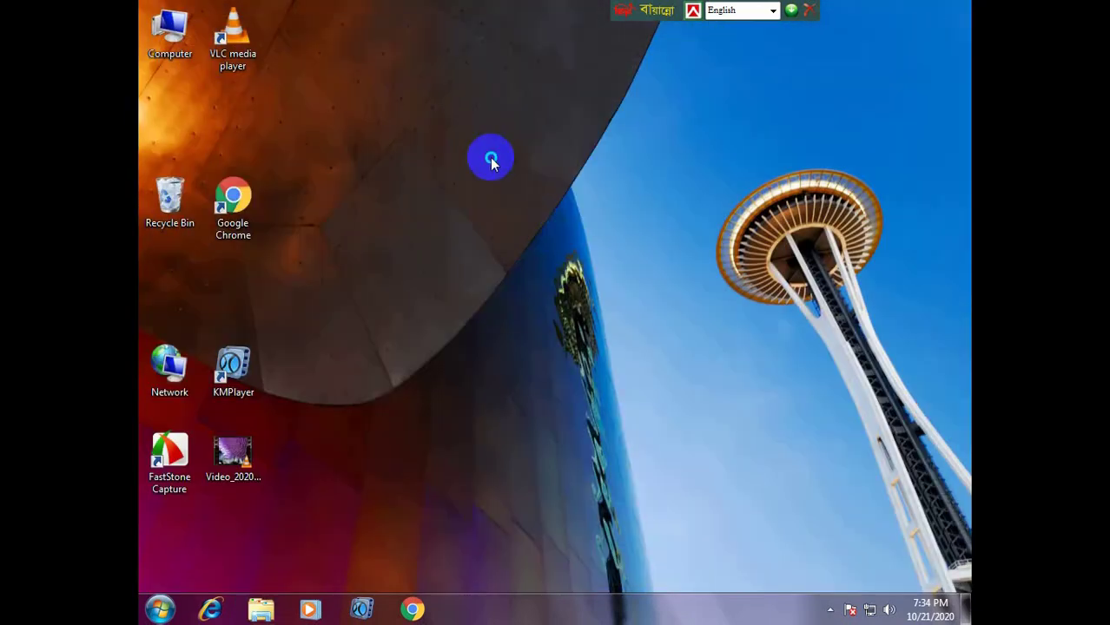
left_click(496, 171)
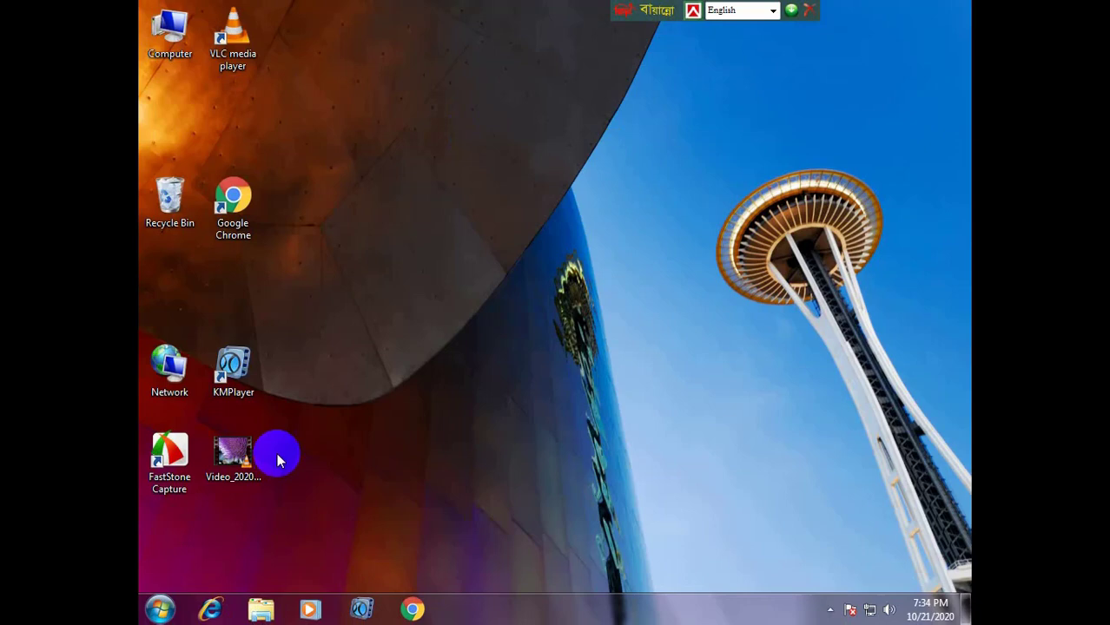
- Open the Control Panel, look through all its items, and close it
left_click(159, 609)
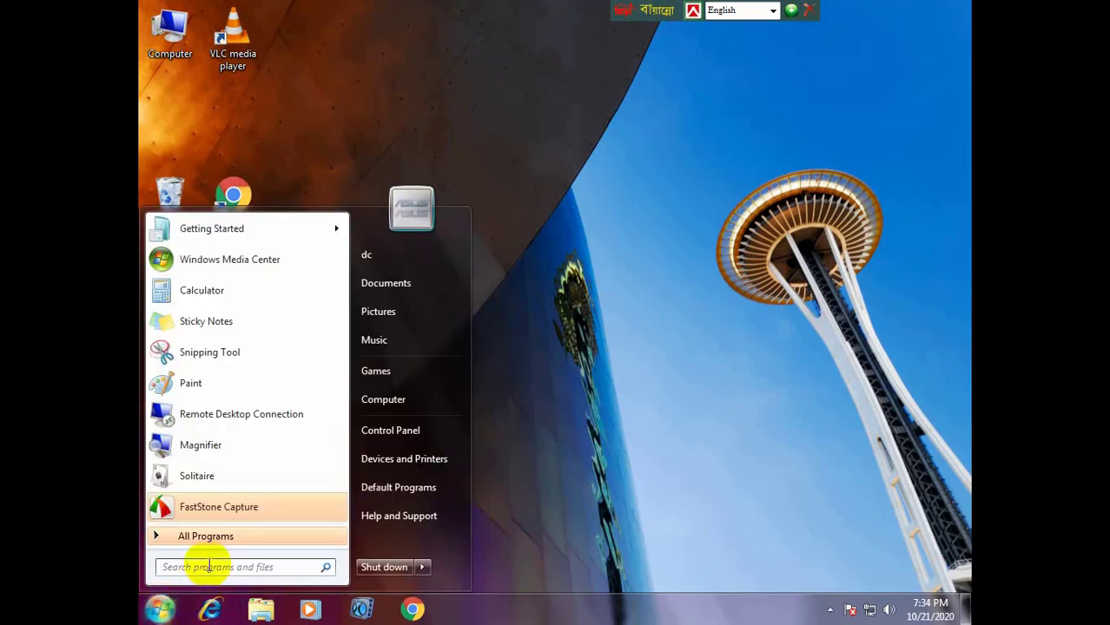
left_click(388, 431)
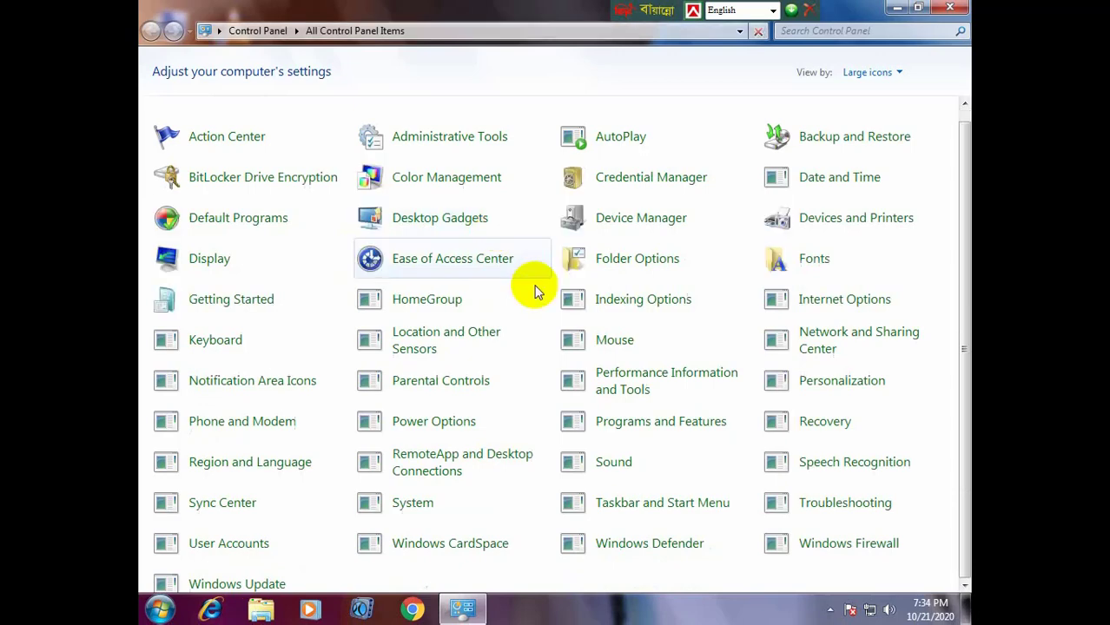
scroll(534, 287, "down", 1)
left_click(483, 240)
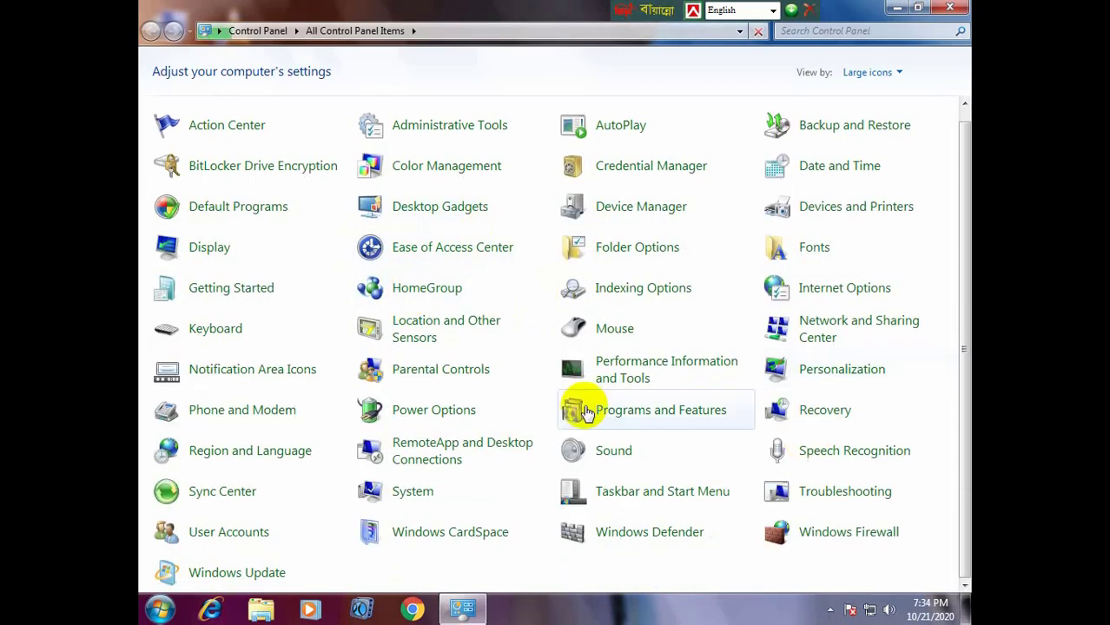
scroll(595, 384, "up", 1)
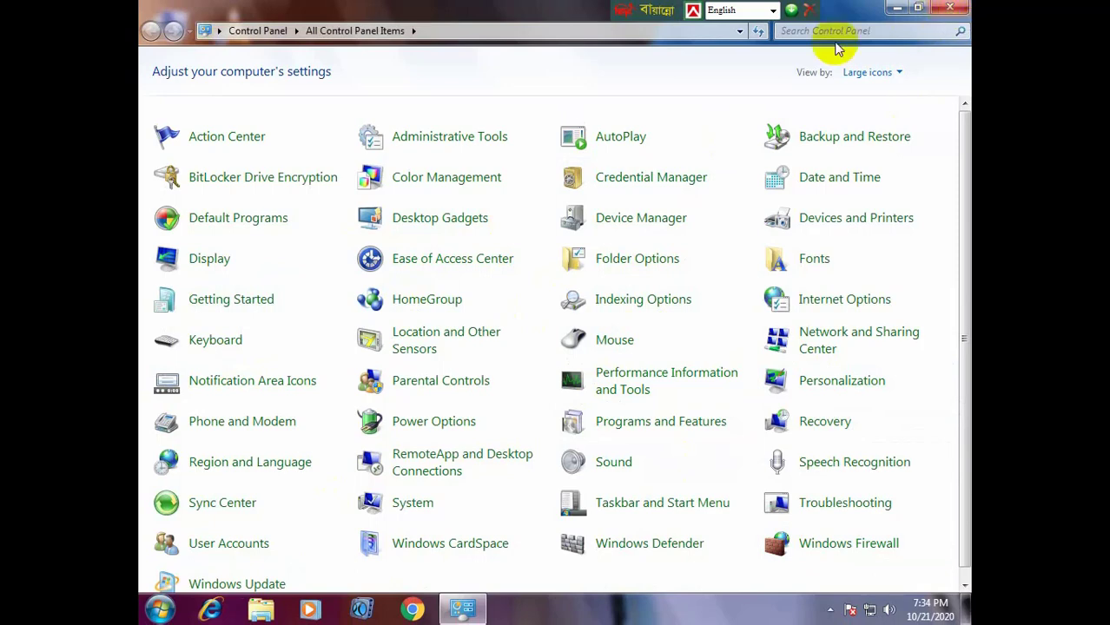
left_click(951, 8)
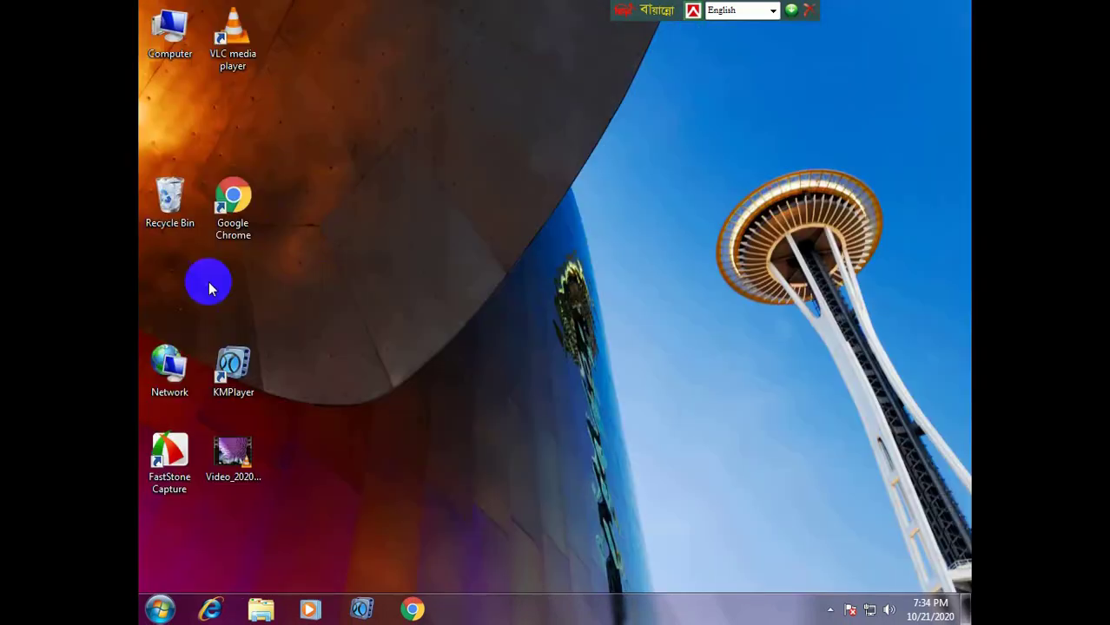
- View the Start menu, dismiss it, and refresh the desktop
left_click(160, 609)
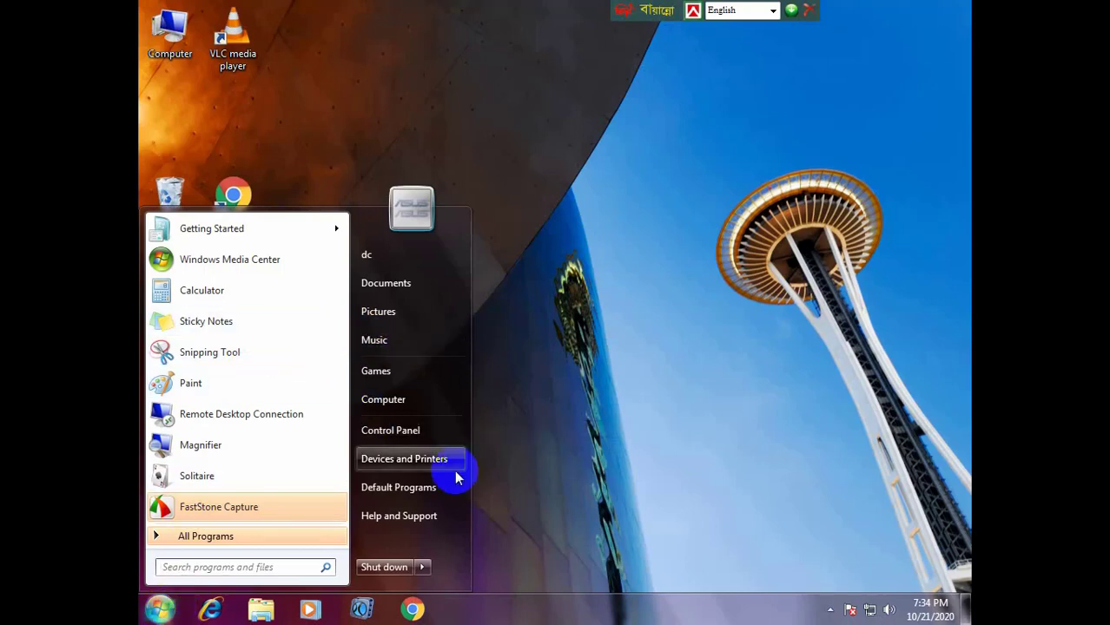
left_click(592, 350)
right_click(412, 256)
left_click(446, 303)
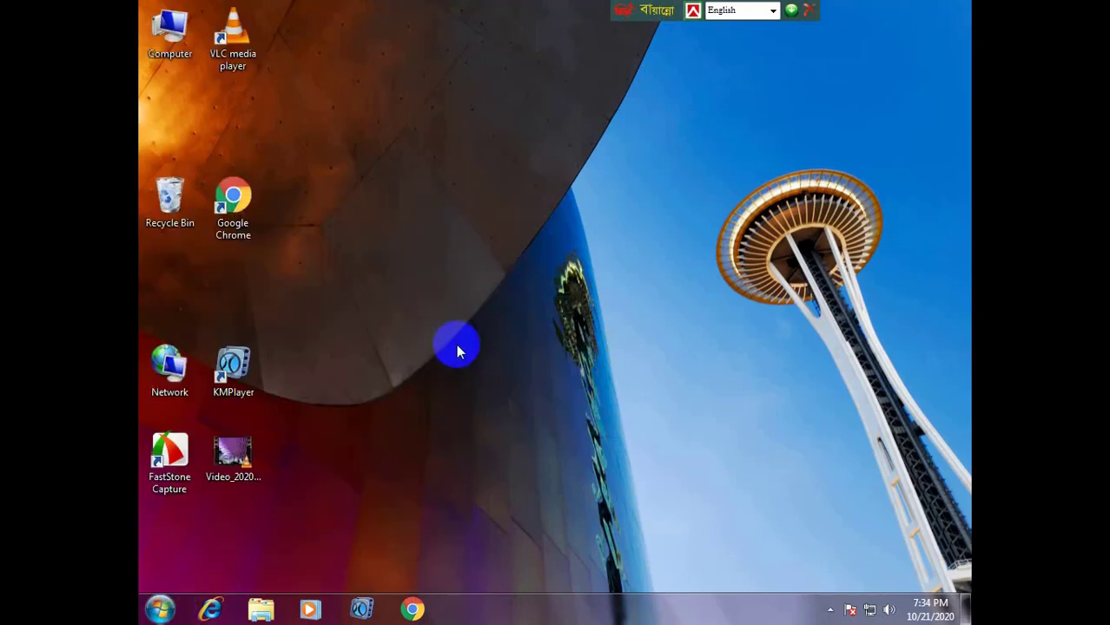
- Open the installed programs list from the Computer window, show the uninstall option for FastStone Capture 9.3, dismiss it, and close the window
left_click(173, 45)
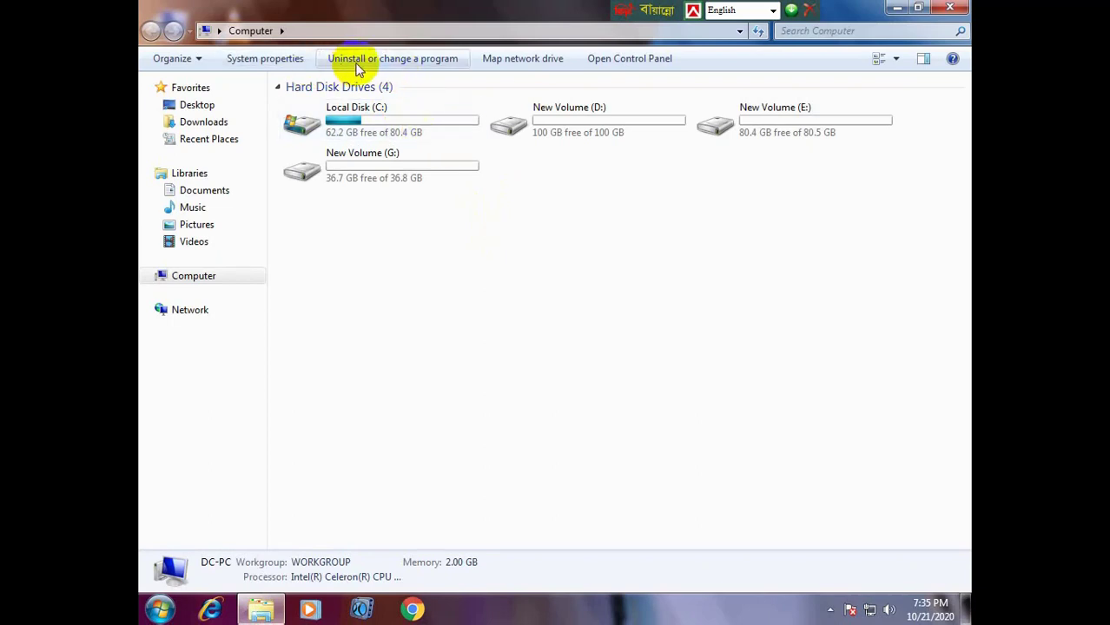
left_click(402, 63)
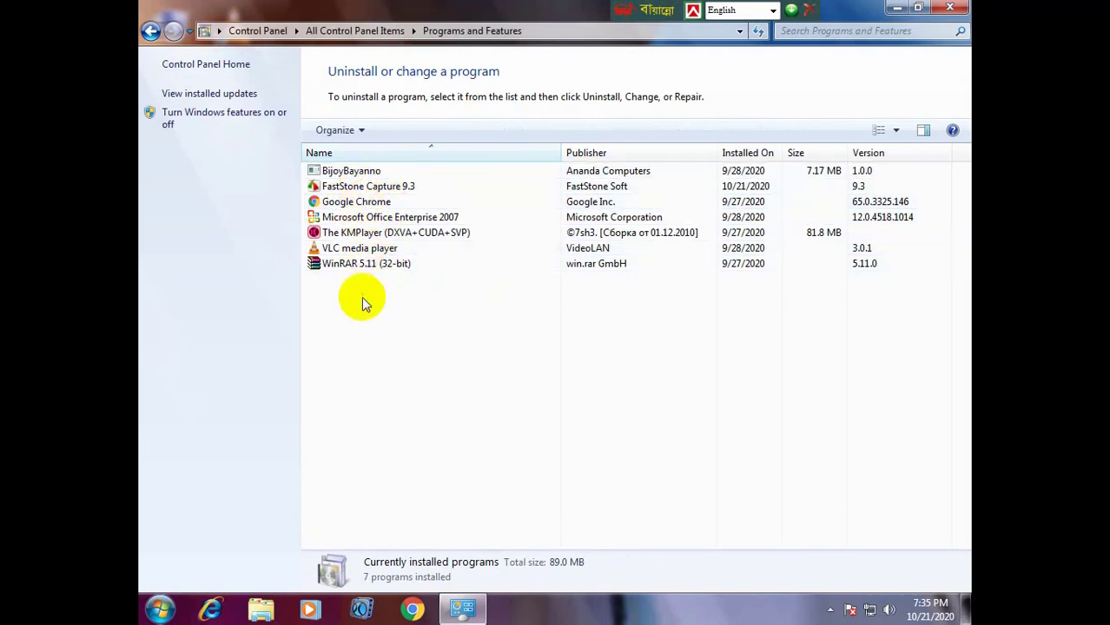
left_click(362, 188)
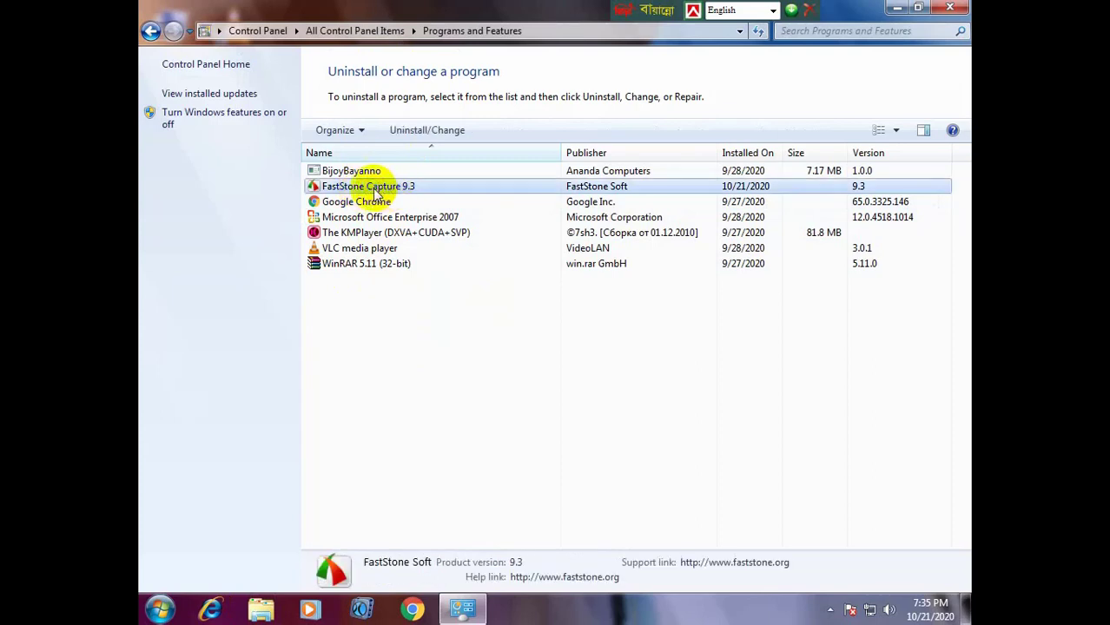
right_click(374, 192)
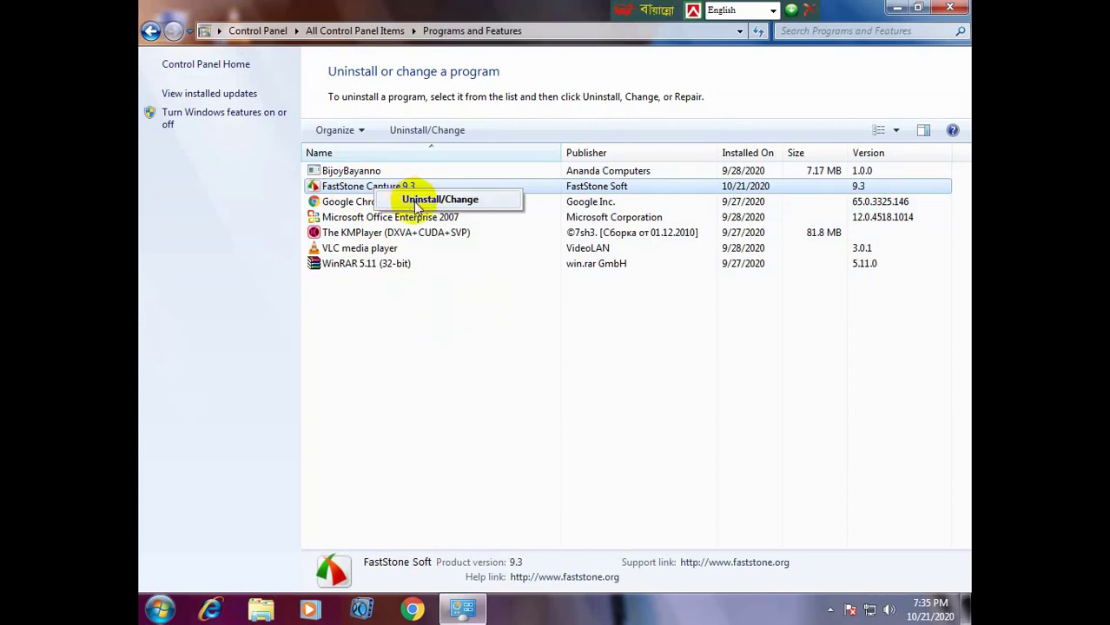
left_click(453, 319)
left_click(954, 7)
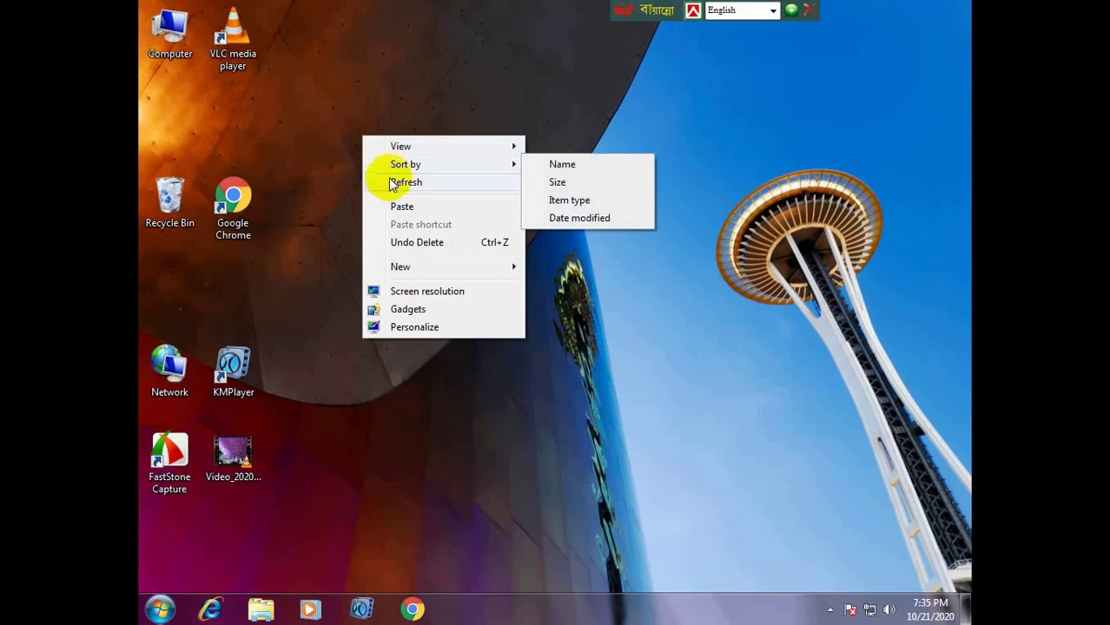
- Refresh the desktop, open Google Chrome with the cursor in its address bar, and close the browser
left_click(391, 182)
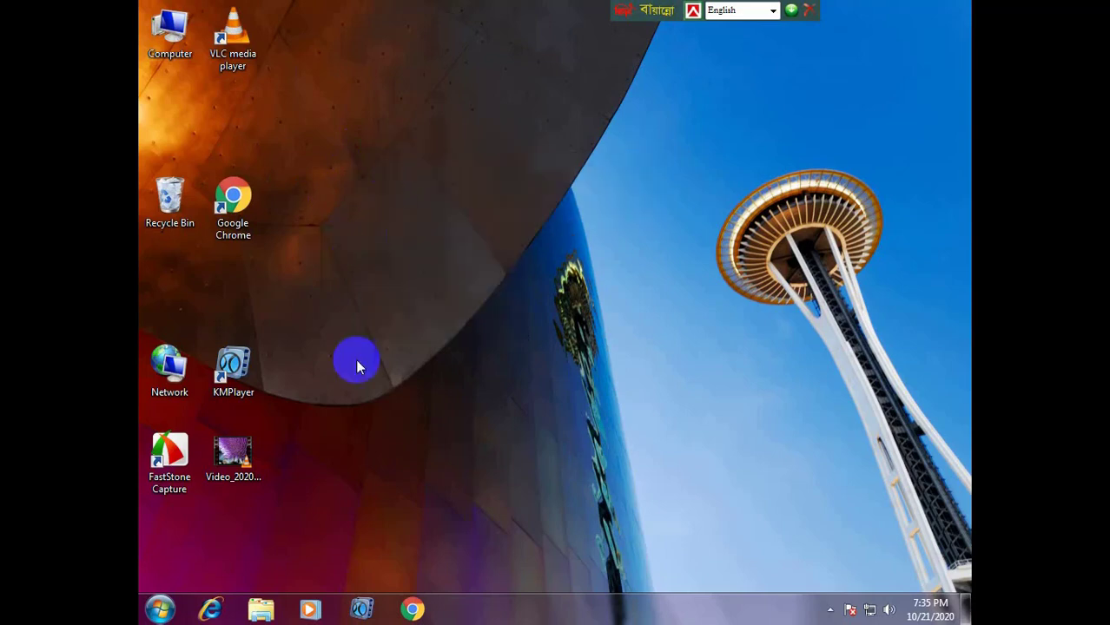
left_click(410, 608)
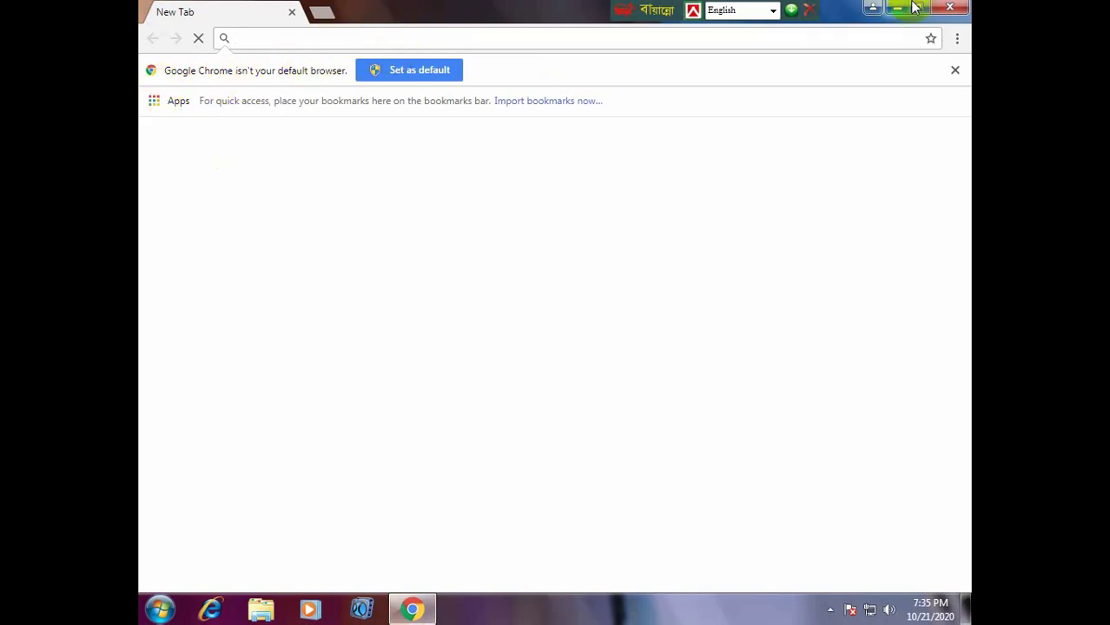
left_click(328, 39)
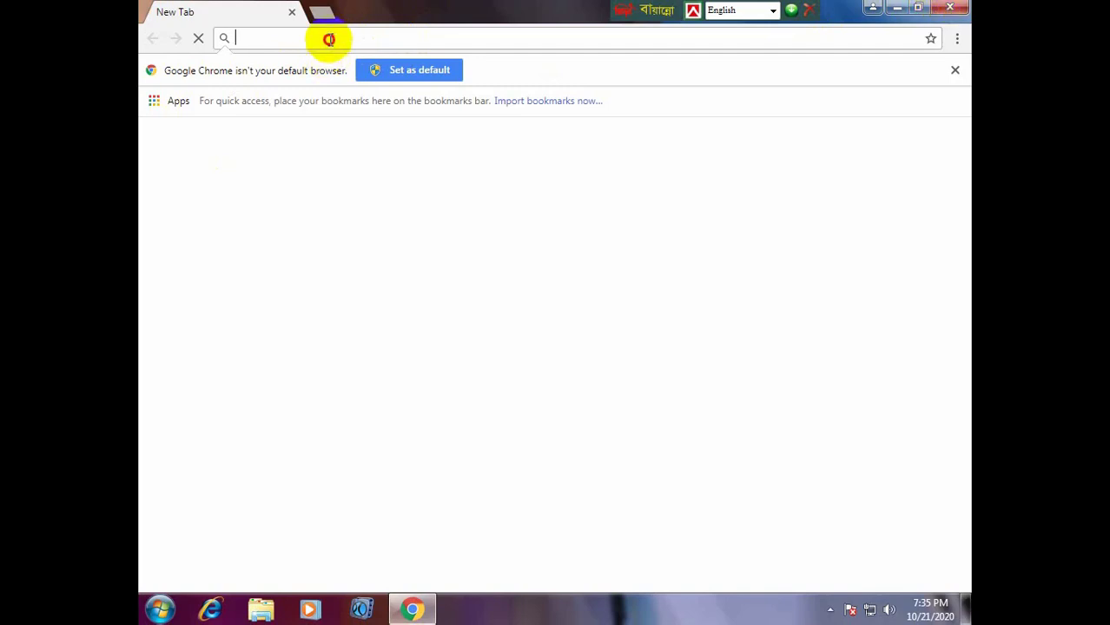
left_click(949, 7)
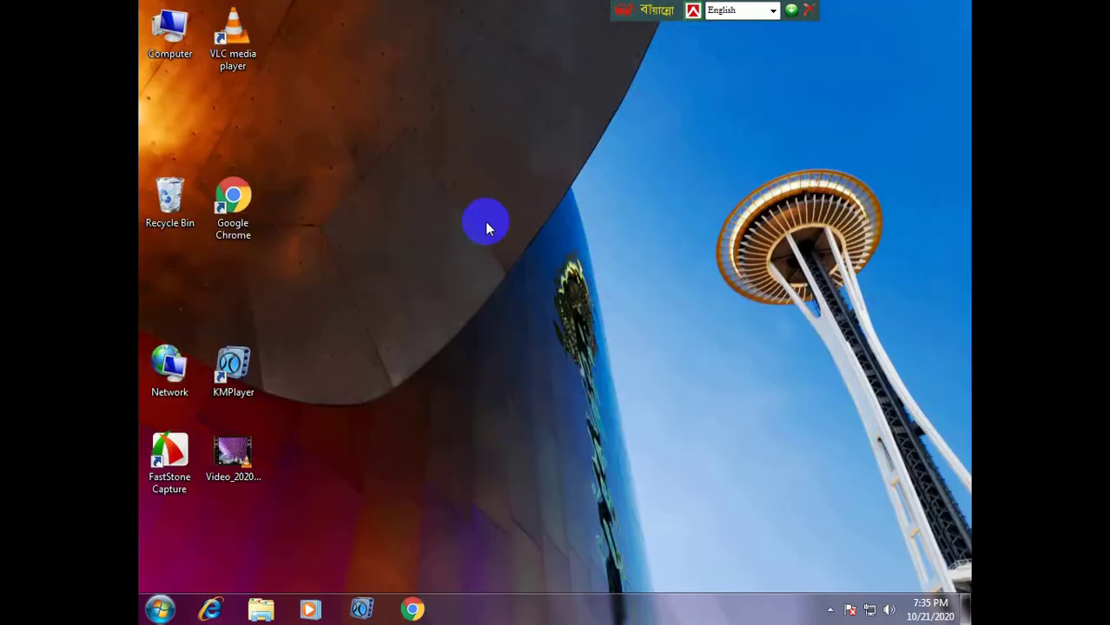
- Refresh the desktop three times in a row
right_click(402, 129)
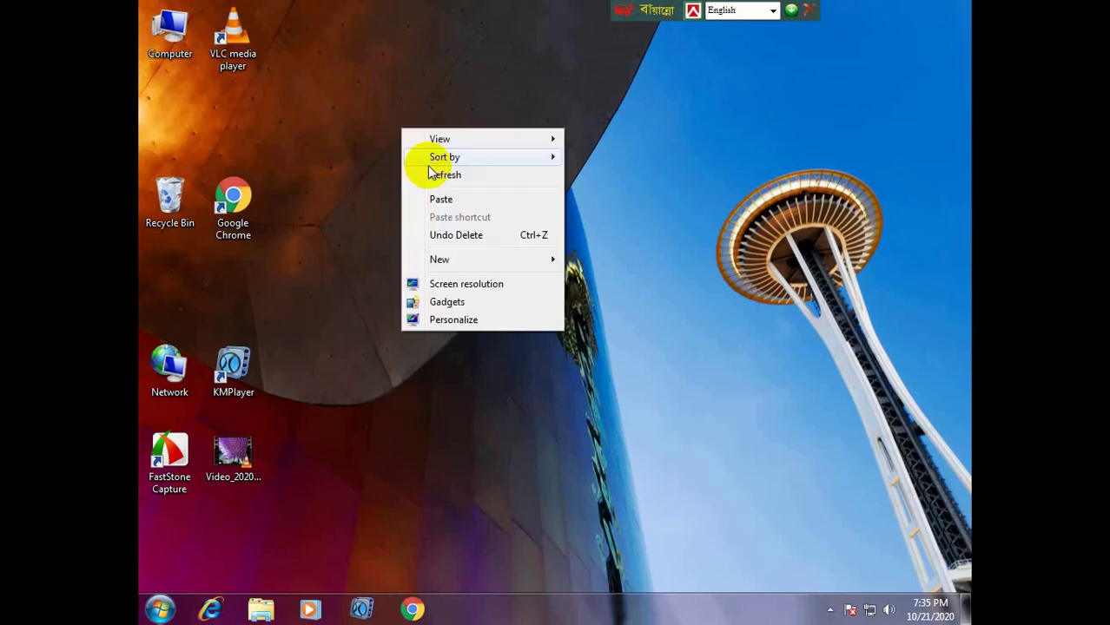
left_click(427, 175)
right_click(430, 175)
left_click(465, 223)
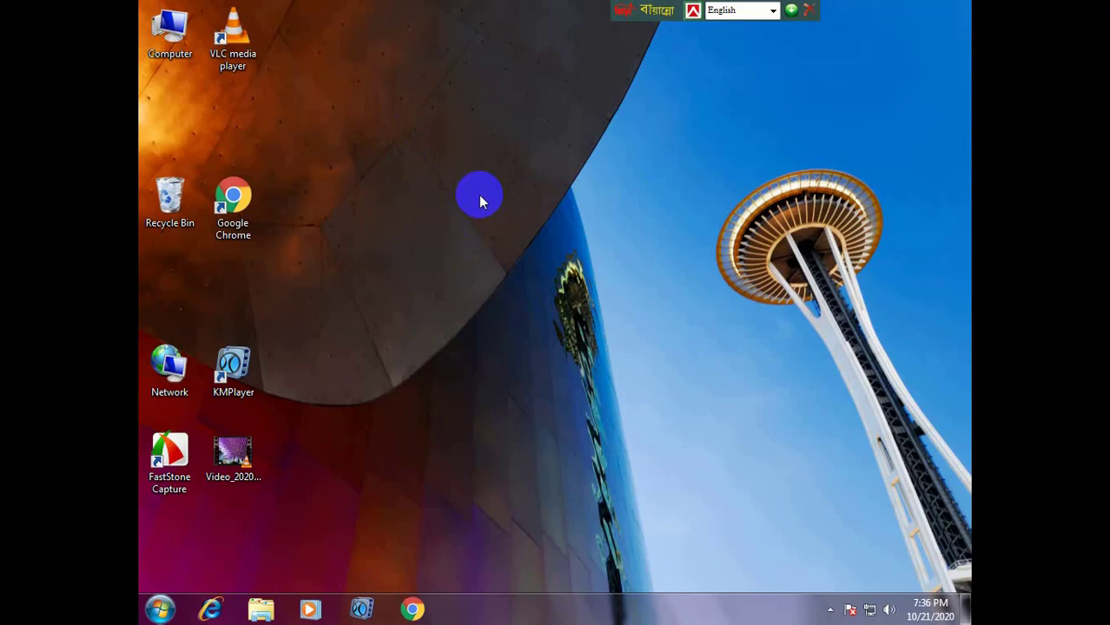
right_click(349, 108)
left_click(369, 144)
- Show the hidden icons of the taskbar's notification area
left_click(829, 609)
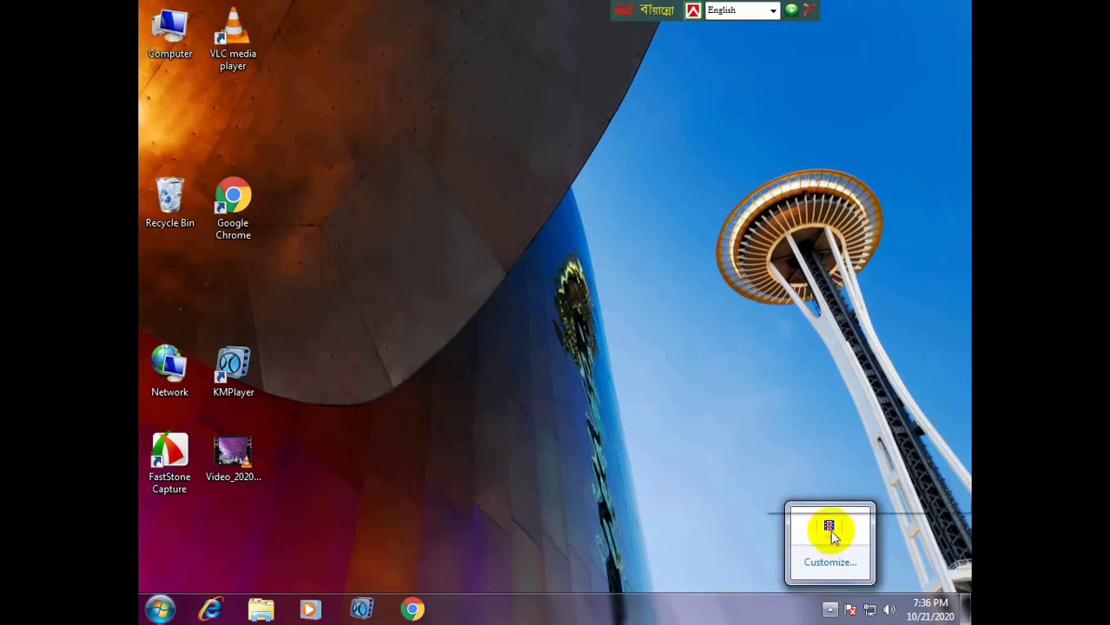